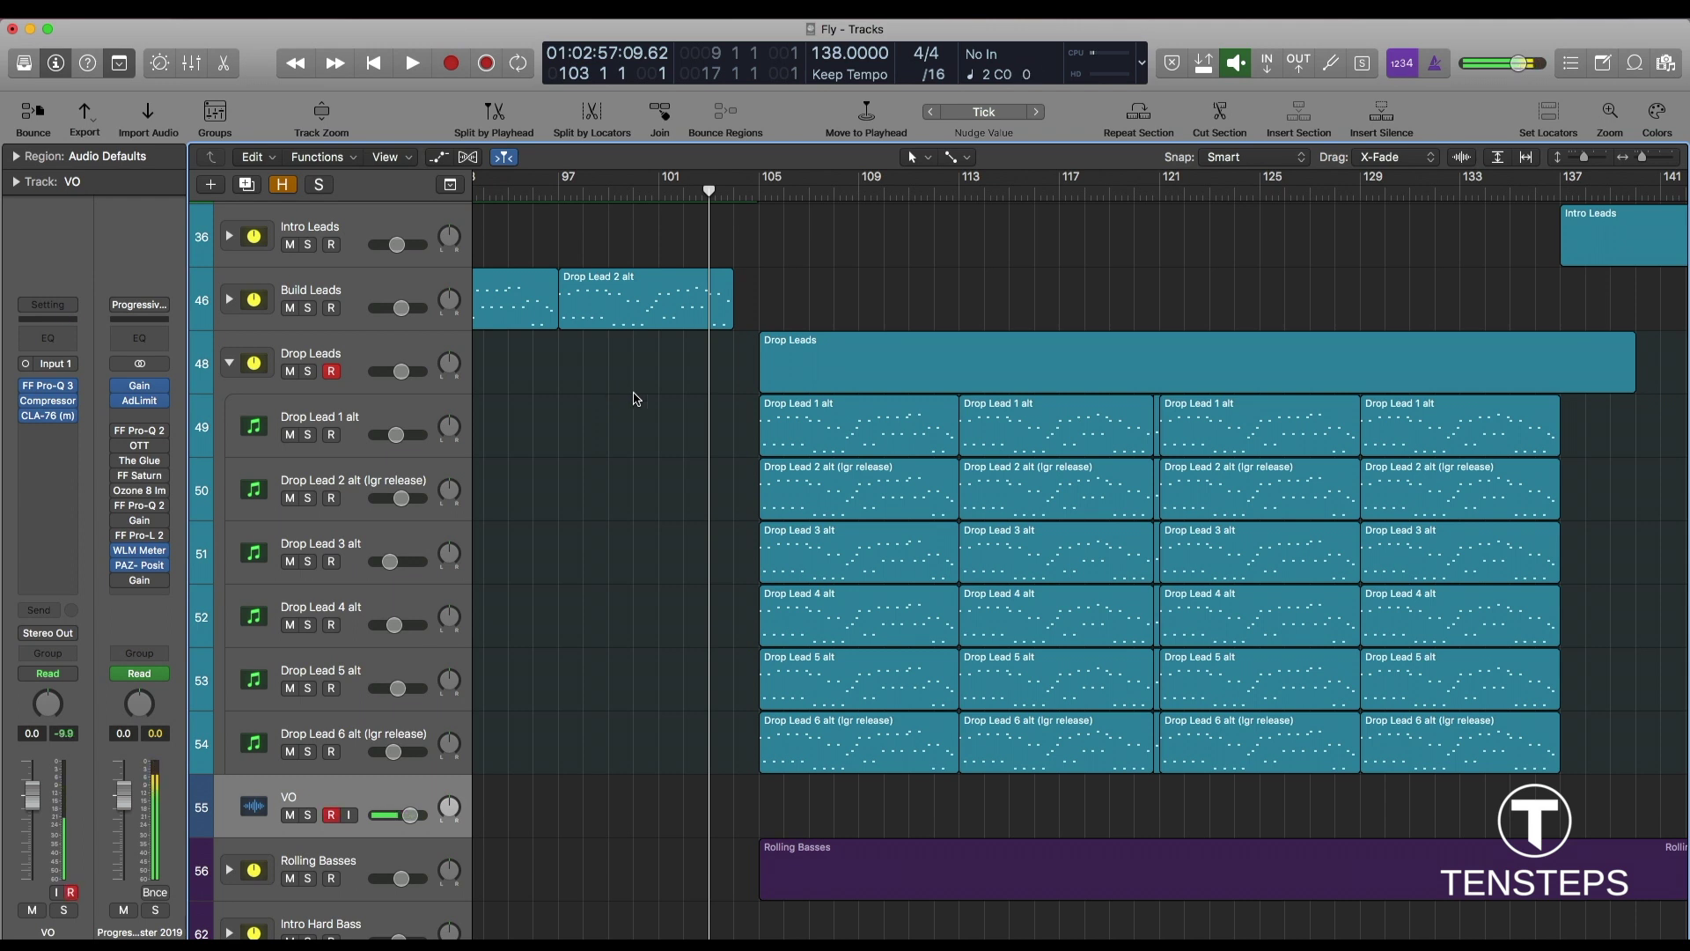
Play the full arrangement from bar 101 through the drop and stop at bar 137.
scroll(636, 398, "right", 2)
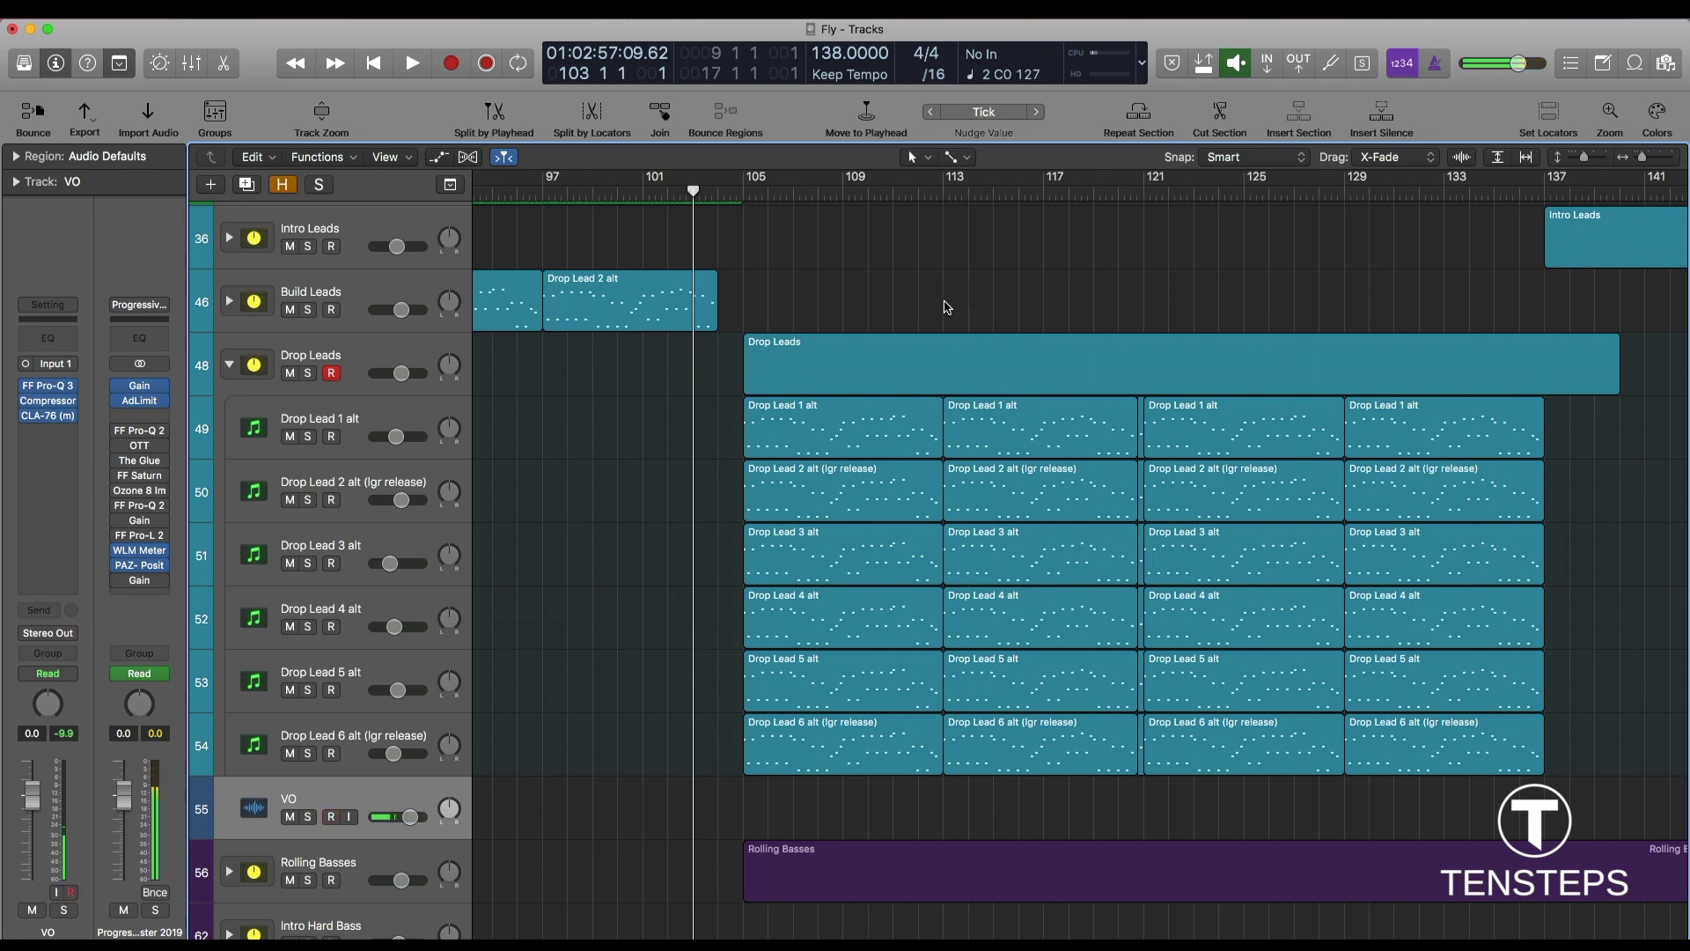
left_click(638, 193)
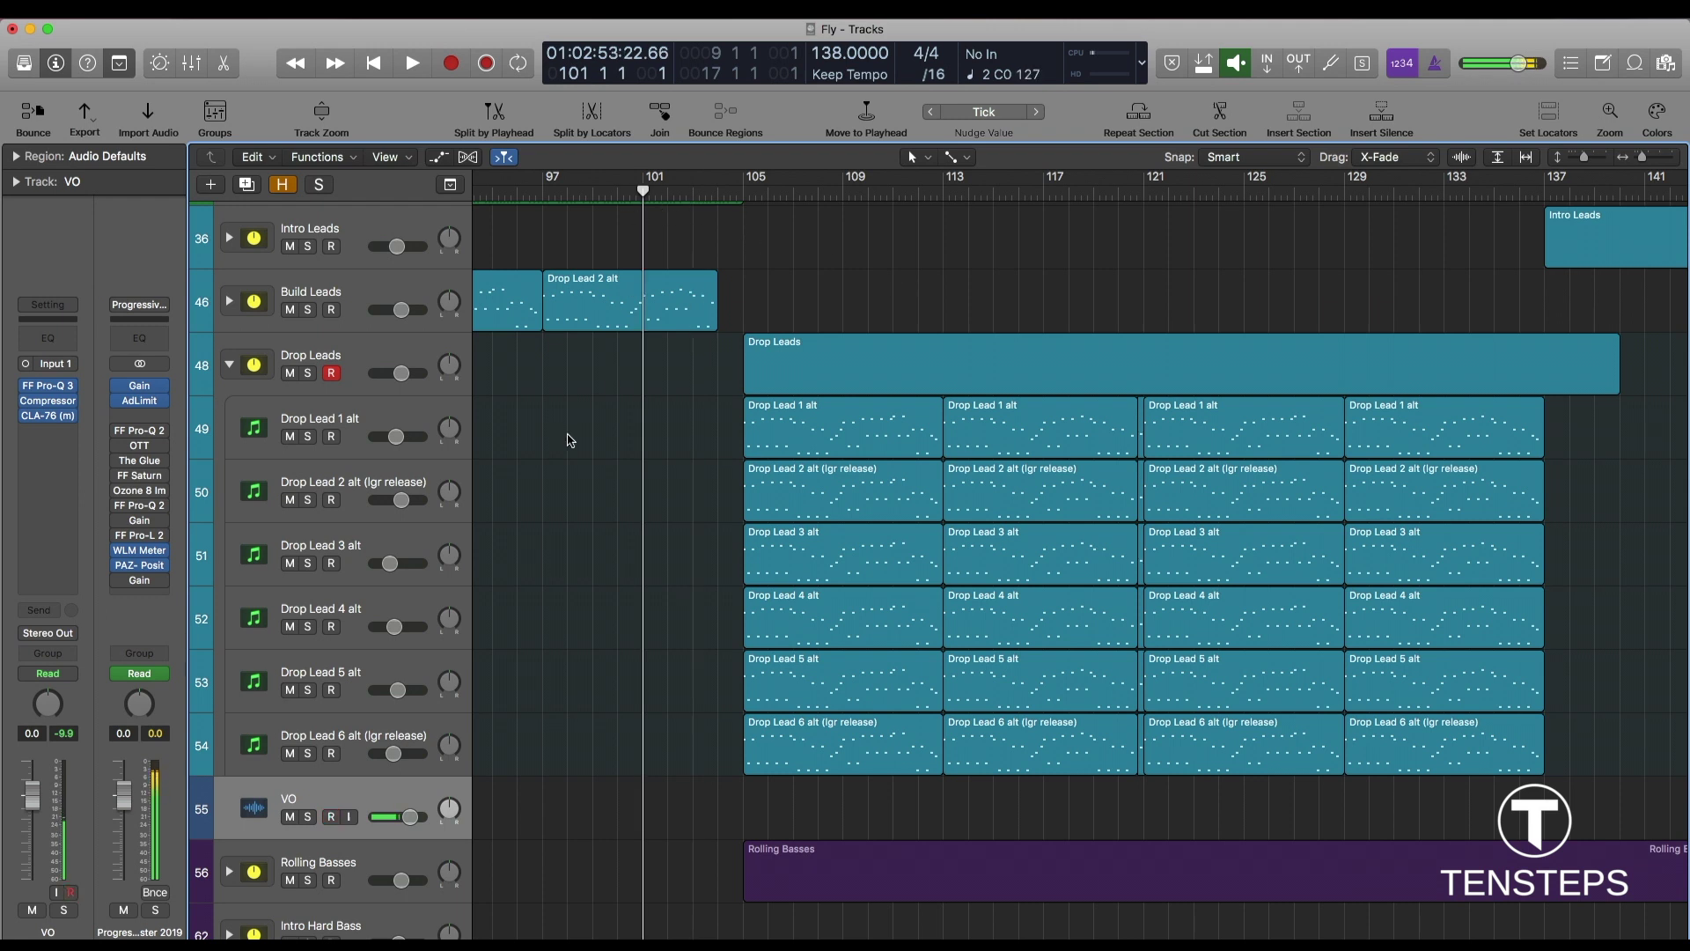
key("space")
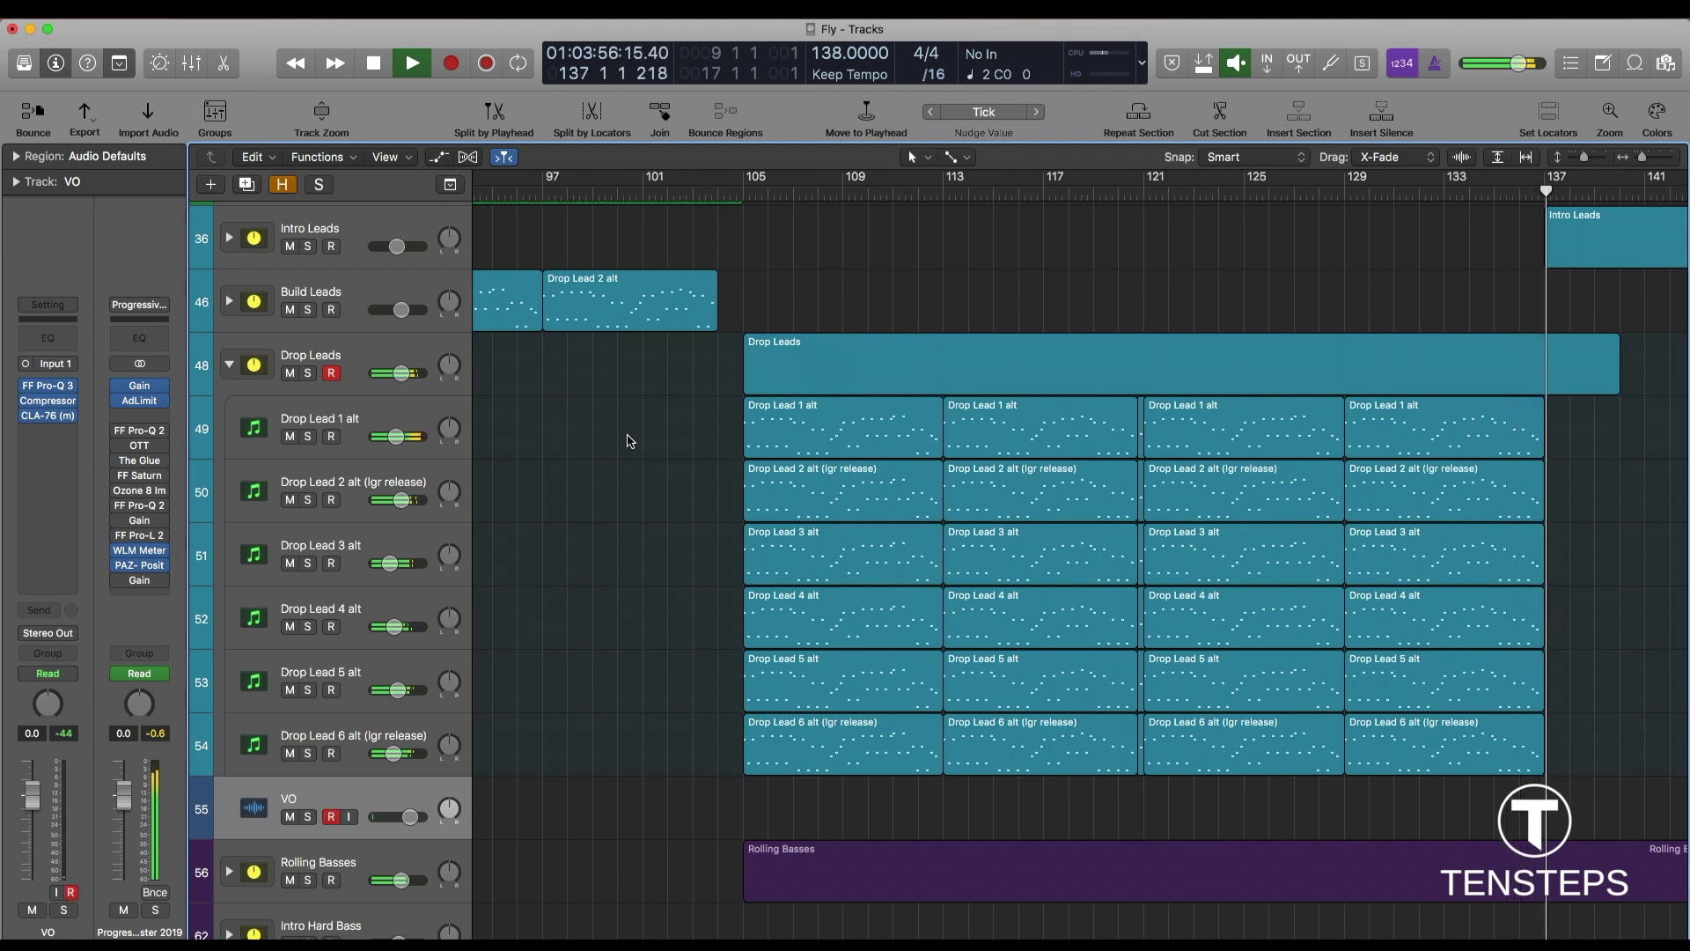
key("space")
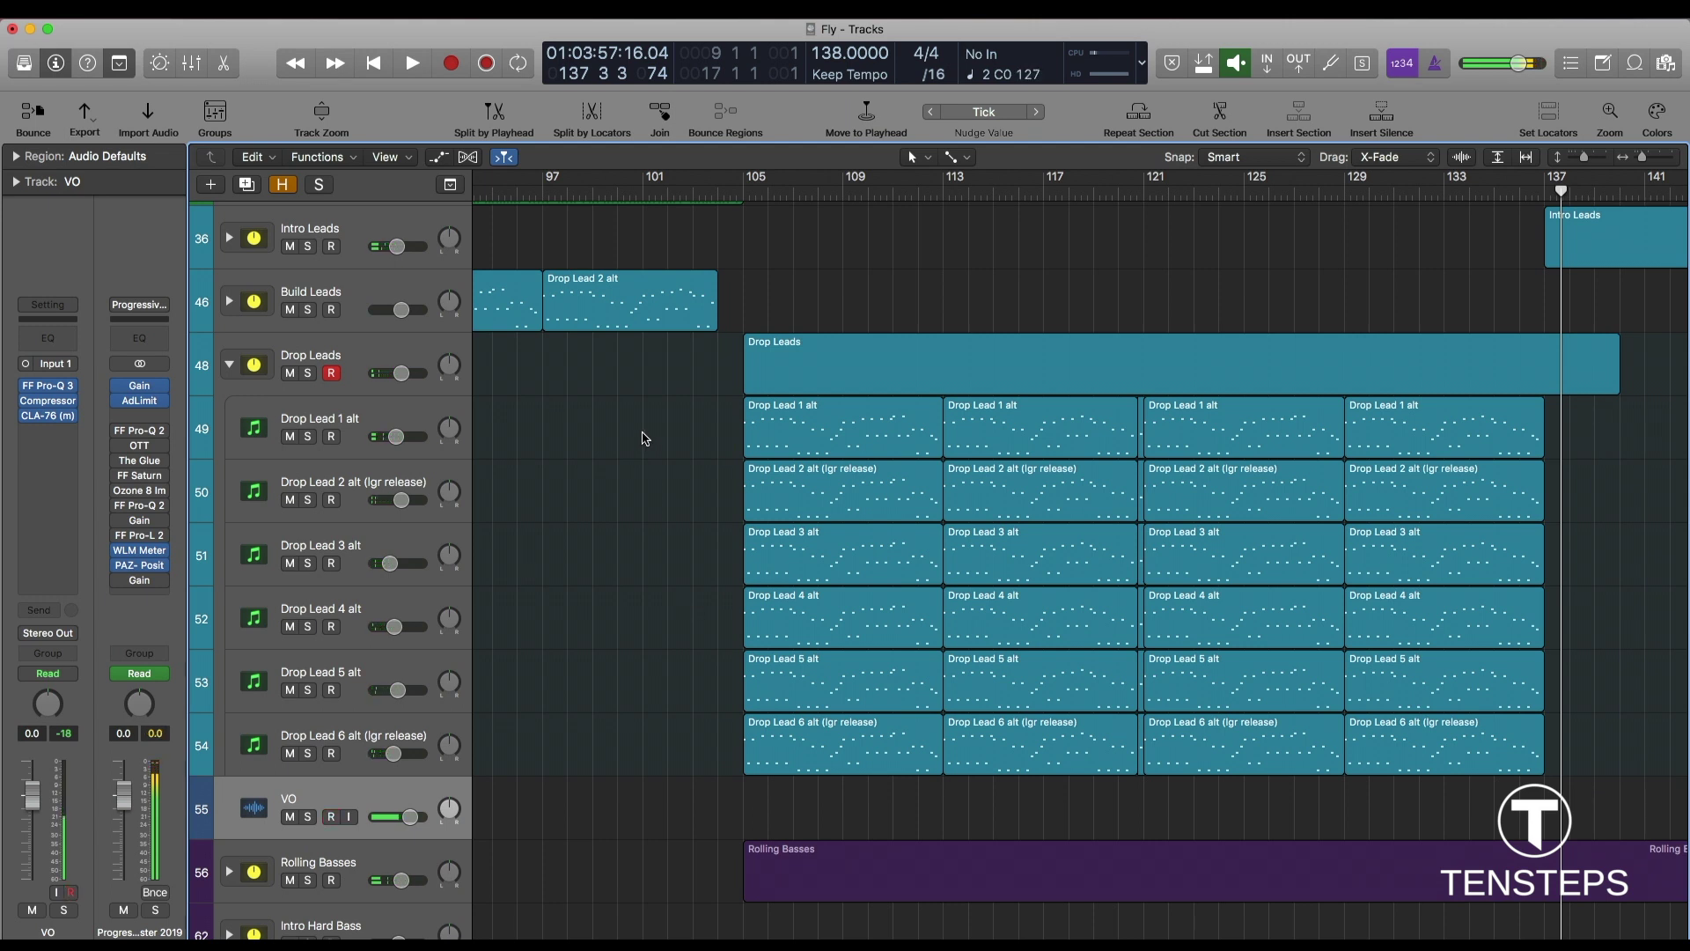
Solo the Drop Leads stack together with the VO track and audition the soloed leads from bar 105.
left_click(393, 355)
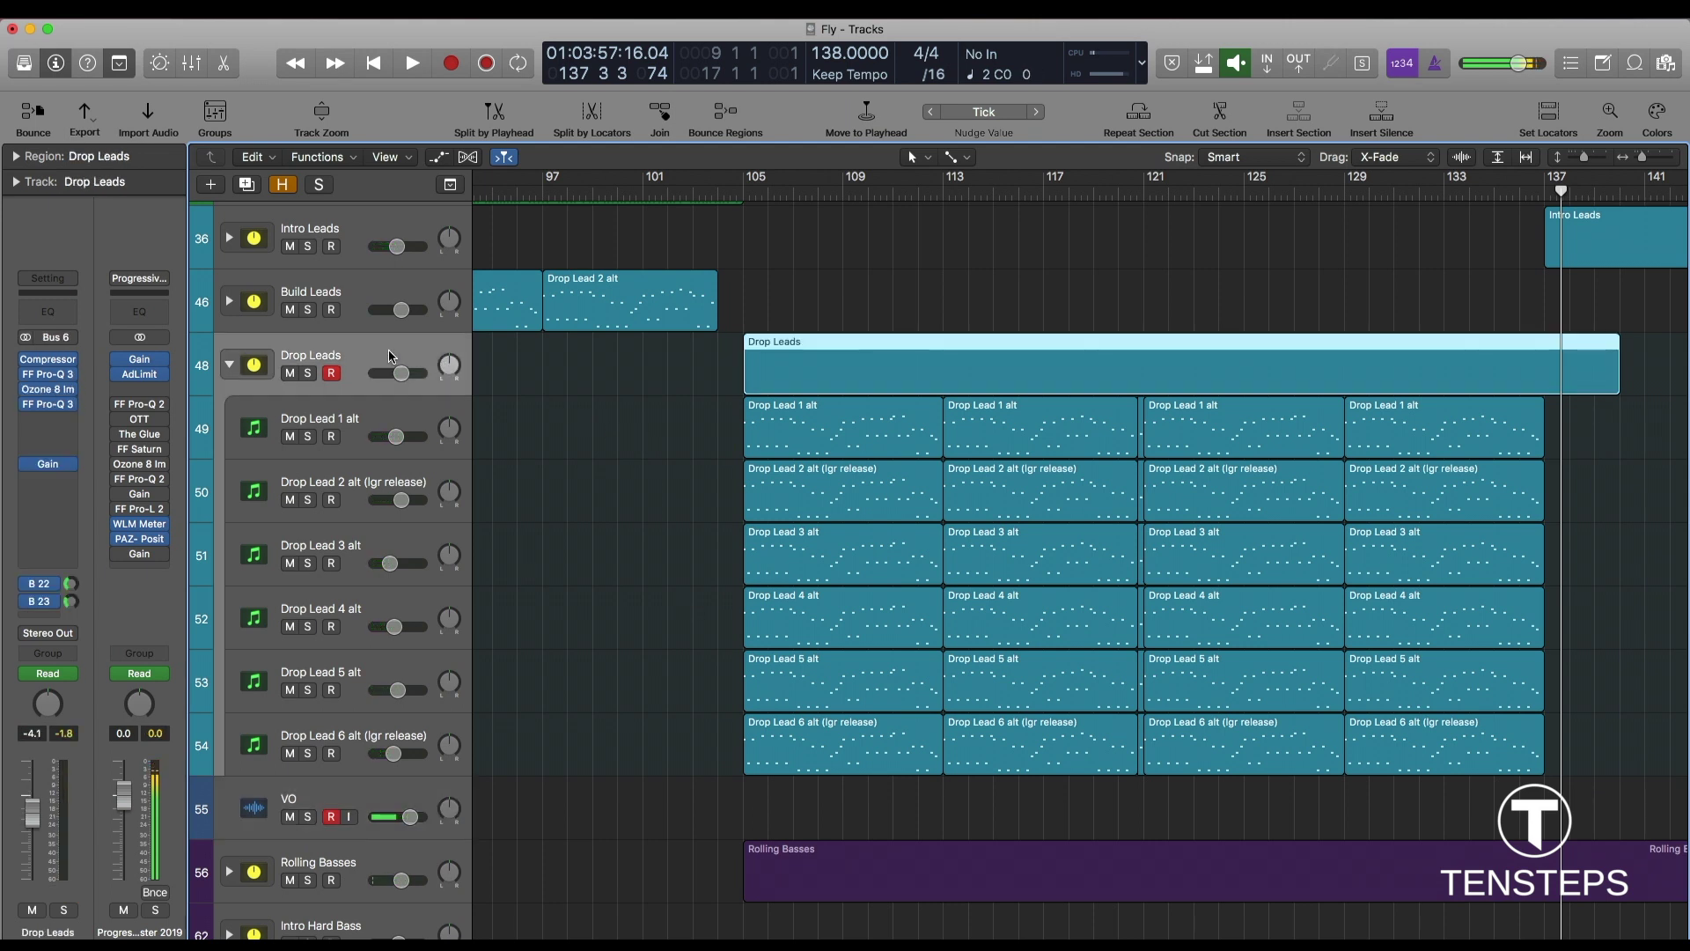
left_click(308, 374)
left_click(310, 816)
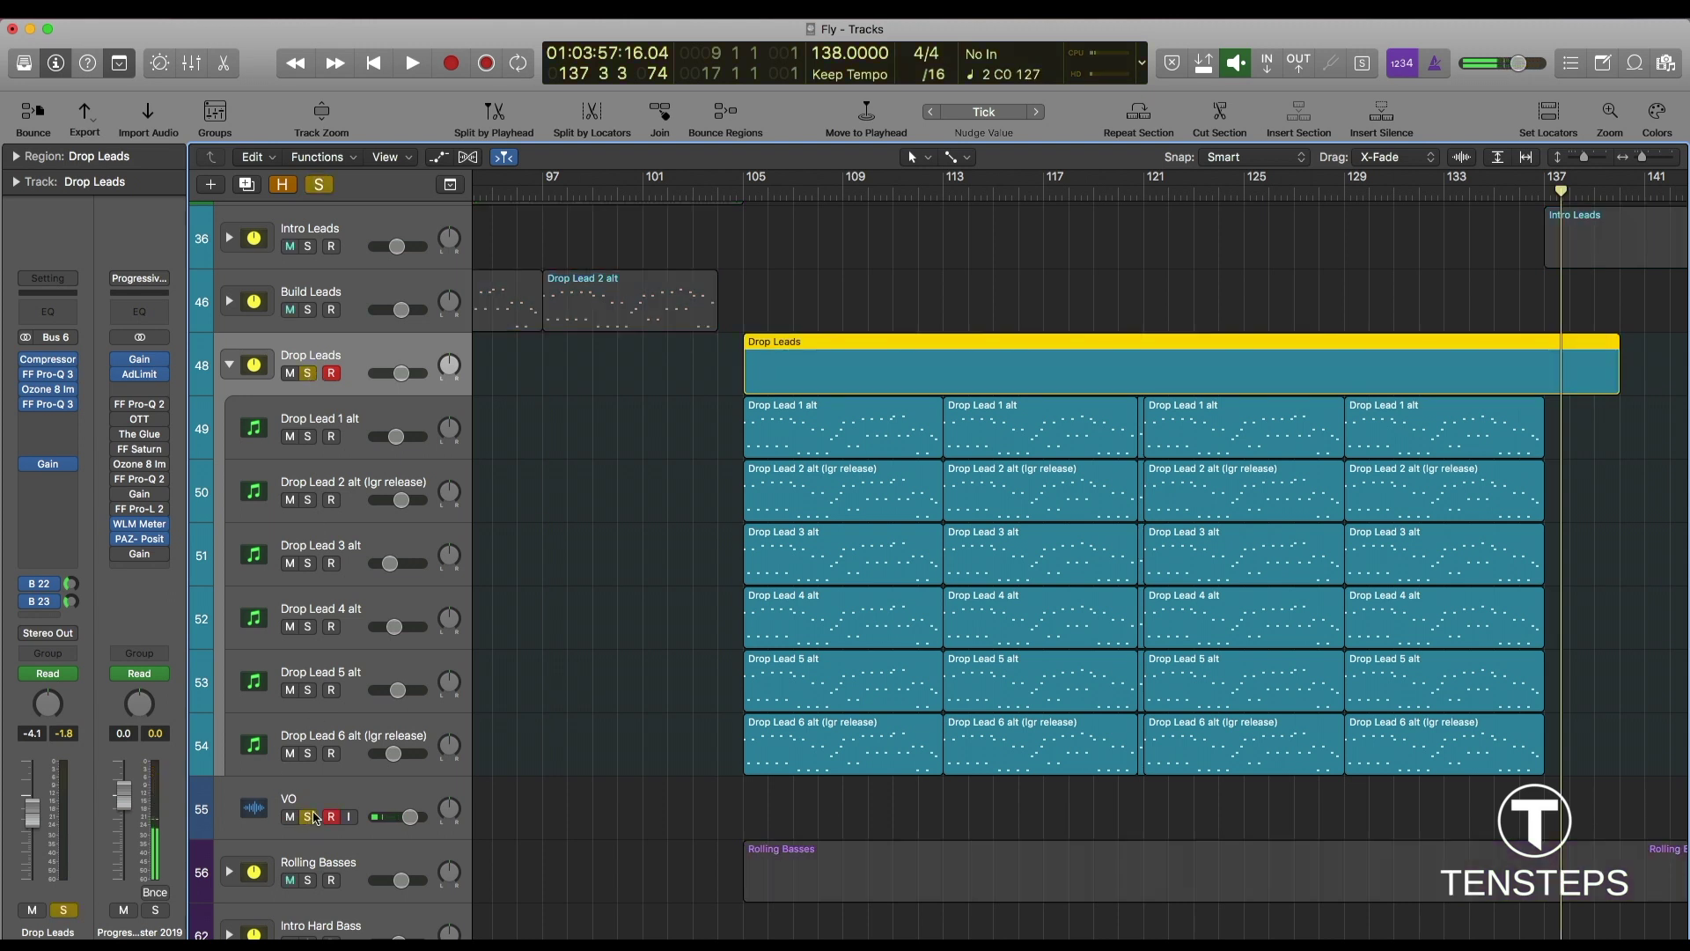
key("space")
left_click(740, 195)
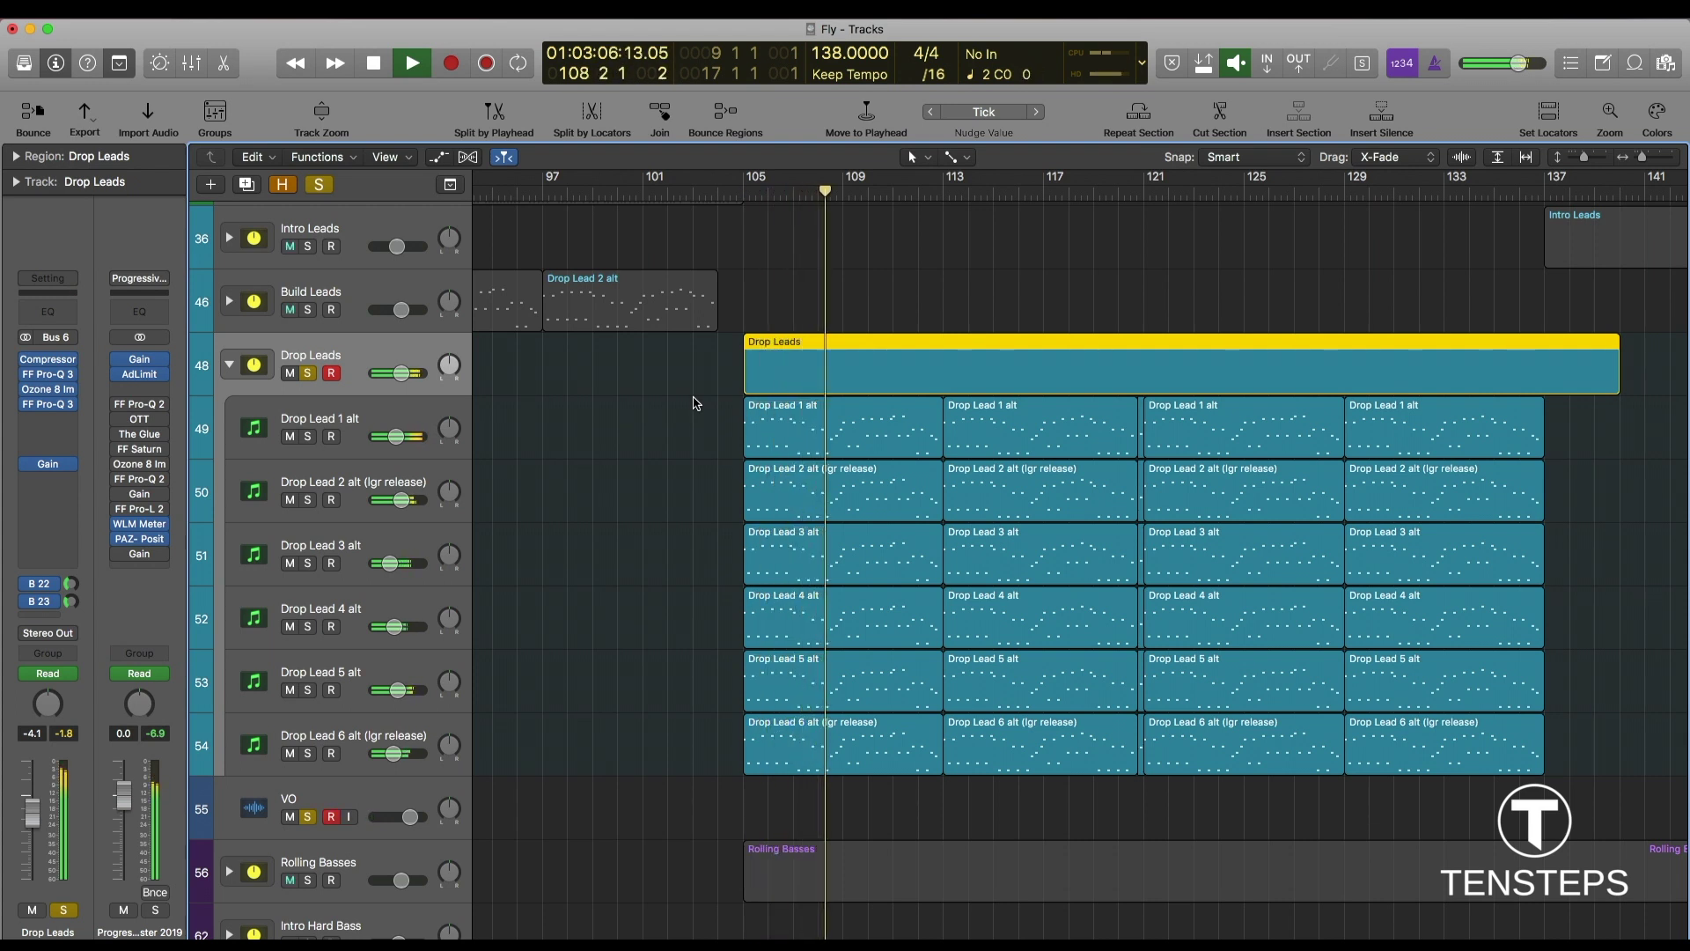
key("space")
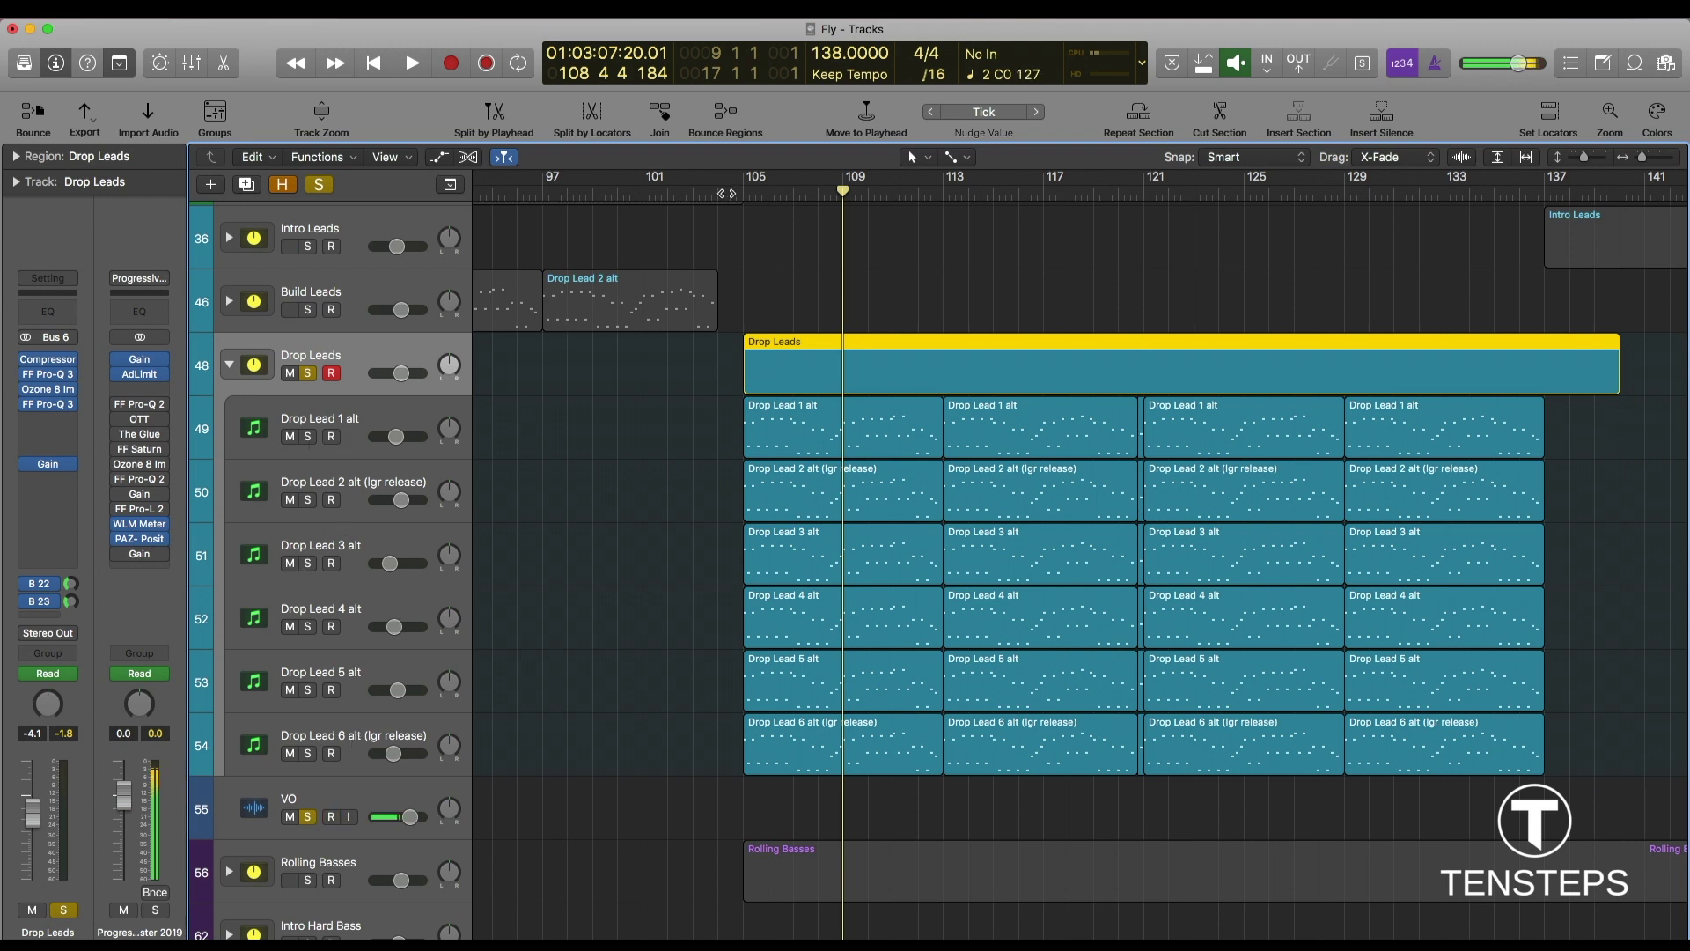
key("space")
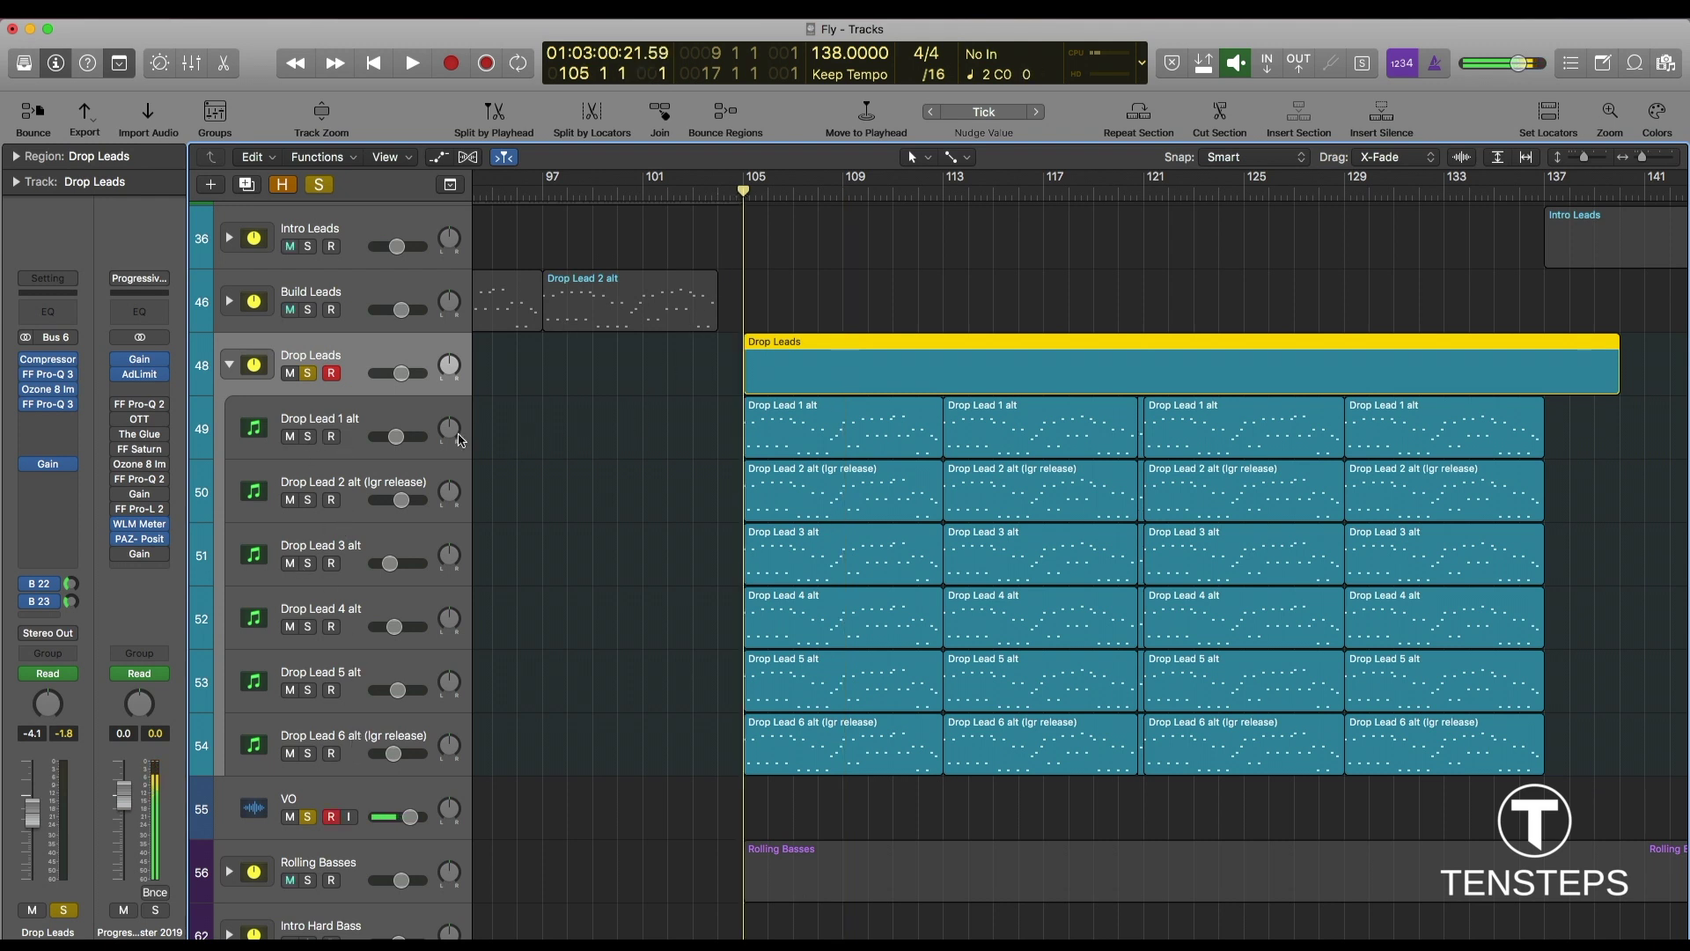
Audition each layer from Drop Lead 1 alt to Drop Lead 6 alt exclusively soloed in turn from bar 105, and clear the solo.
left_click(309, 437, "alt")
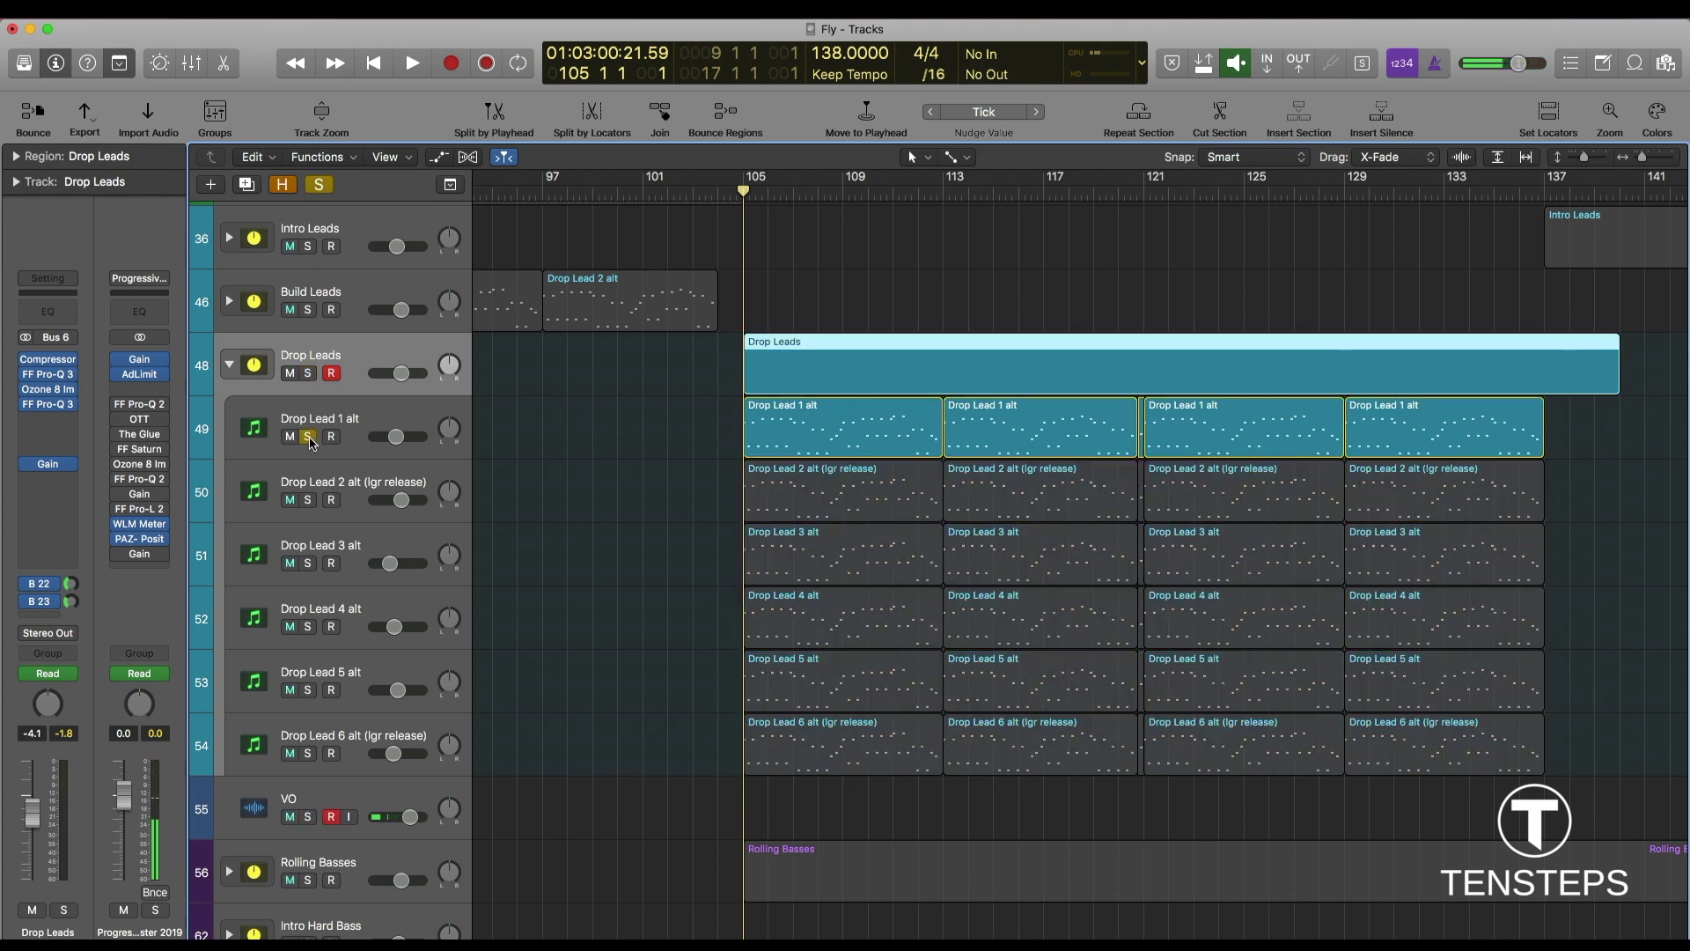
key("space")
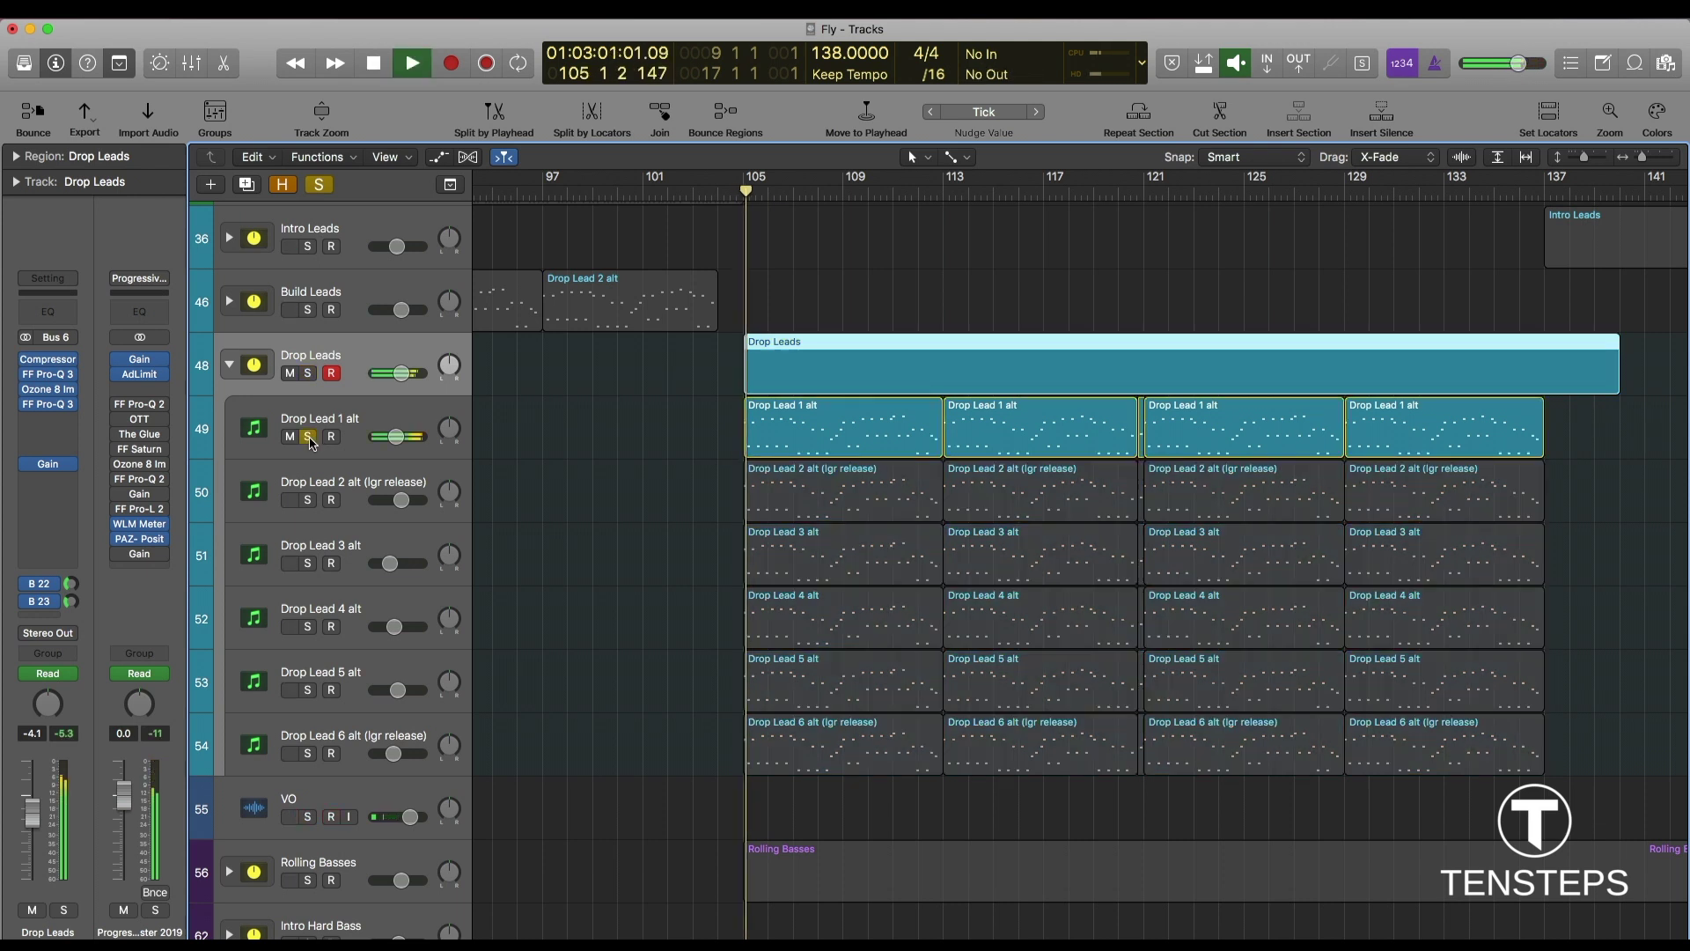
left_click(308, 500, "alt")
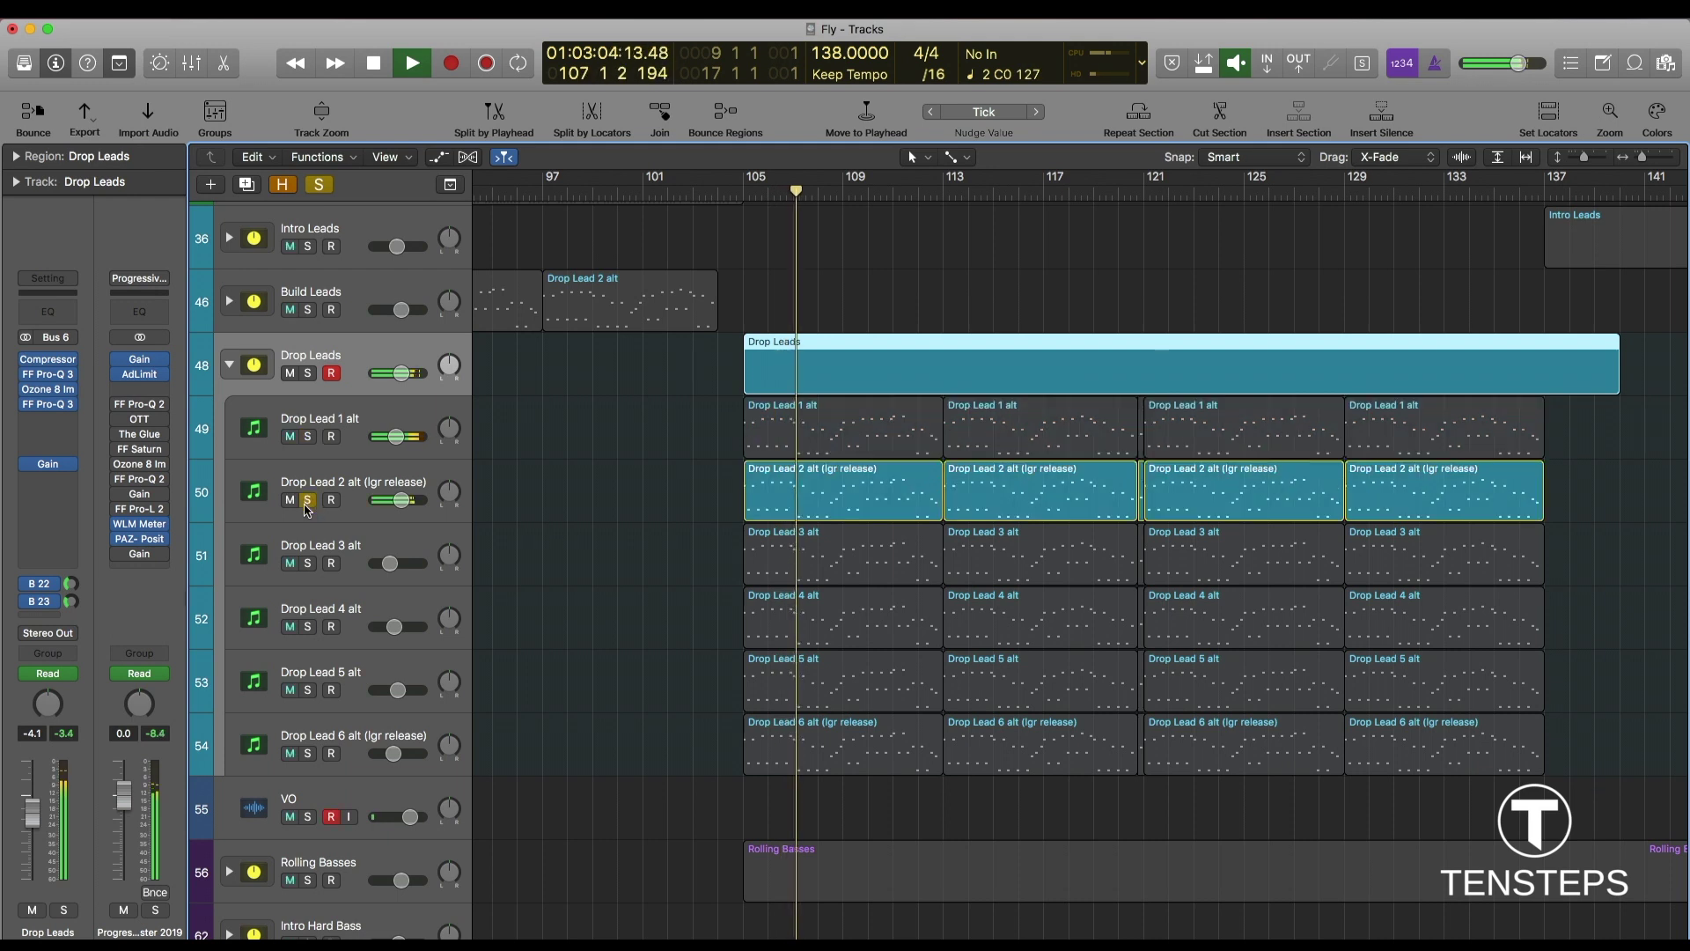
left_click(309, 566, "alt")
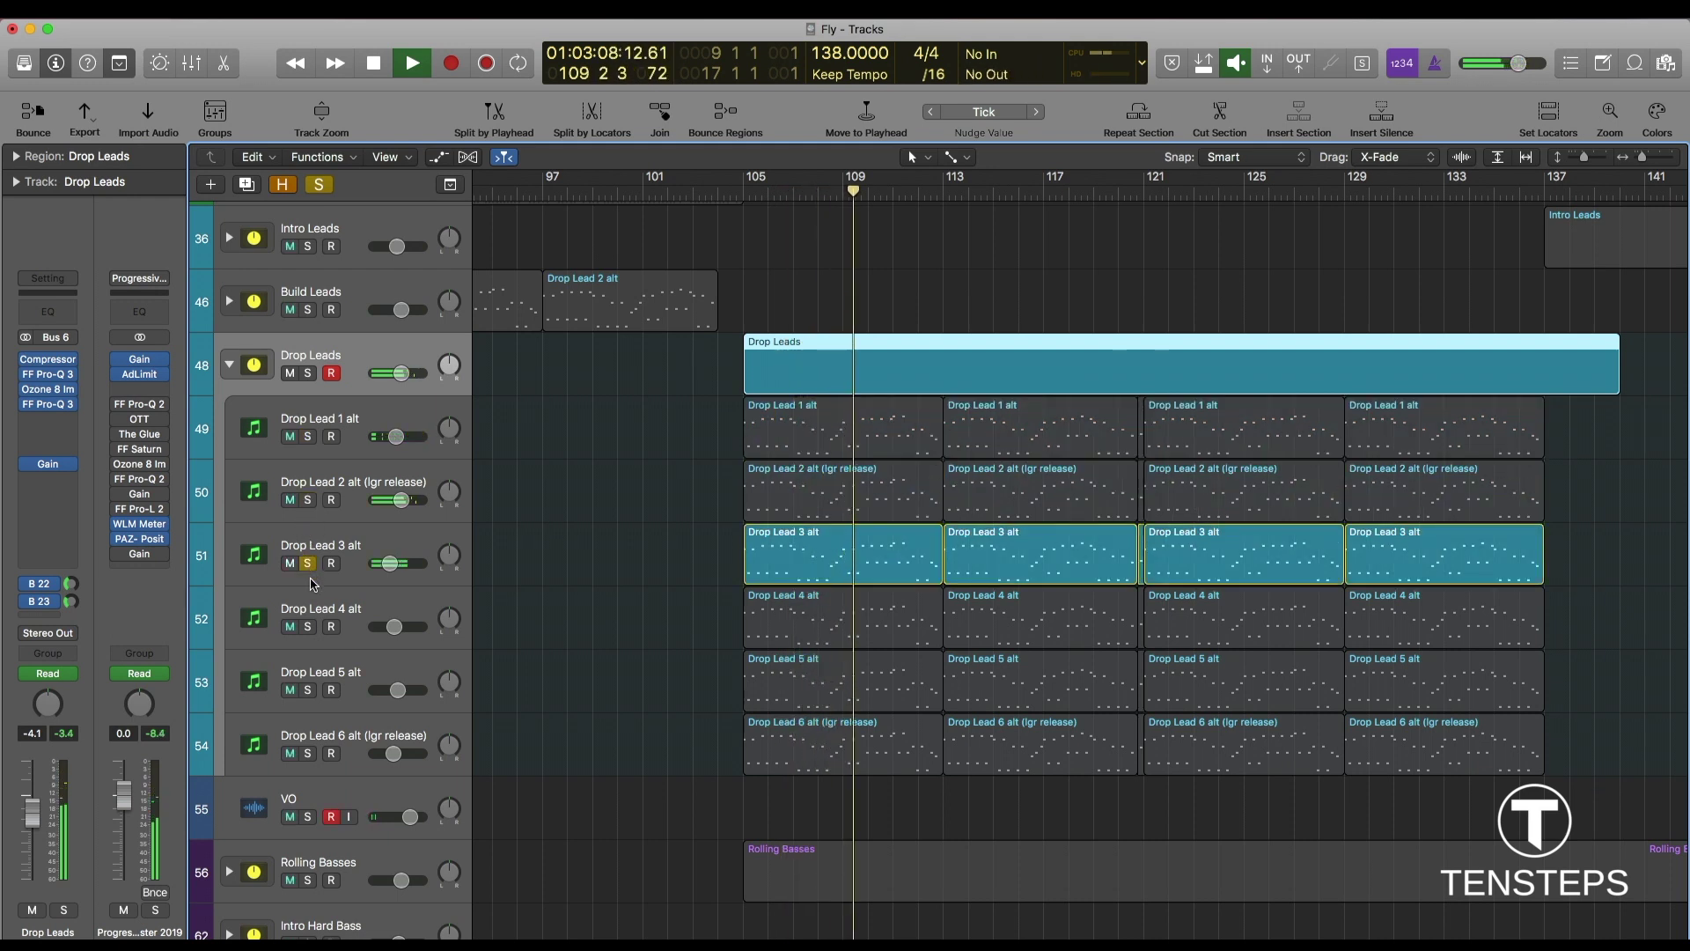
left_click(308, 626, "alt")
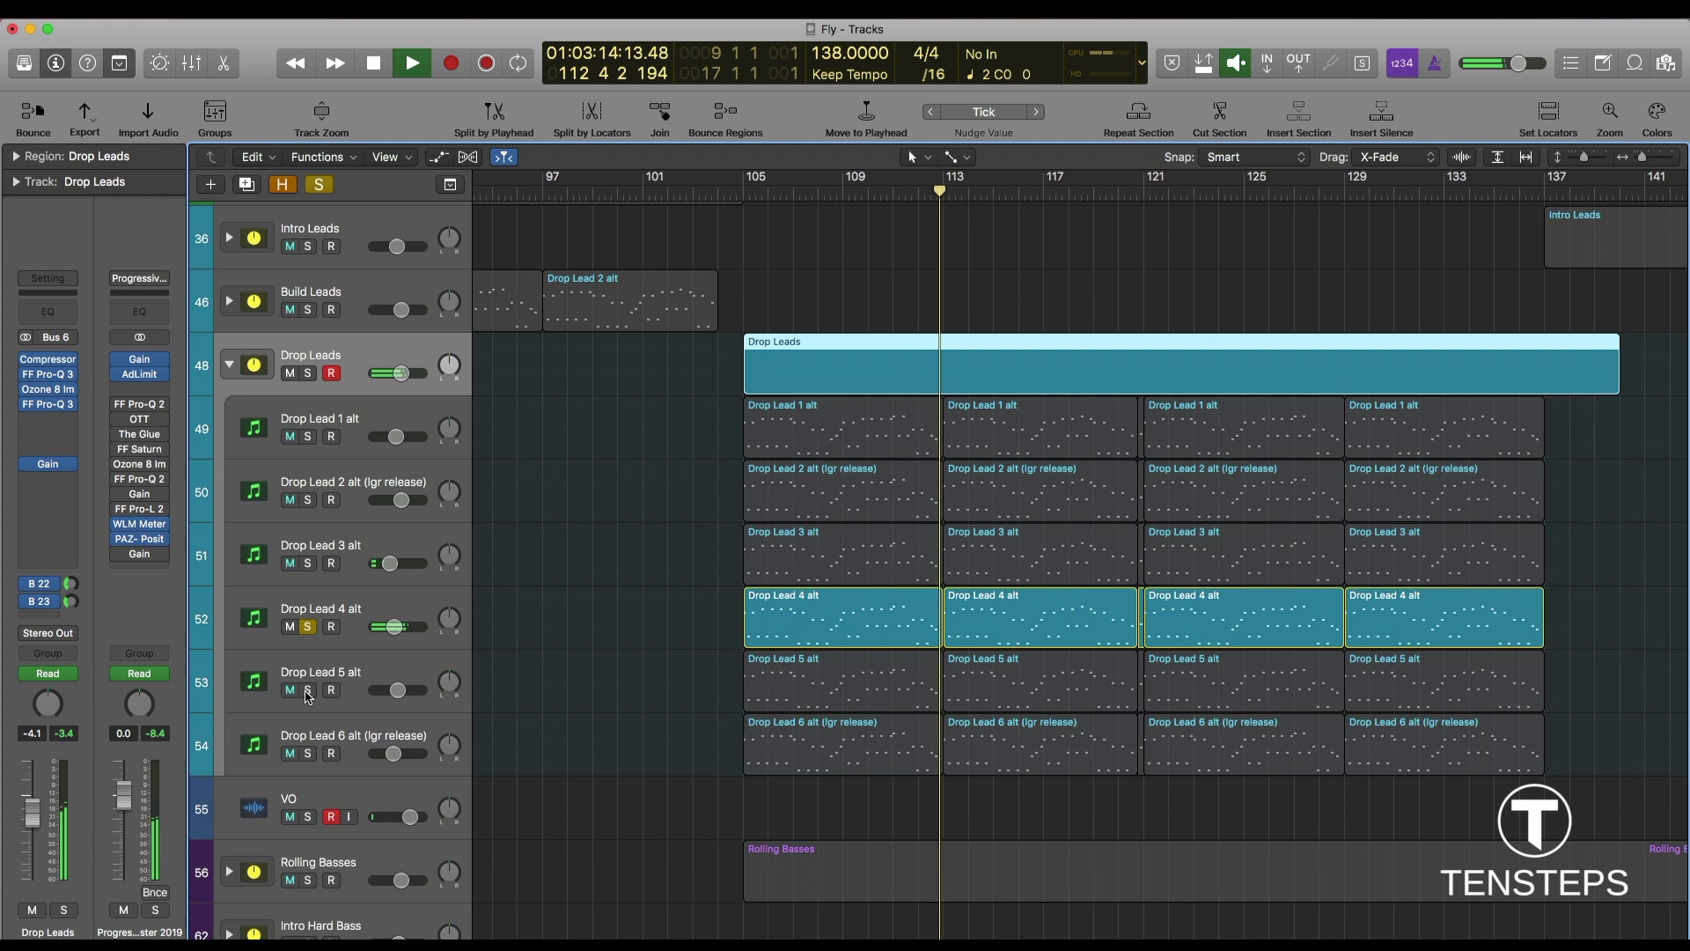
left_click(308, 692, "alt")
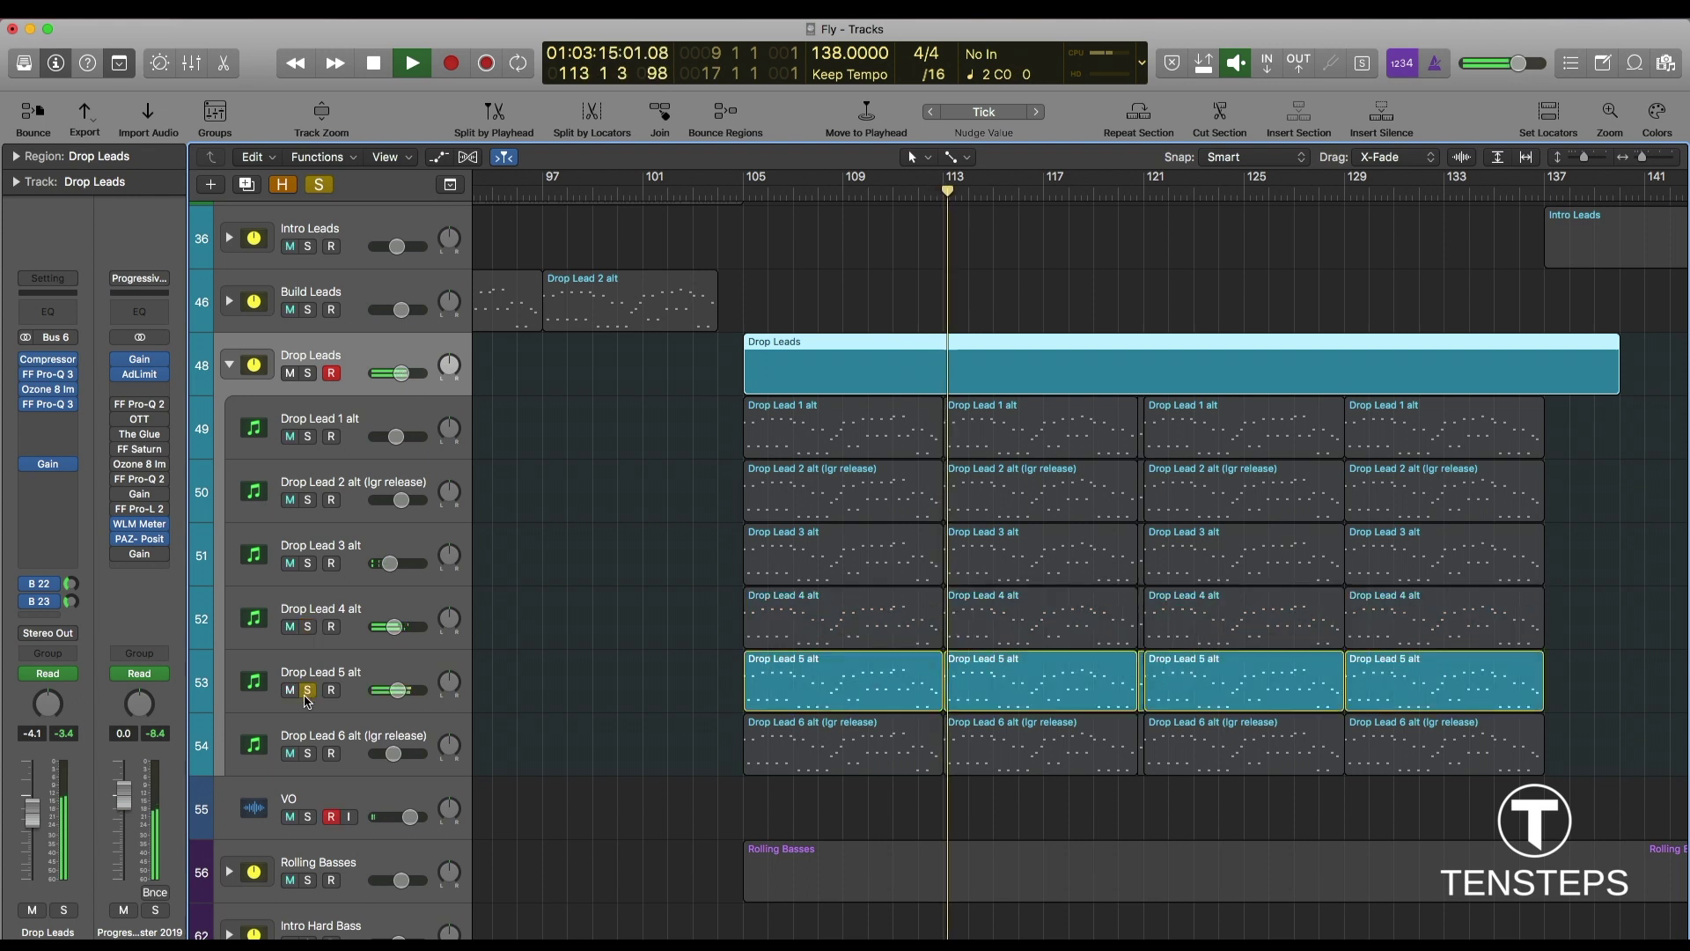
left_click(308, 754, "alt")
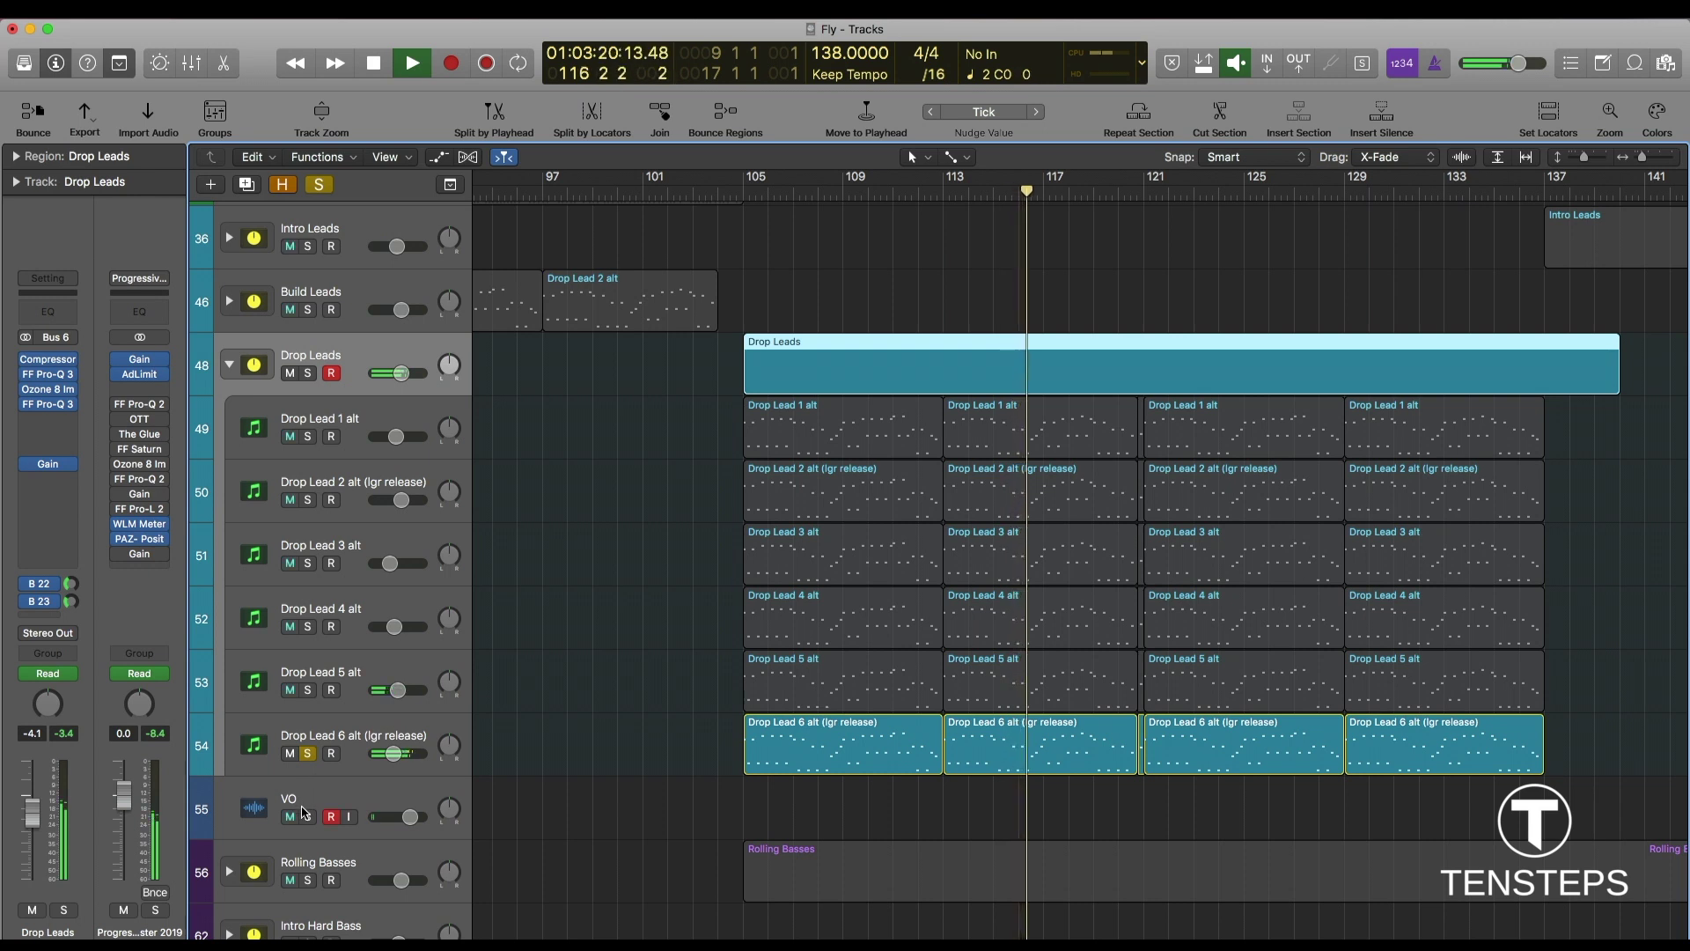
key("space")
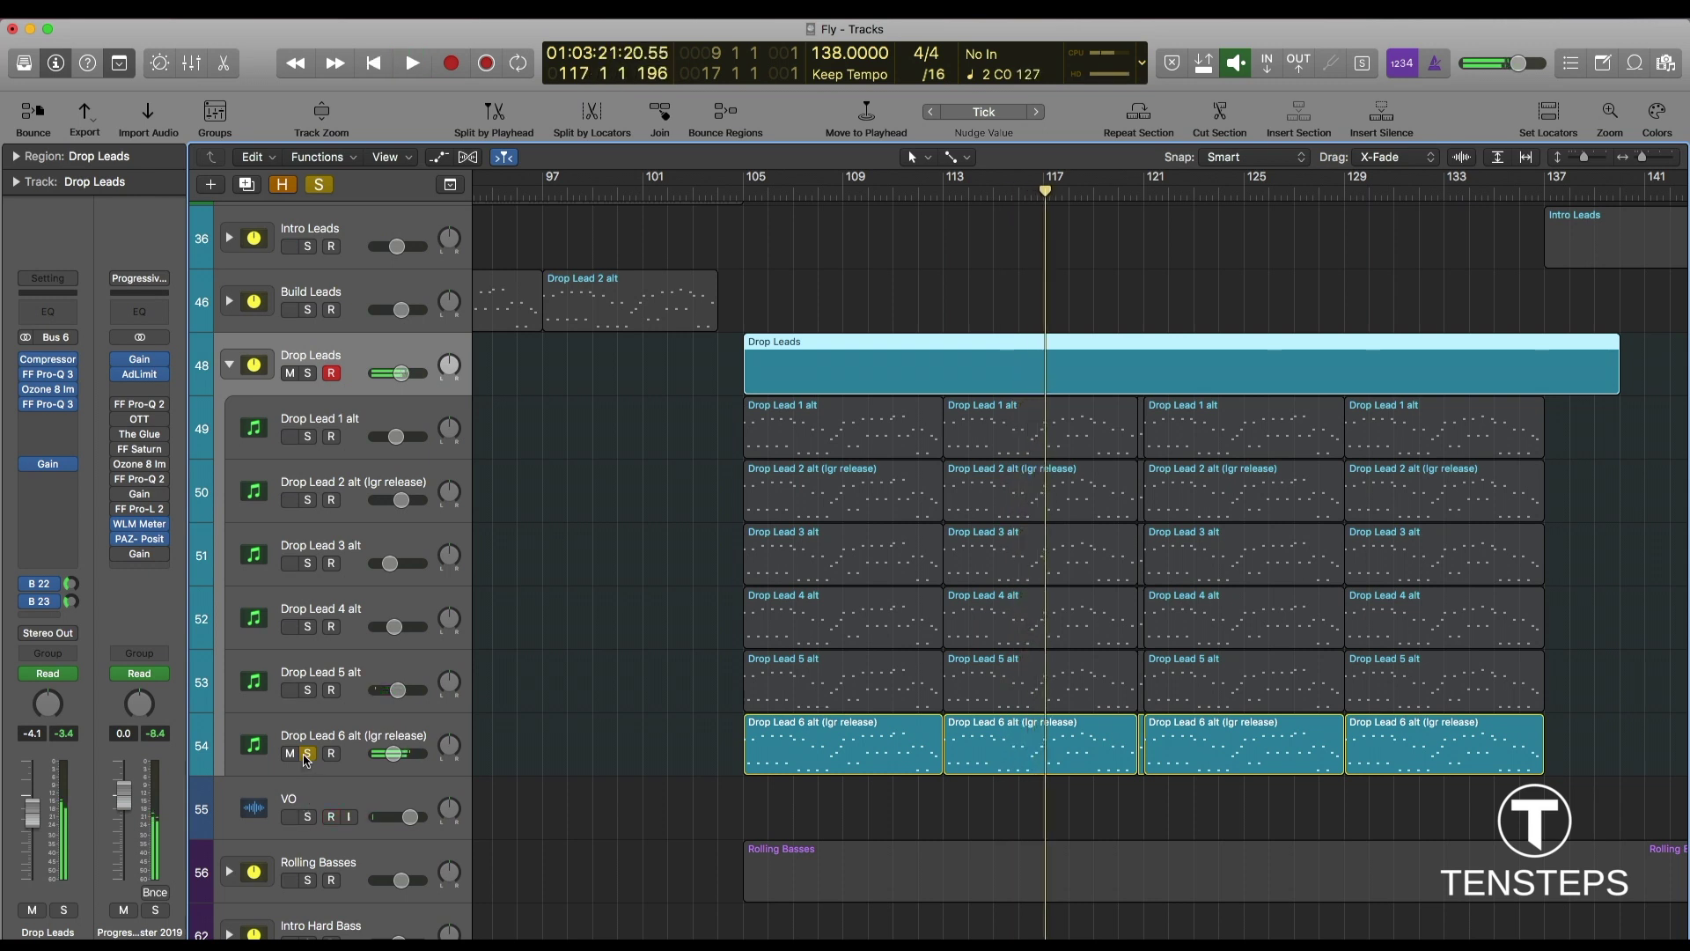
left_click(308, 753)
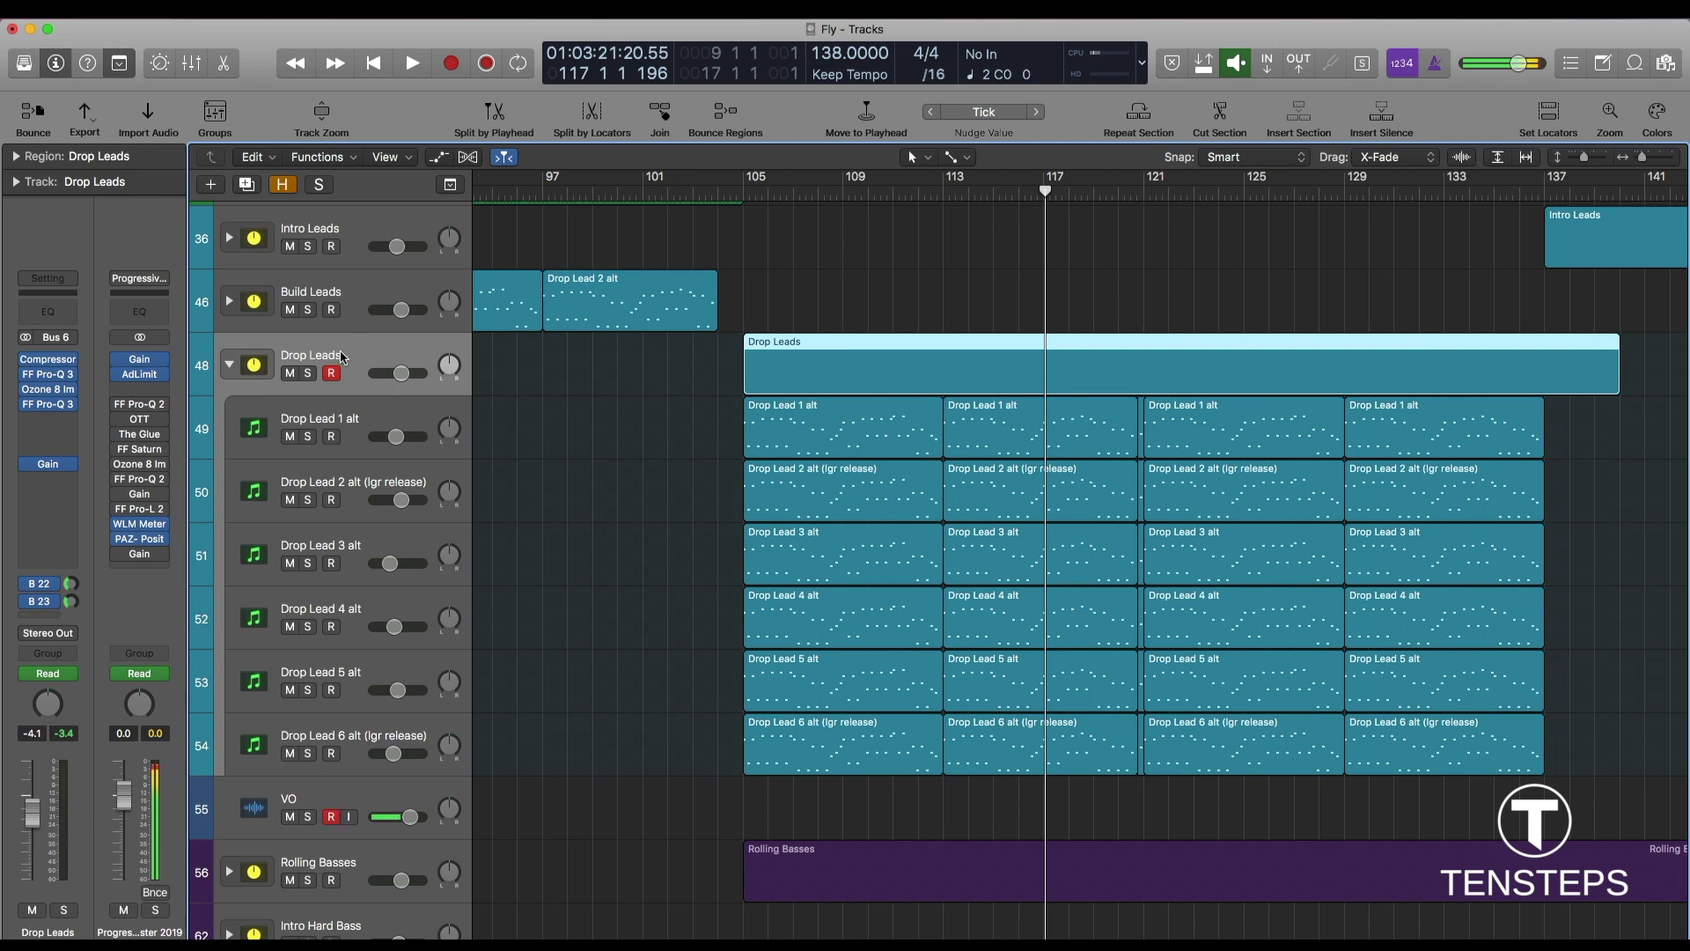
Examine the bus options available for the Bus 22 Drop Lead Verb send on Drop Leads without changing the assignment.
left_click(51, 584)
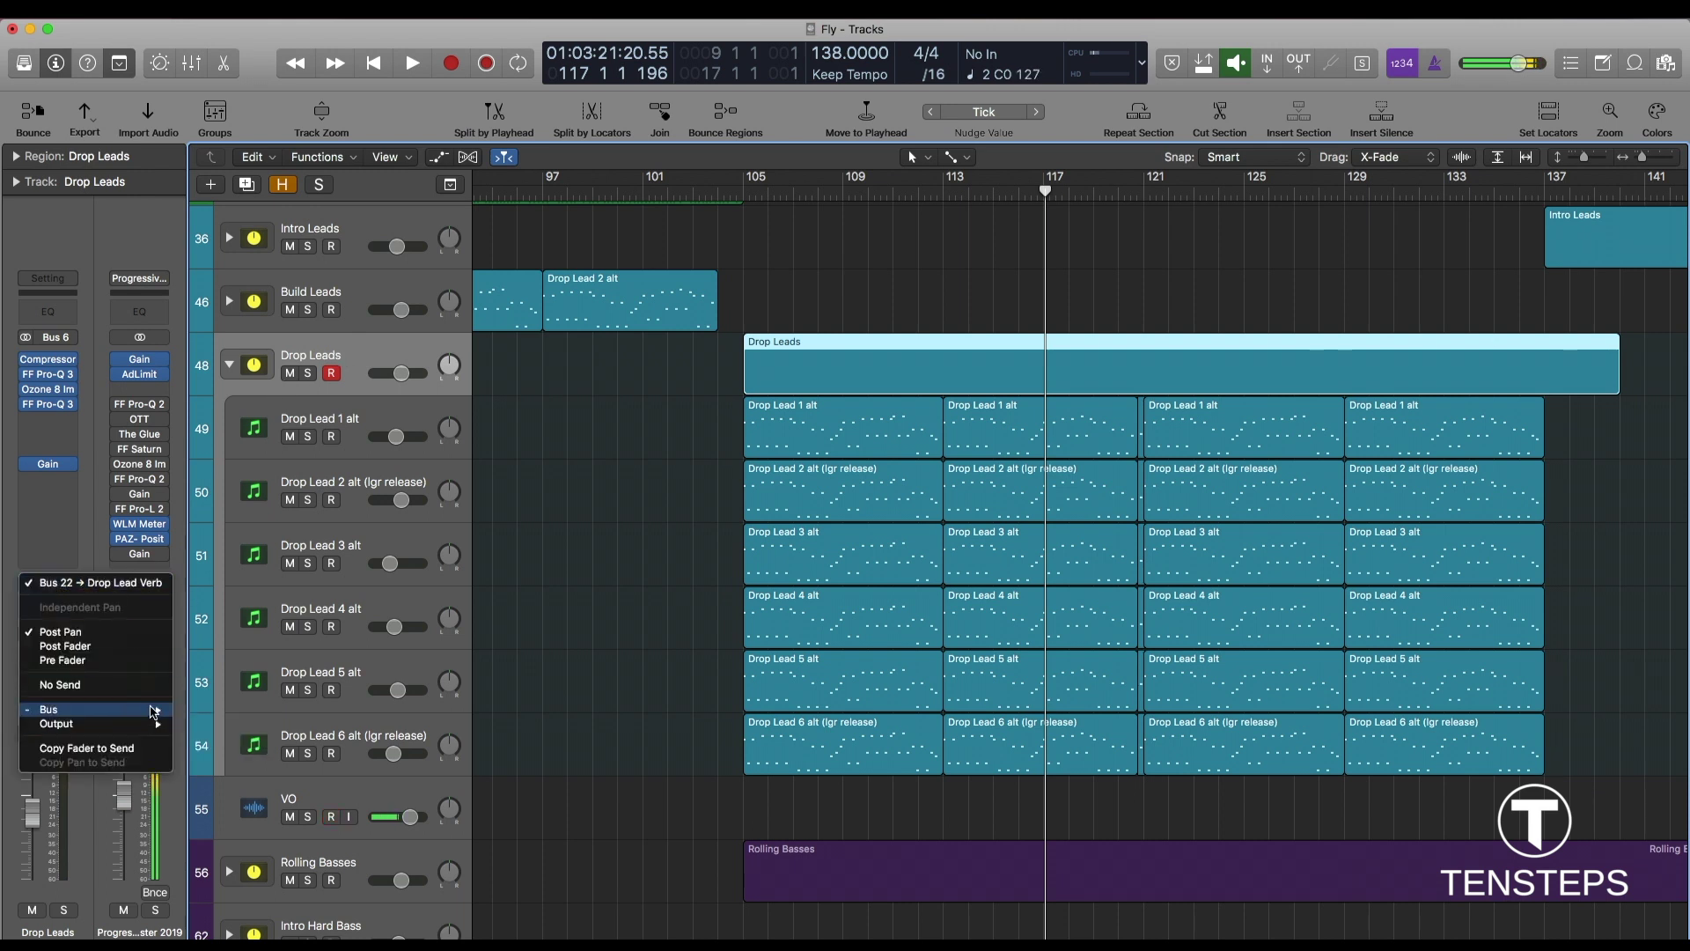
mouse_move(154, 710)
mouse_move(224, 711)
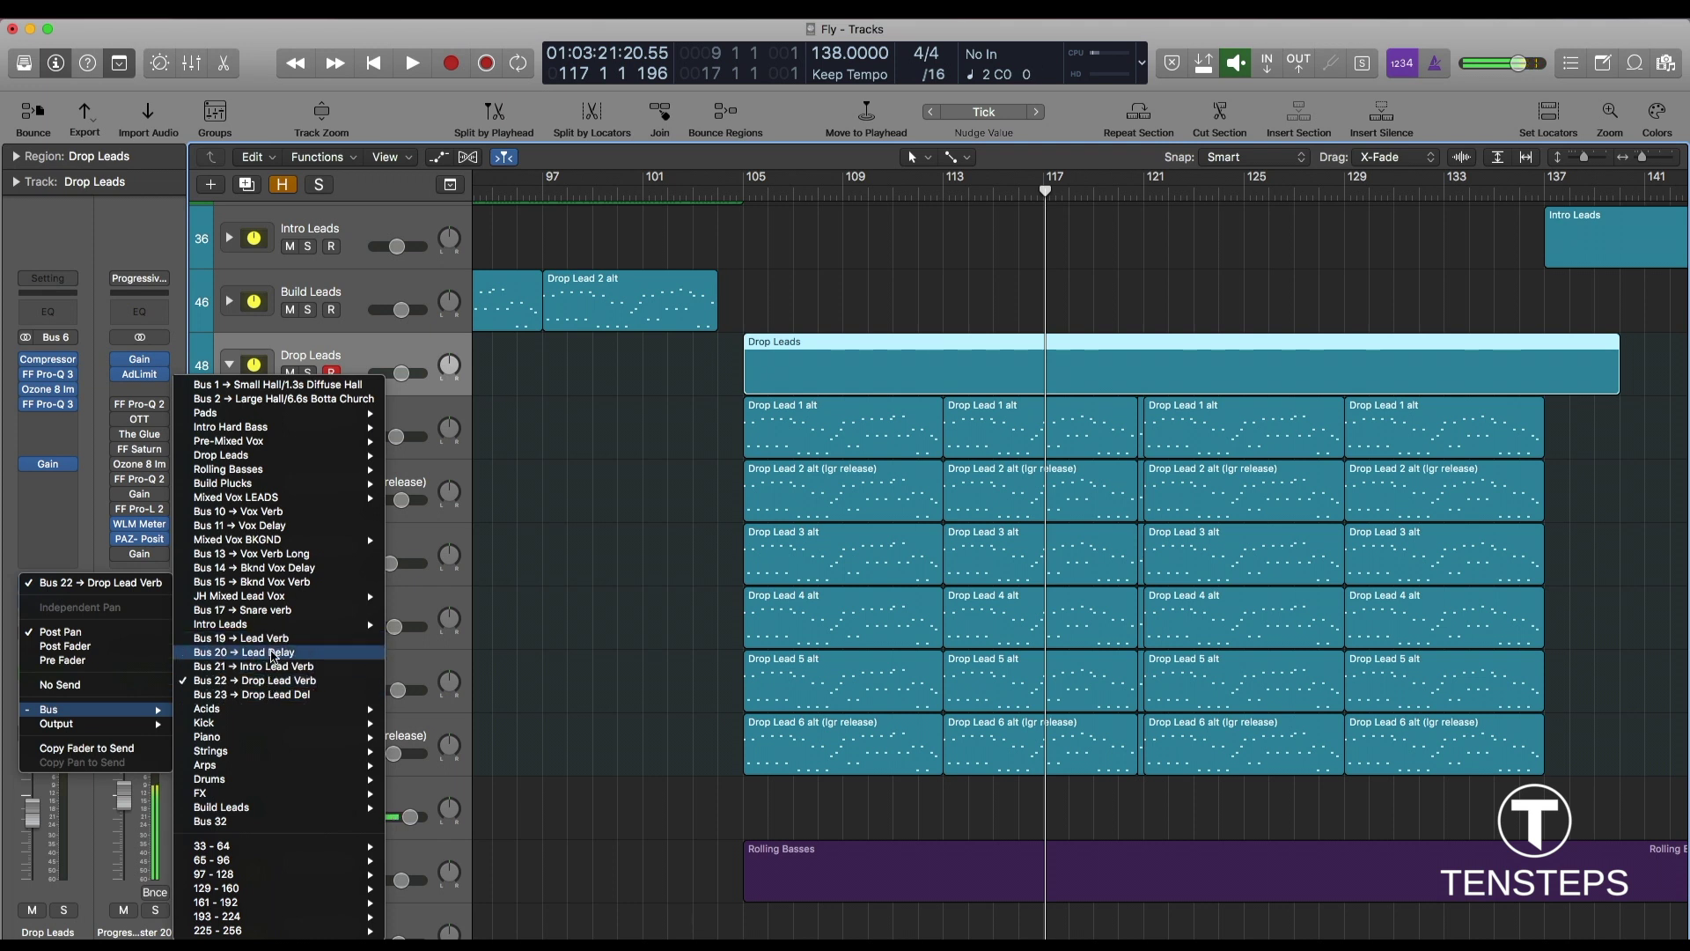
mouse_move(282, 852)
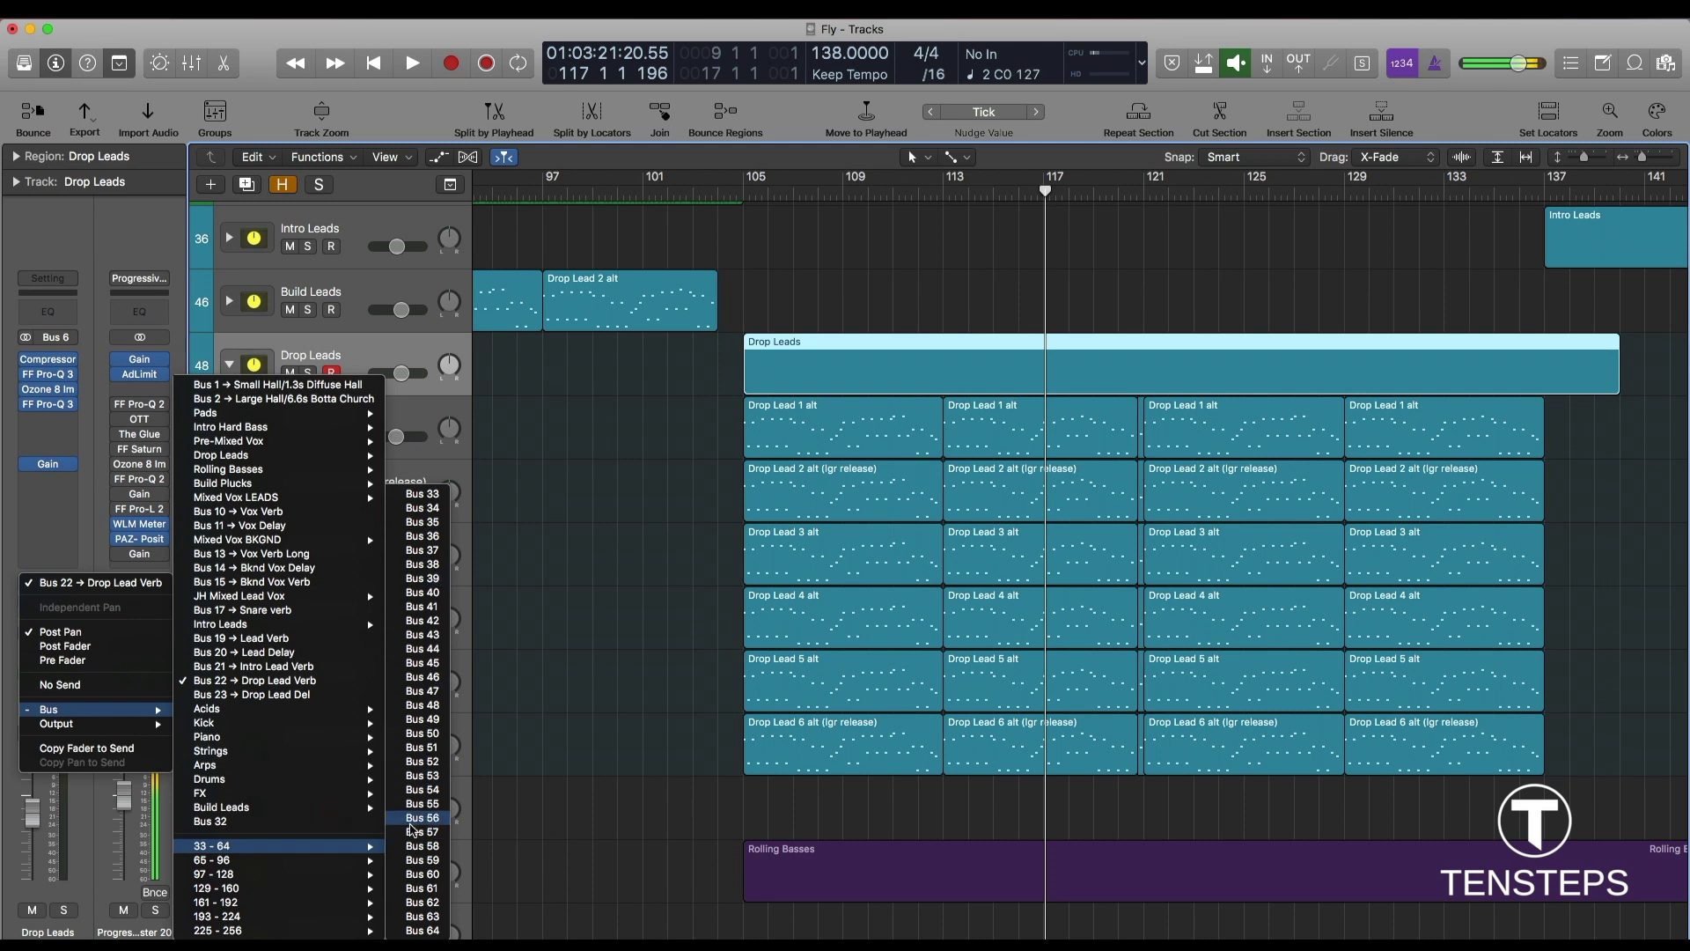
mouse_move(216, 860)
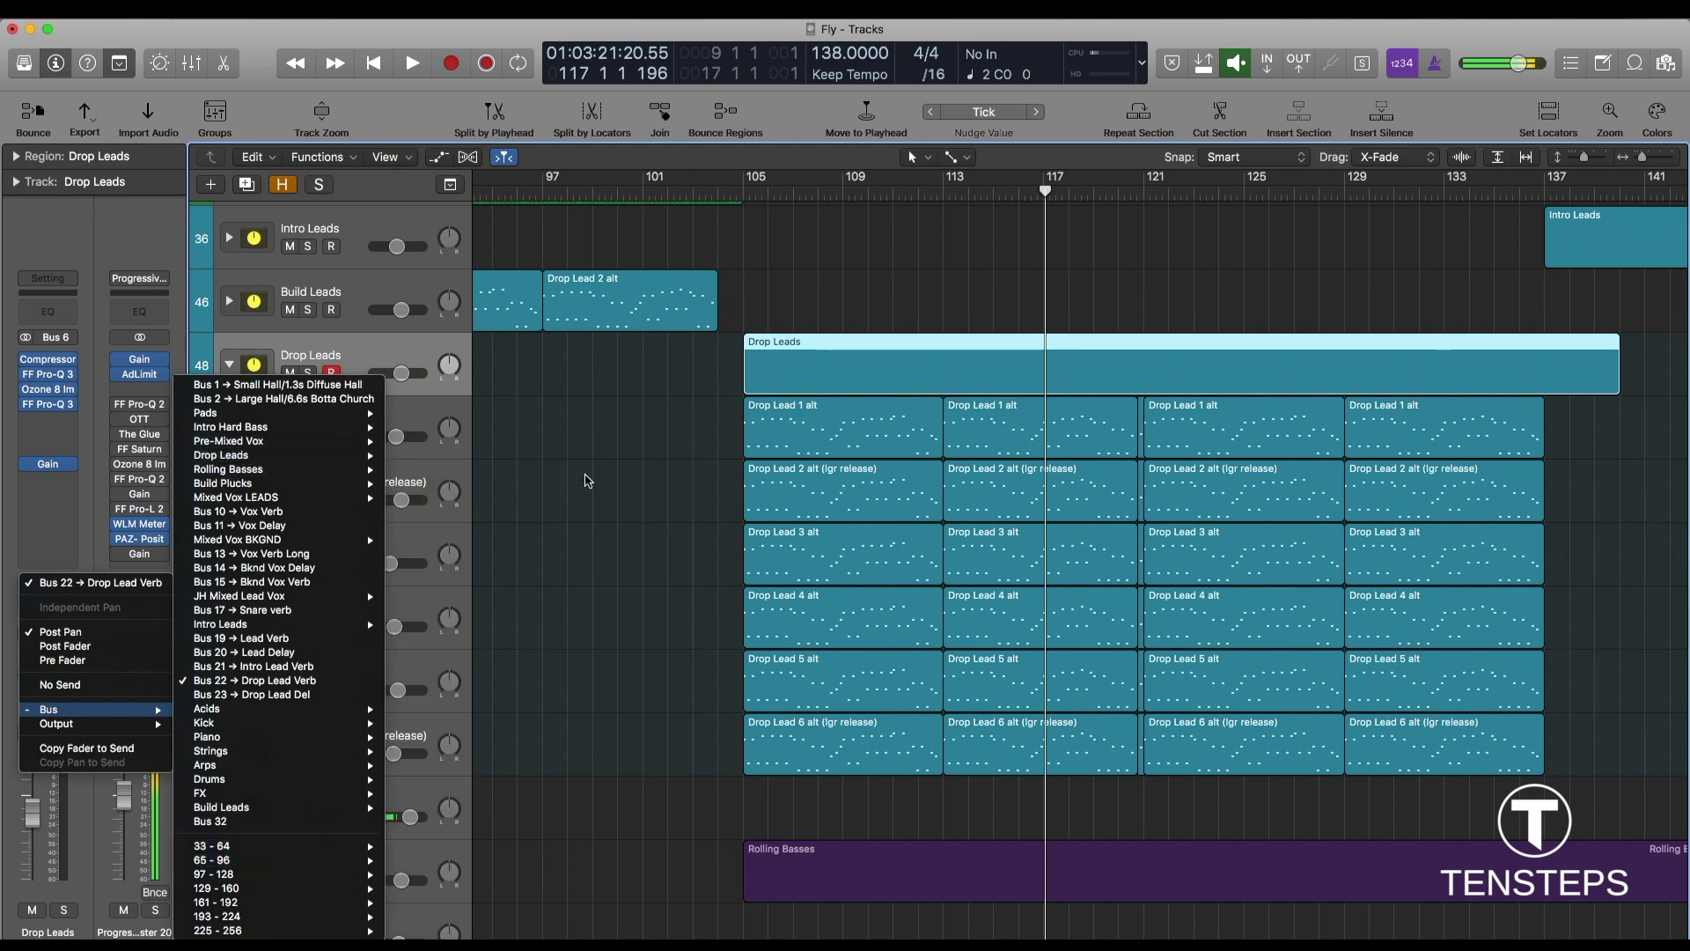
left_click(585, 480)
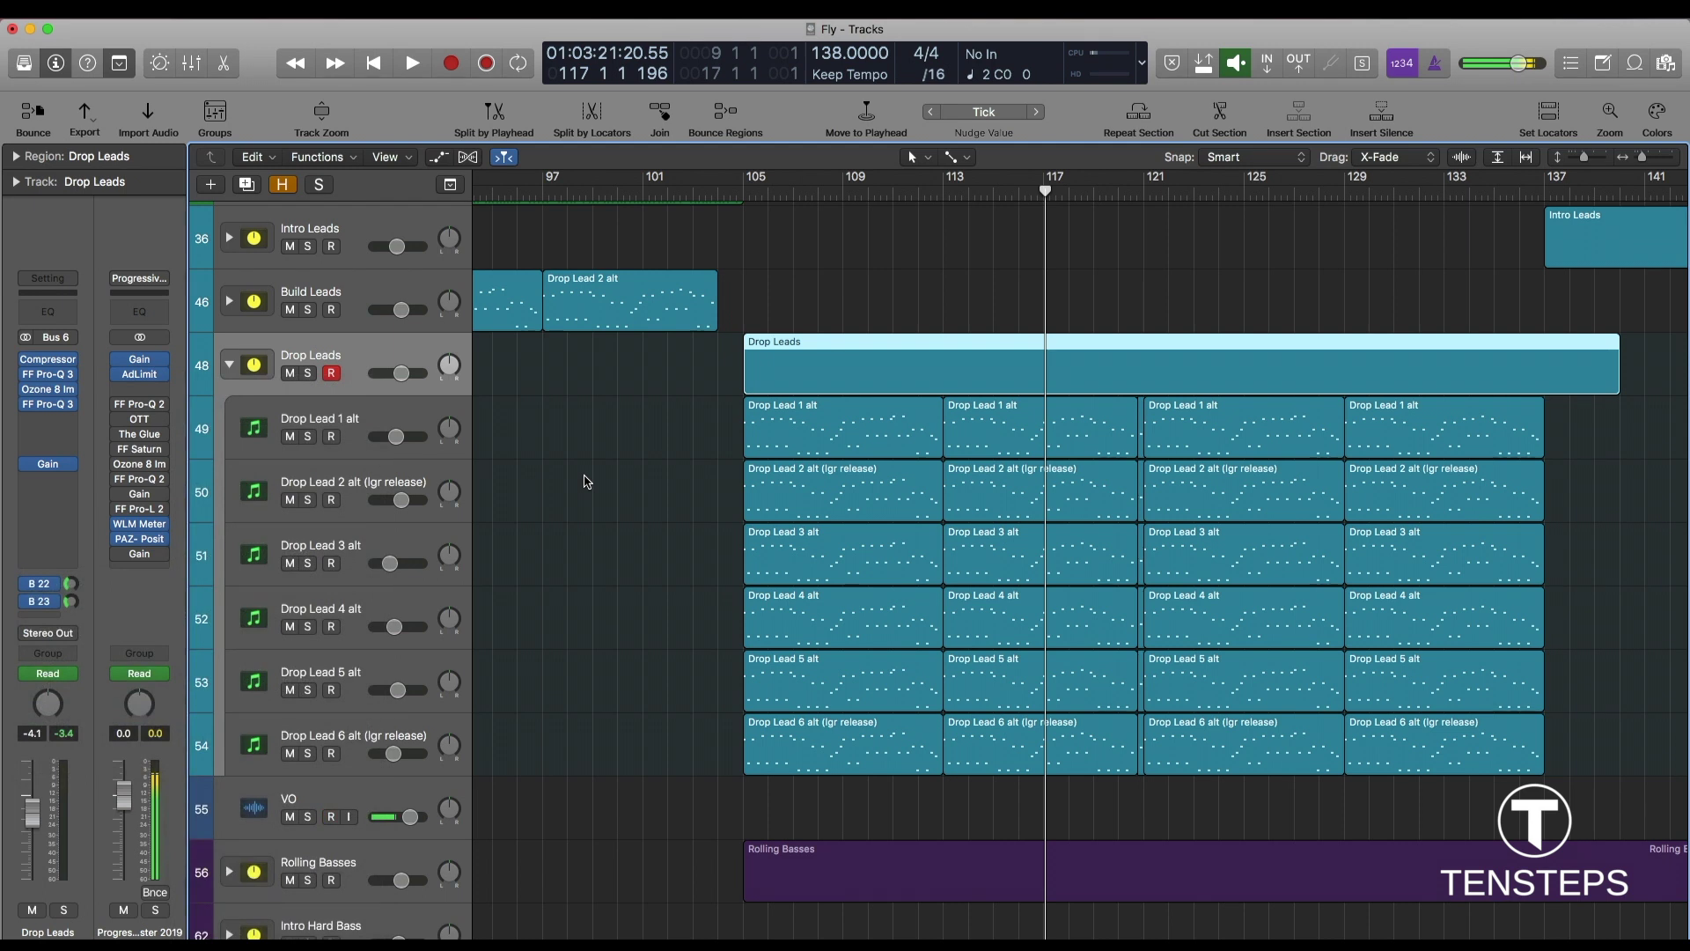
Bypass the Bus 22 and Bus 23 sends on Drop Leads and audition the dry leads from bar 105, in the mix and soloed.
left_click(47, 585)
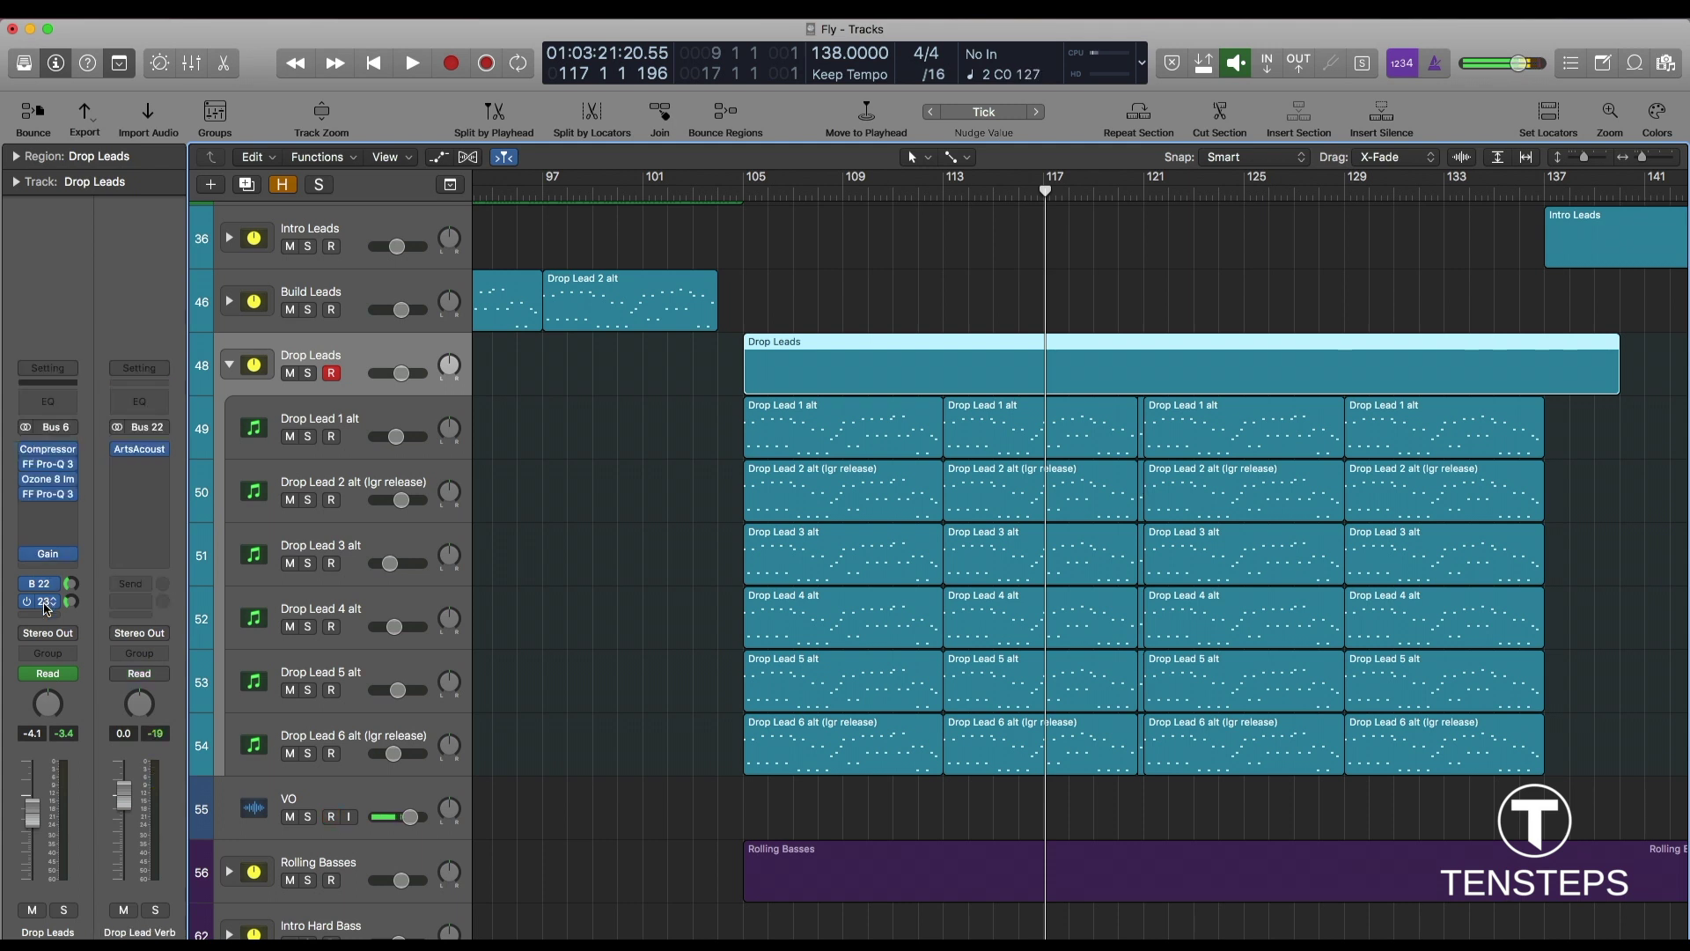
left_click(47, 606)
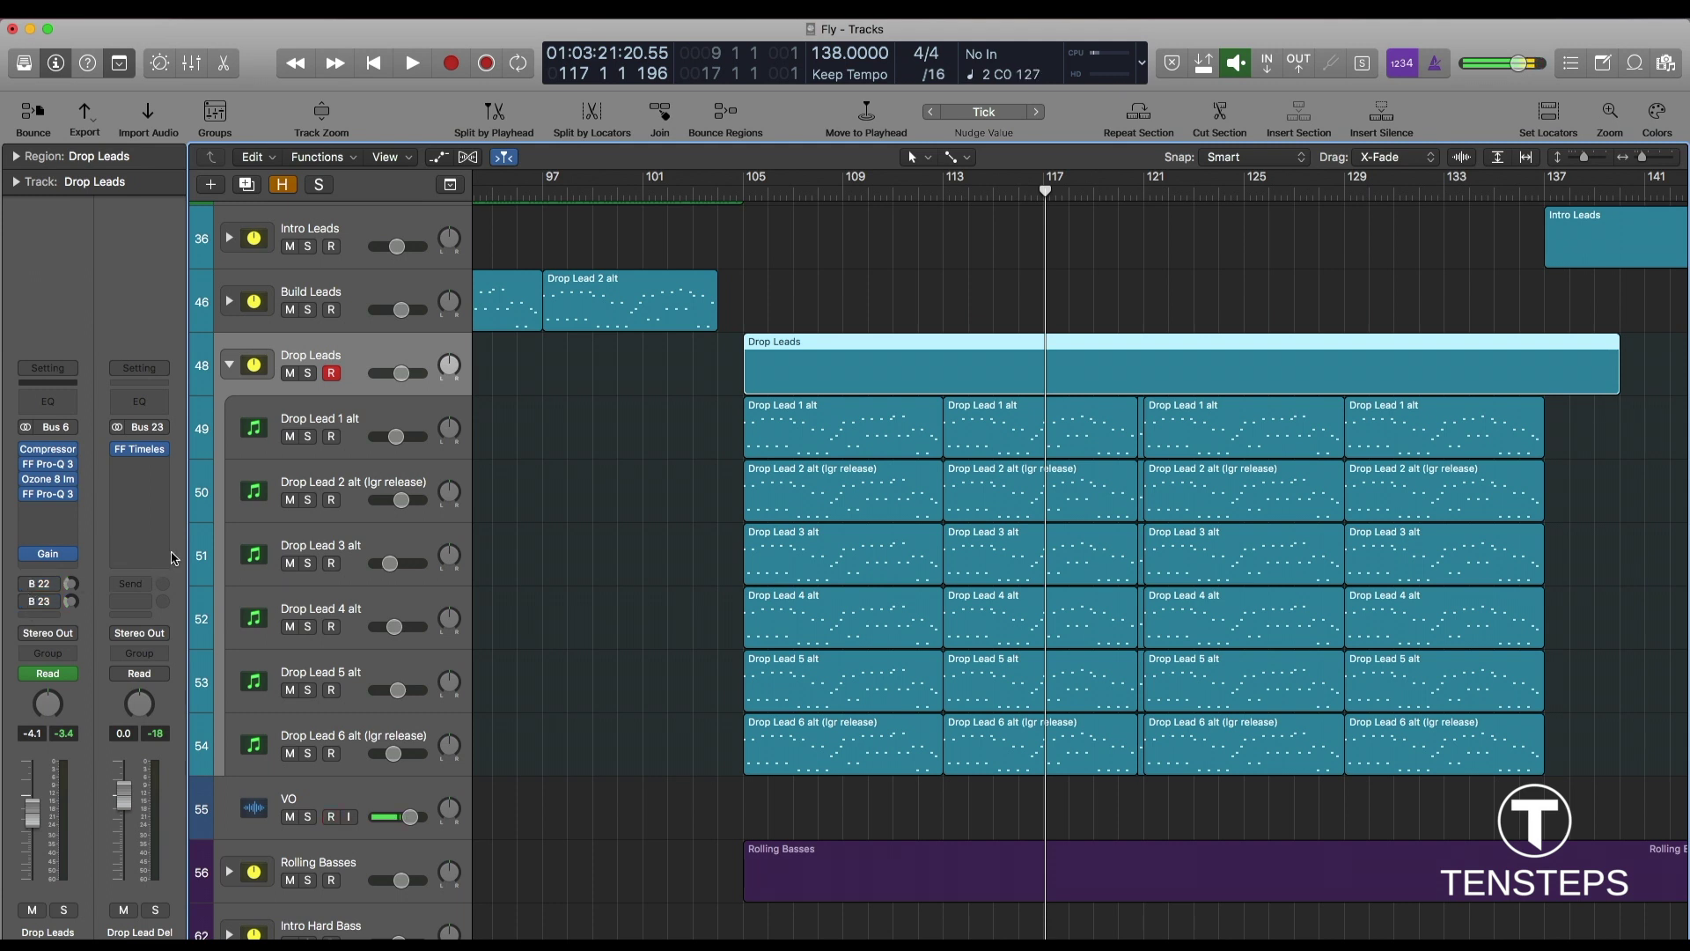
left_click(742, 189)
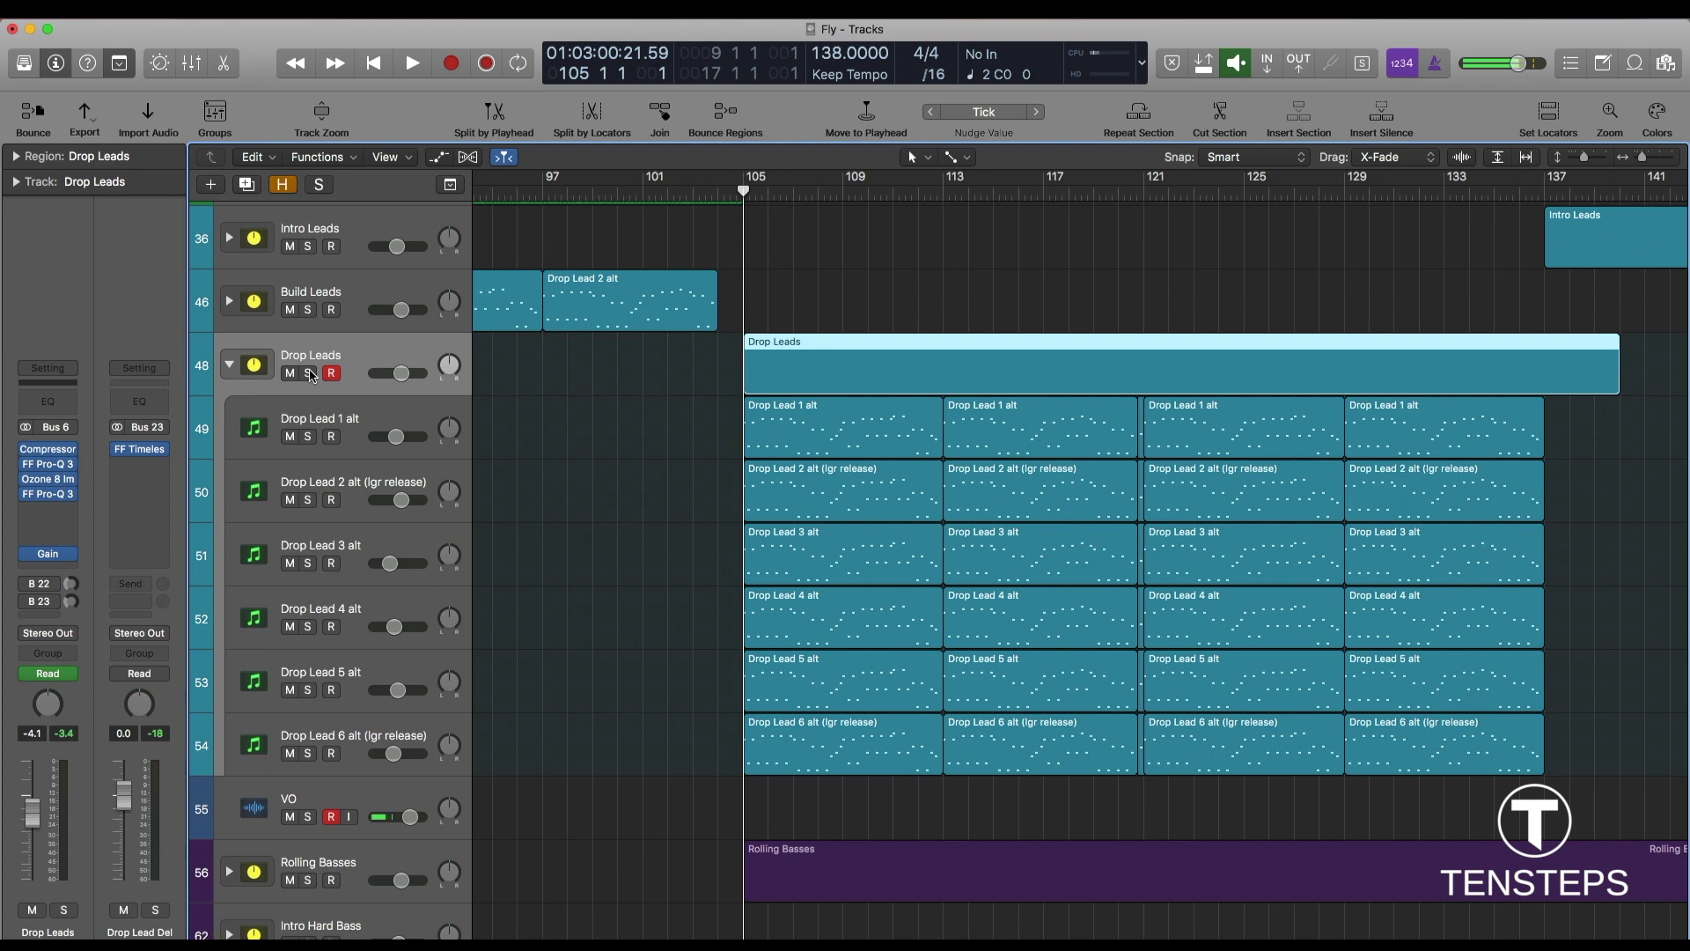
key("space")
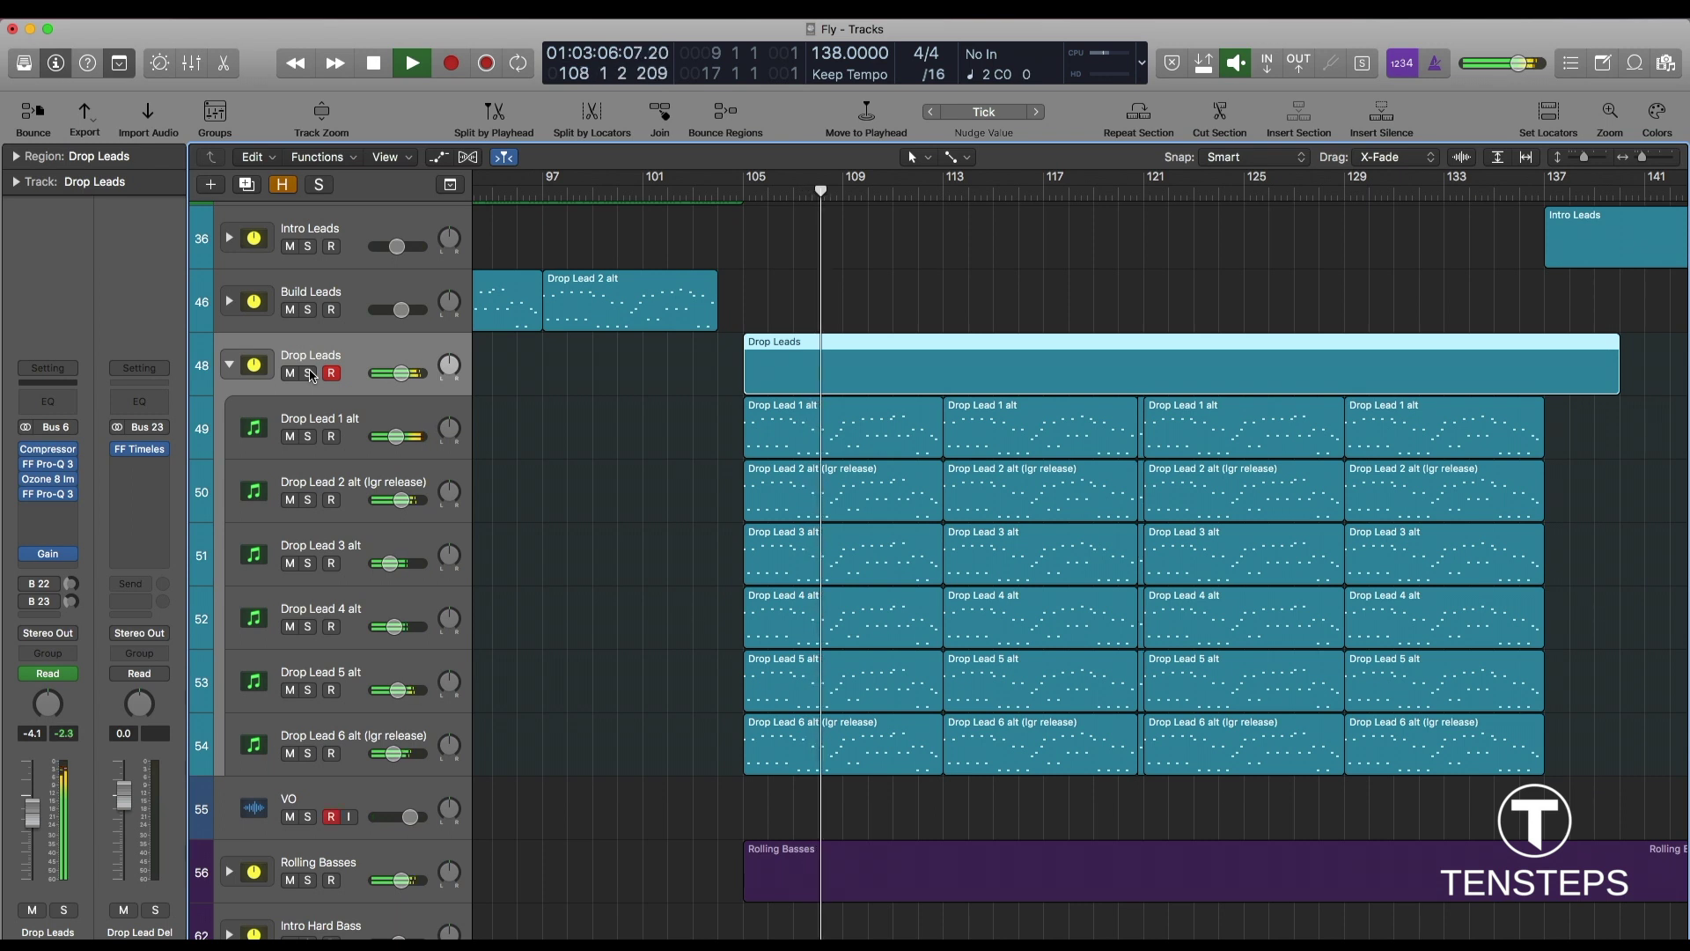
left_click(308, 373)
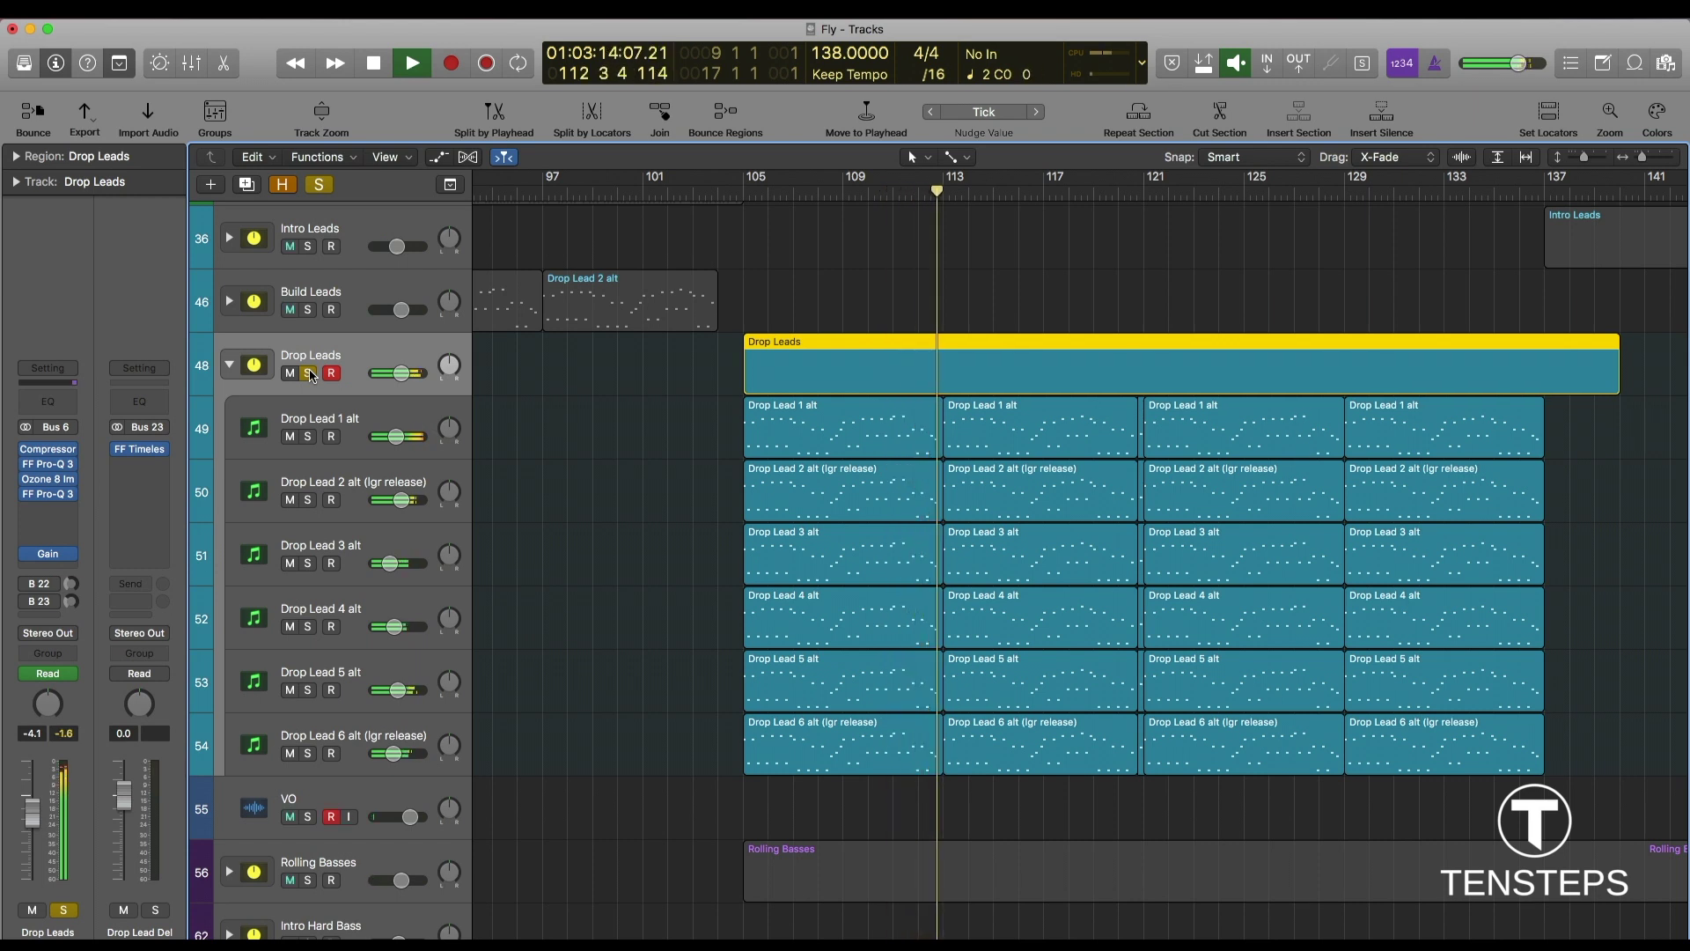
key("space")
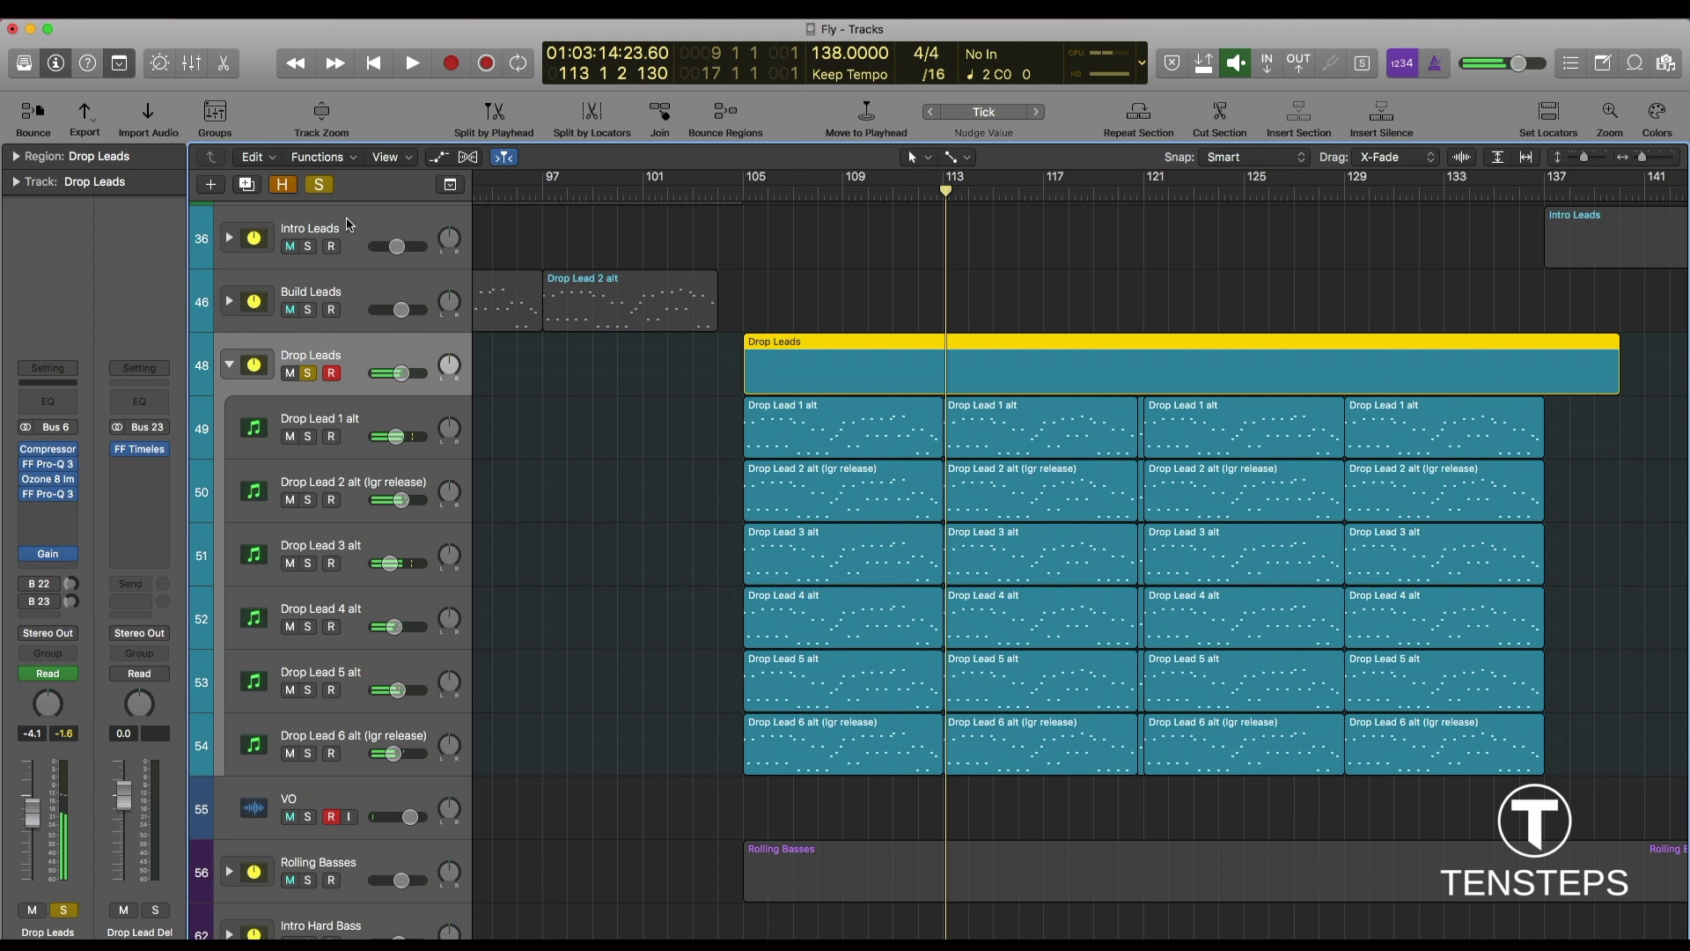
left_click(307, 372)
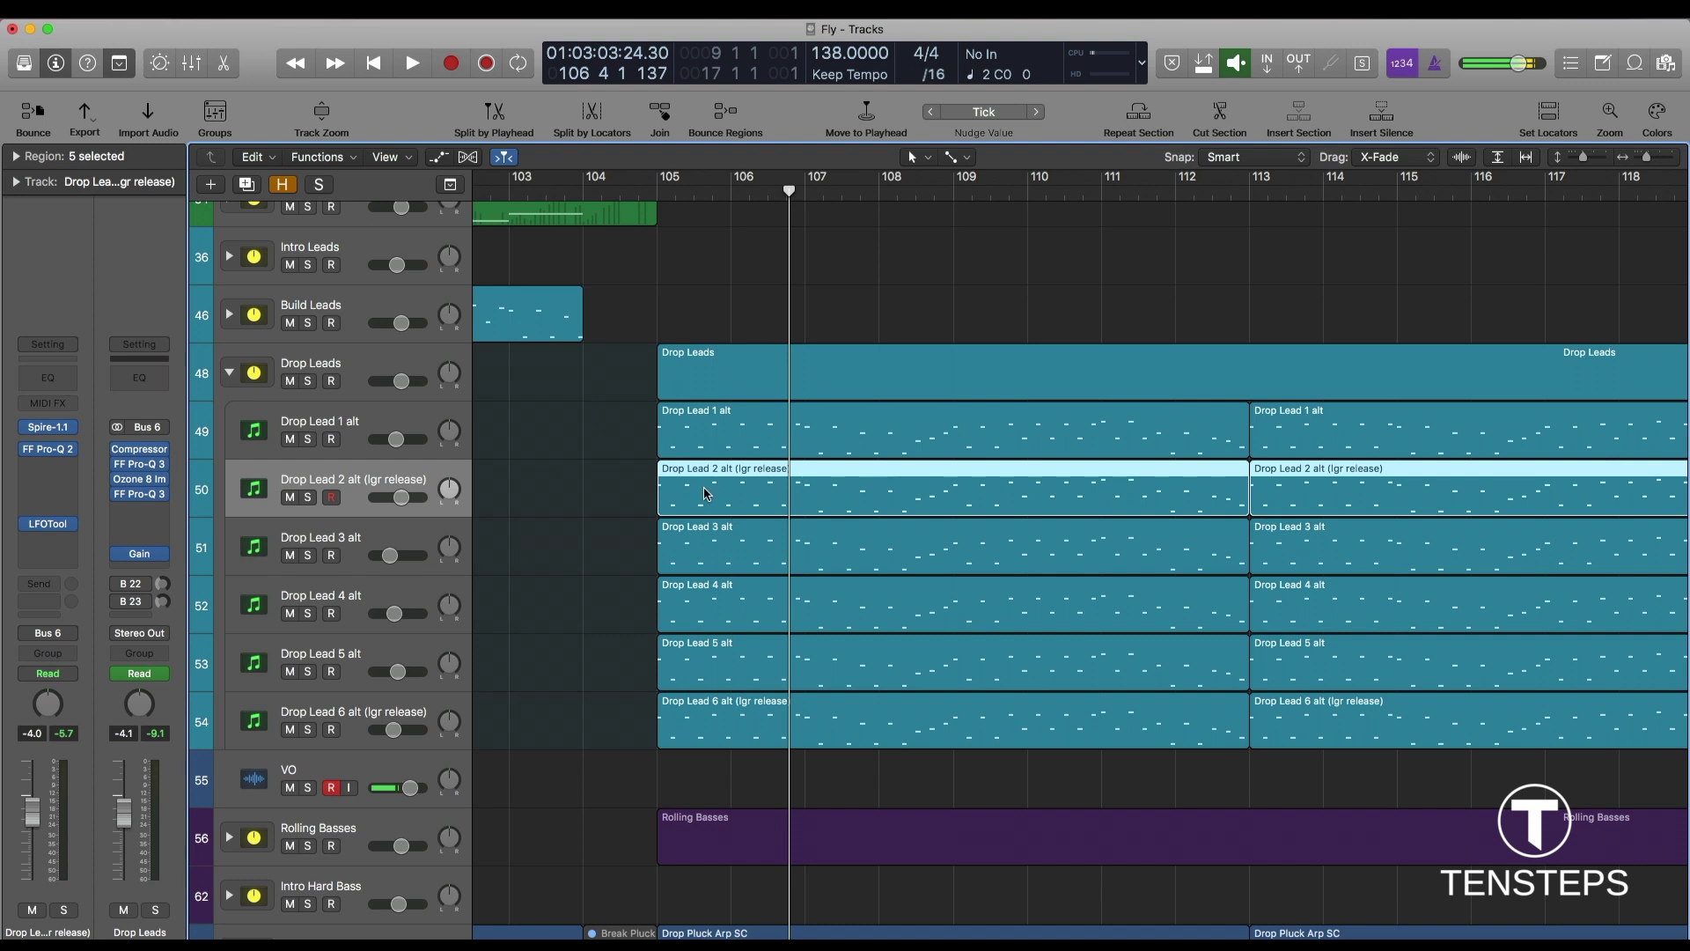
Select the bar 105 regions on all six Drop Lead tracks and open them in the Piano Roll to examine their notes.
key("super+Right")
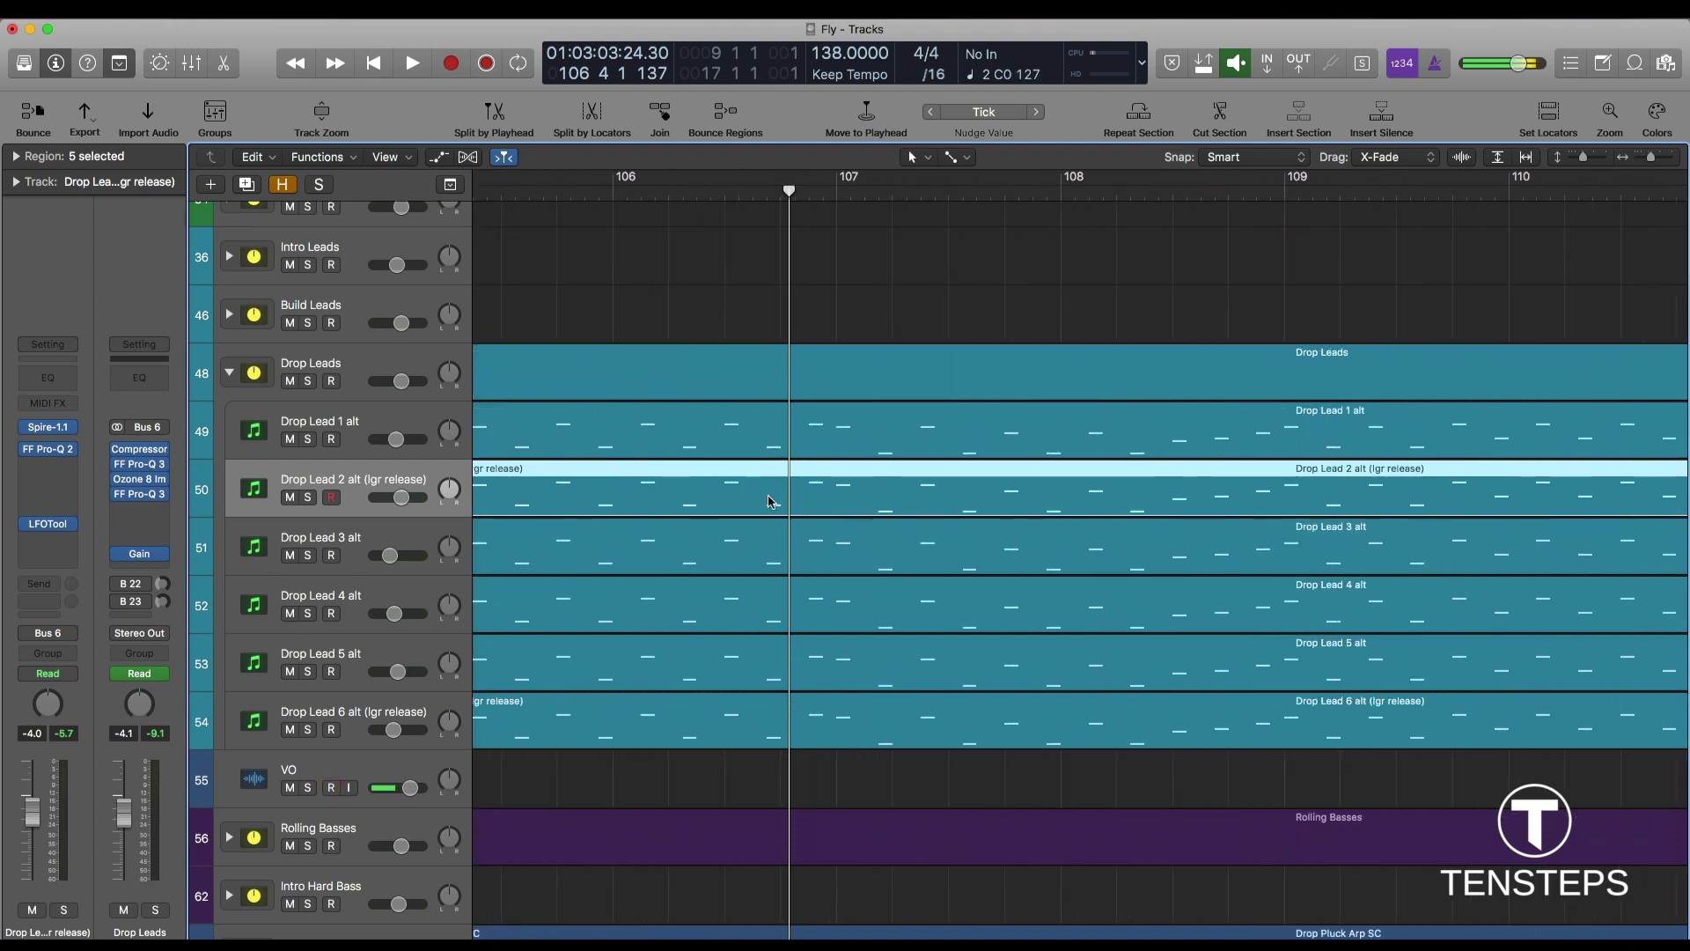
key("super+Left")
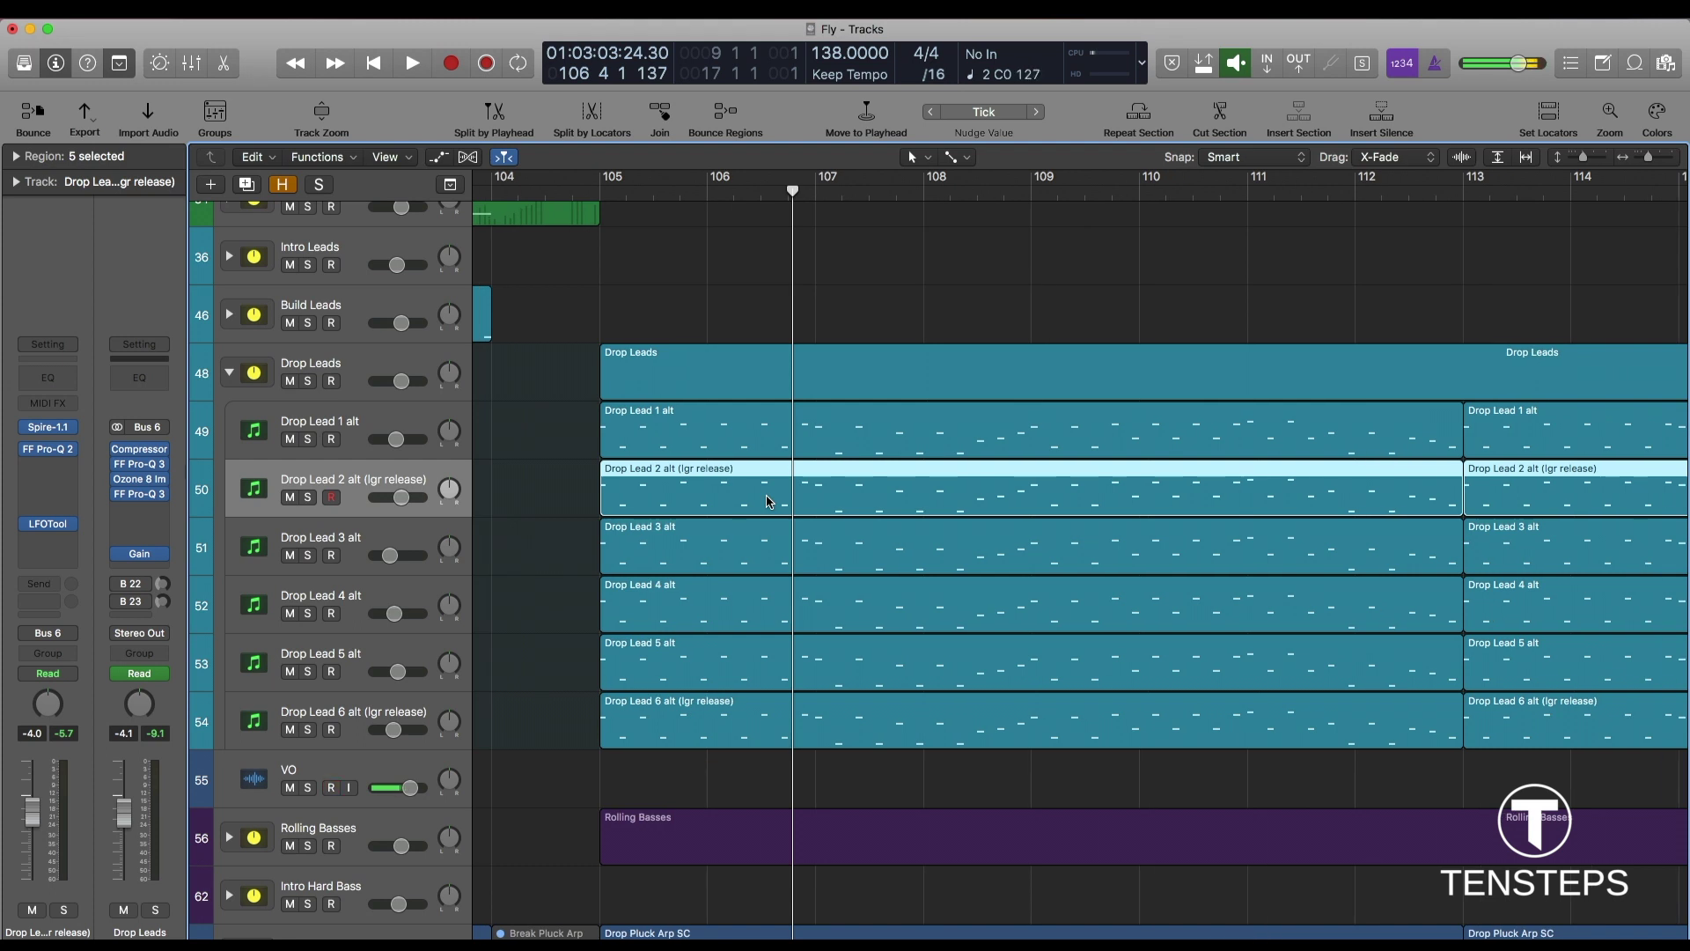
left_click_drag(589, 424, 608, 717)
key("p")
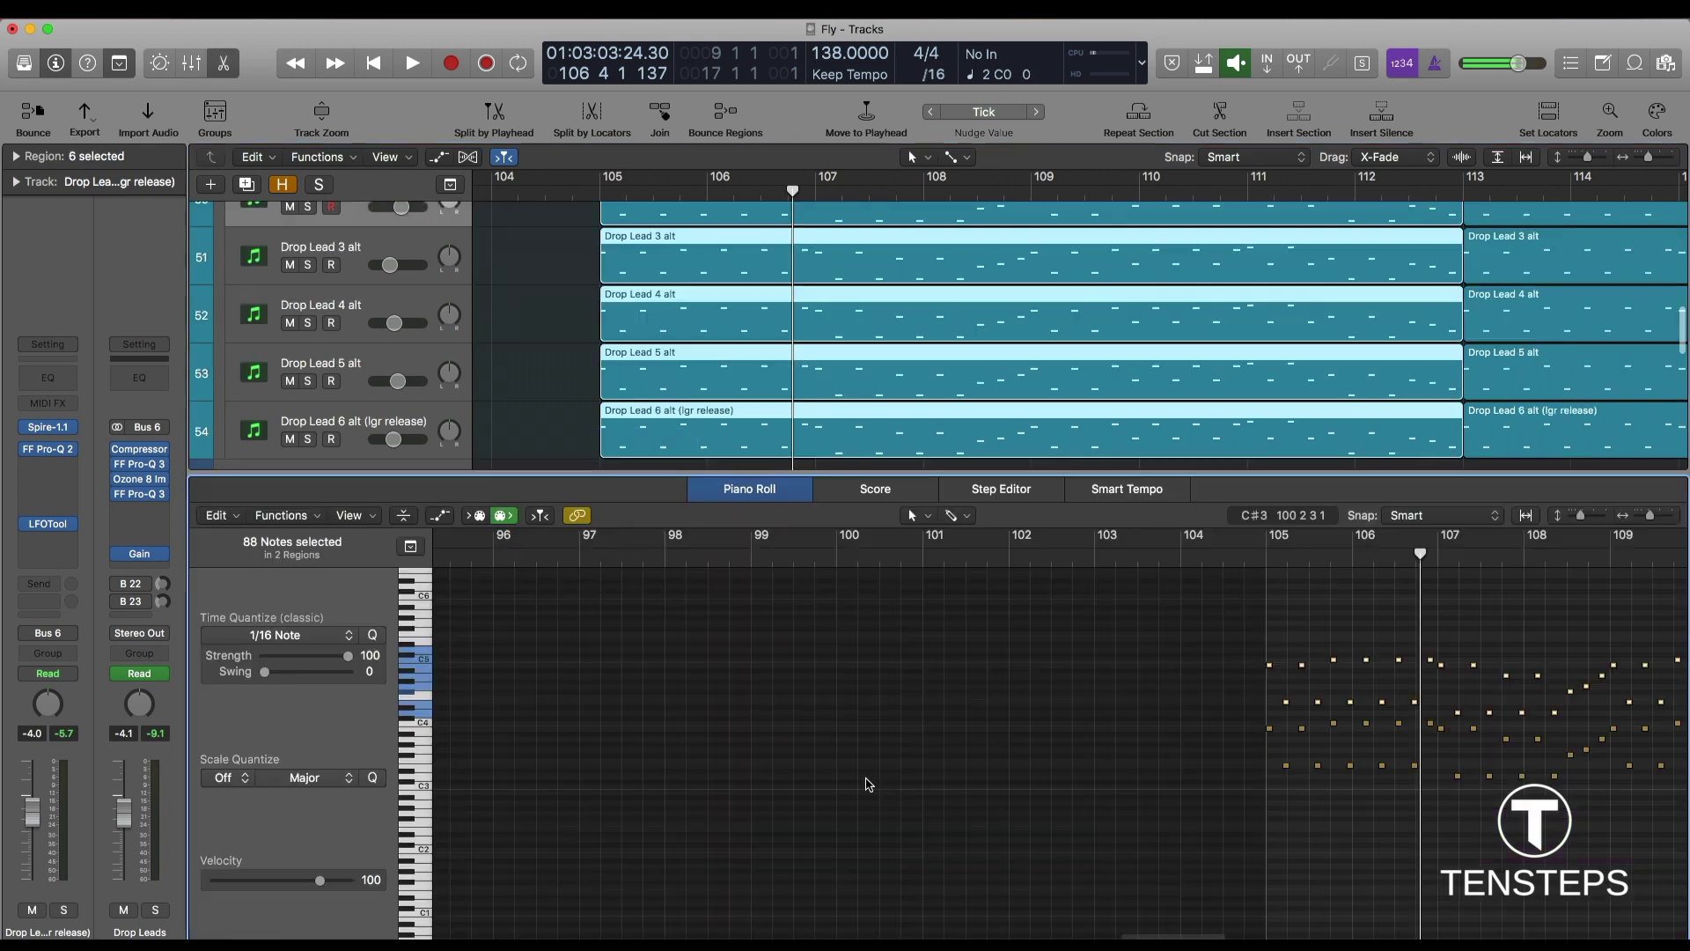
scroll(1047, 704, "up", 6)
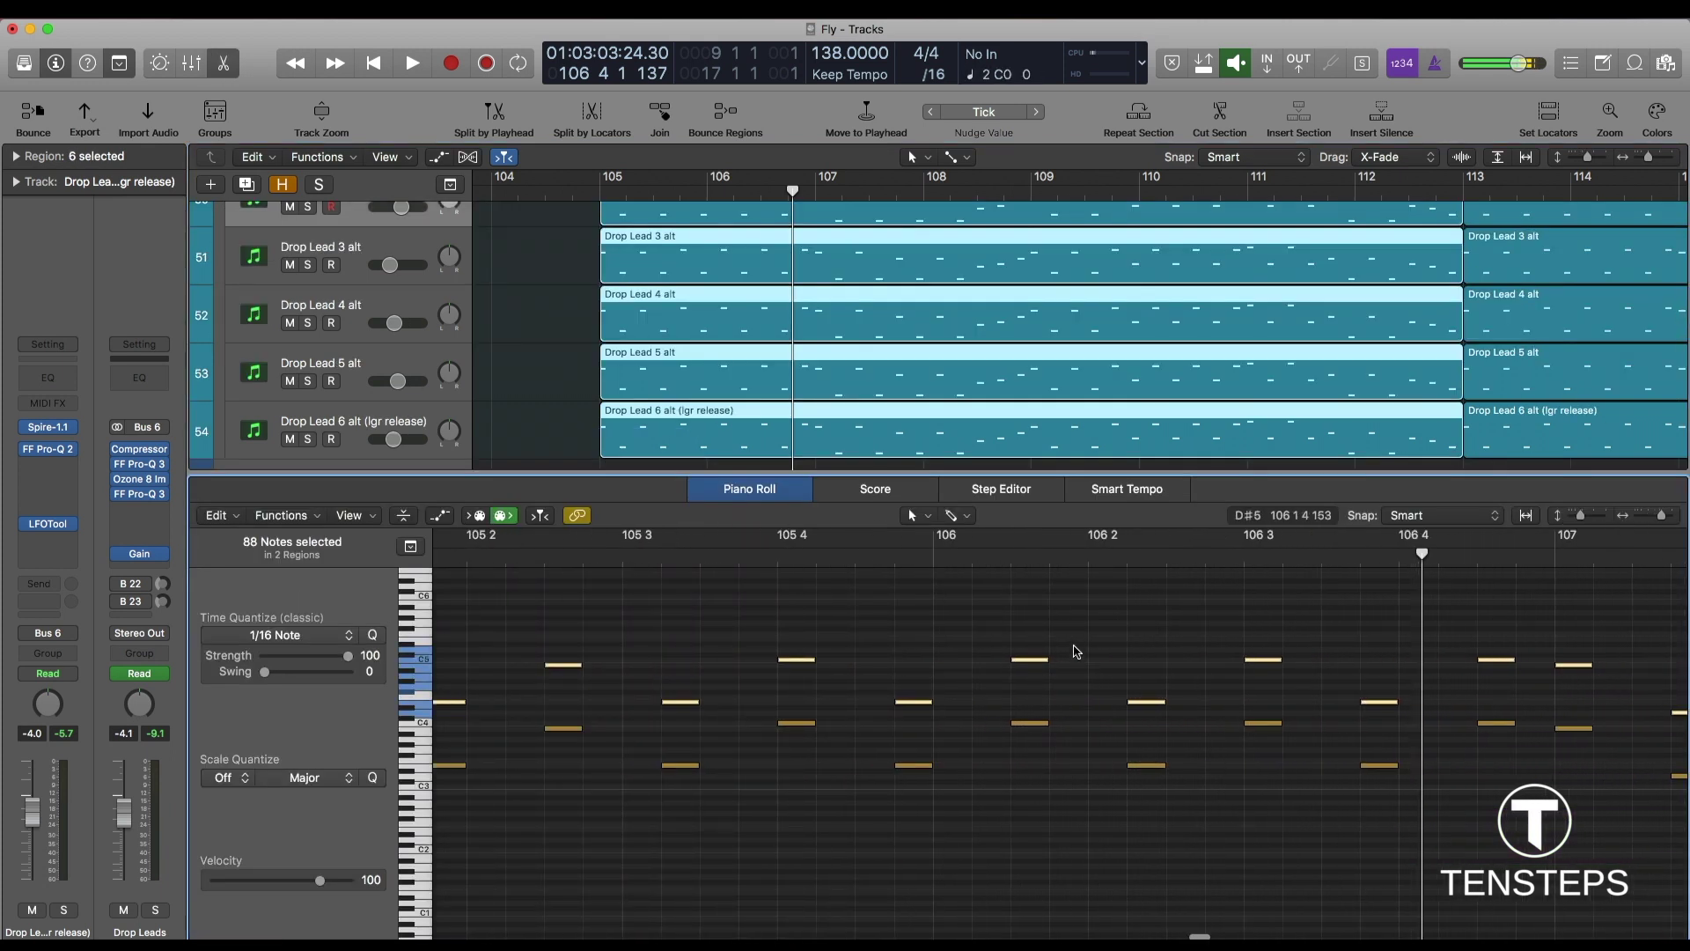
left_click(1095, 704)
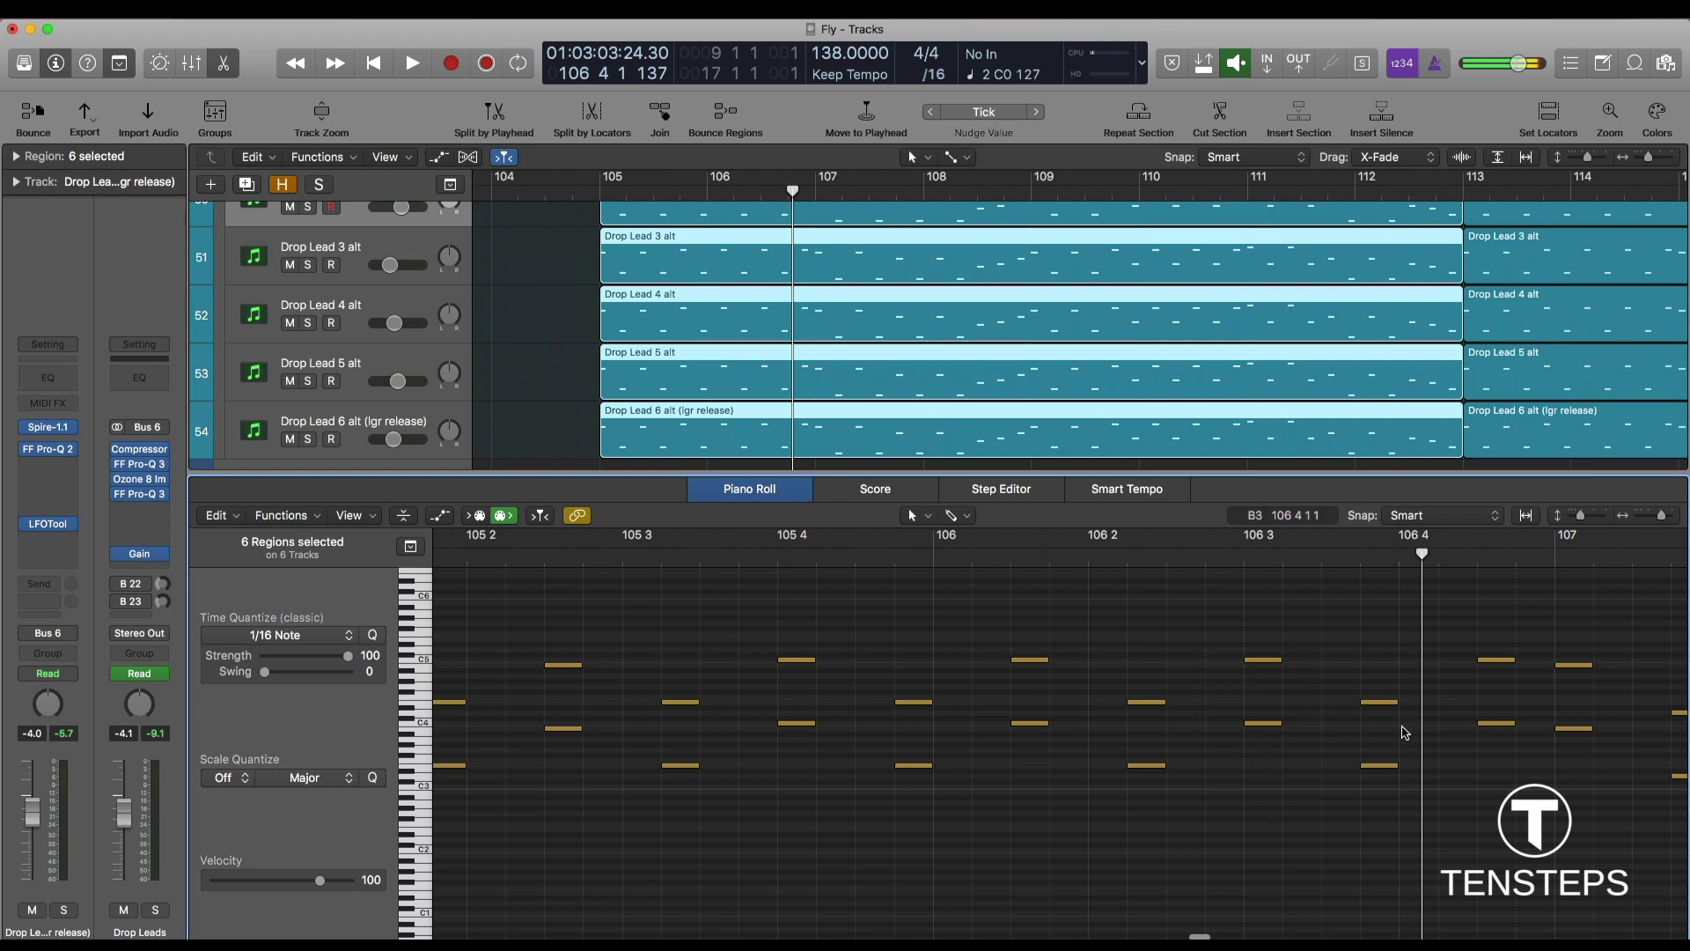
Solo and audition Drop Leads with its Bus 22 and Bus 23 sends active, solo VO as well, and return to bar 105.
key("super+Left")
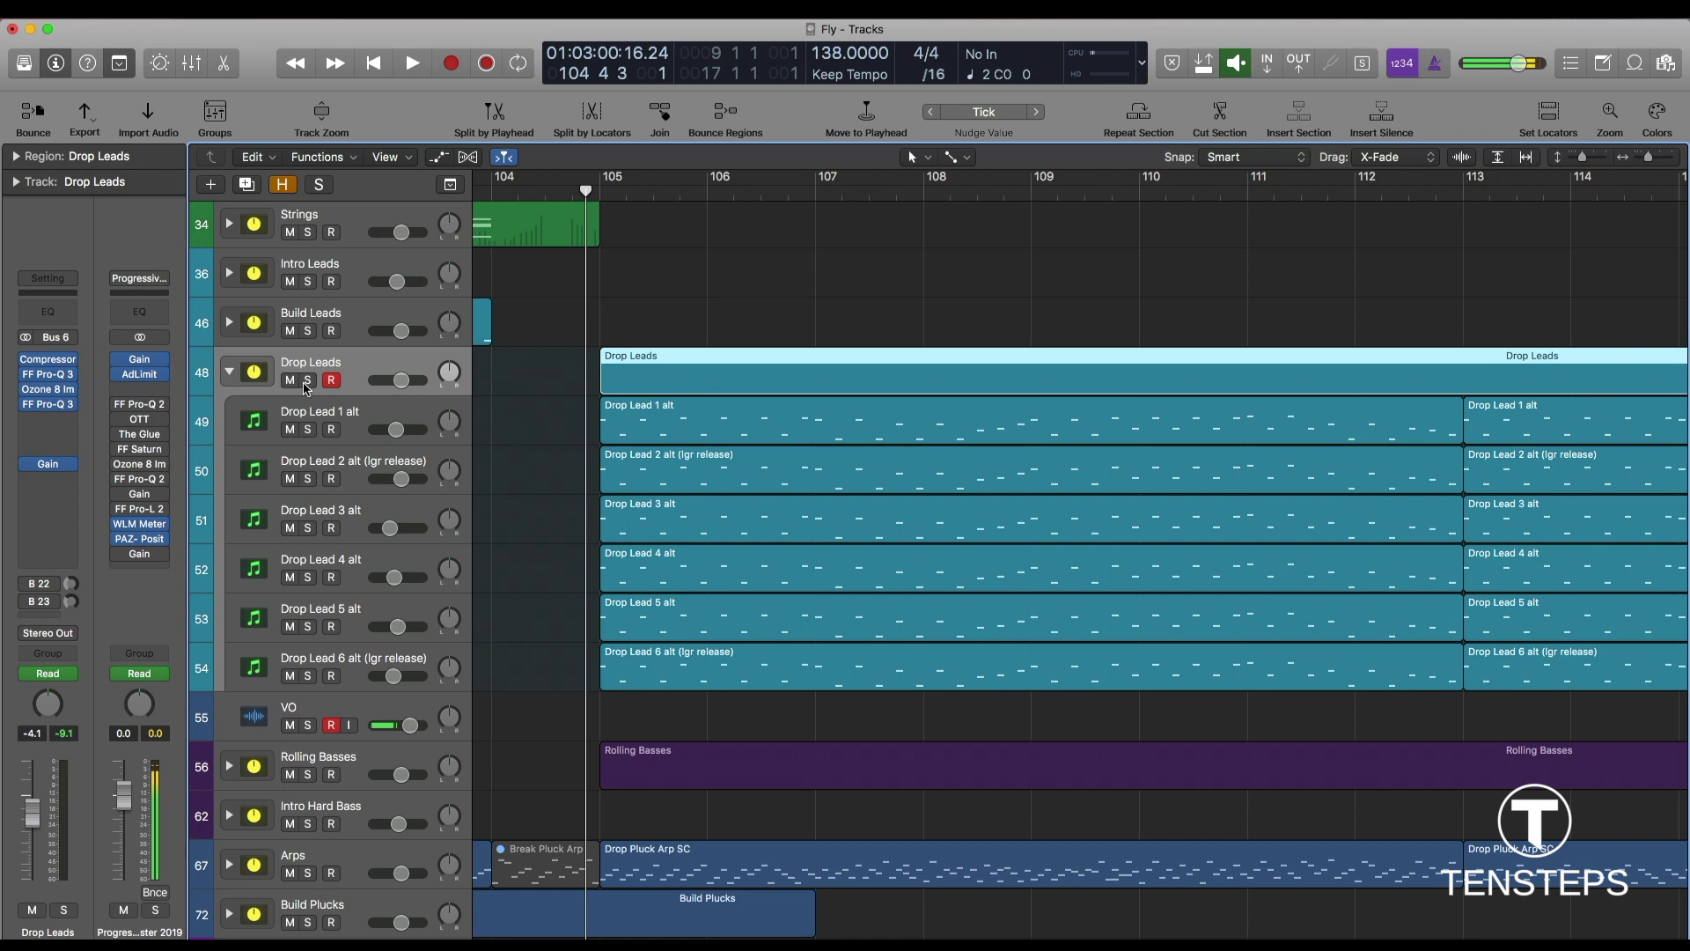
left_click(307, 380)
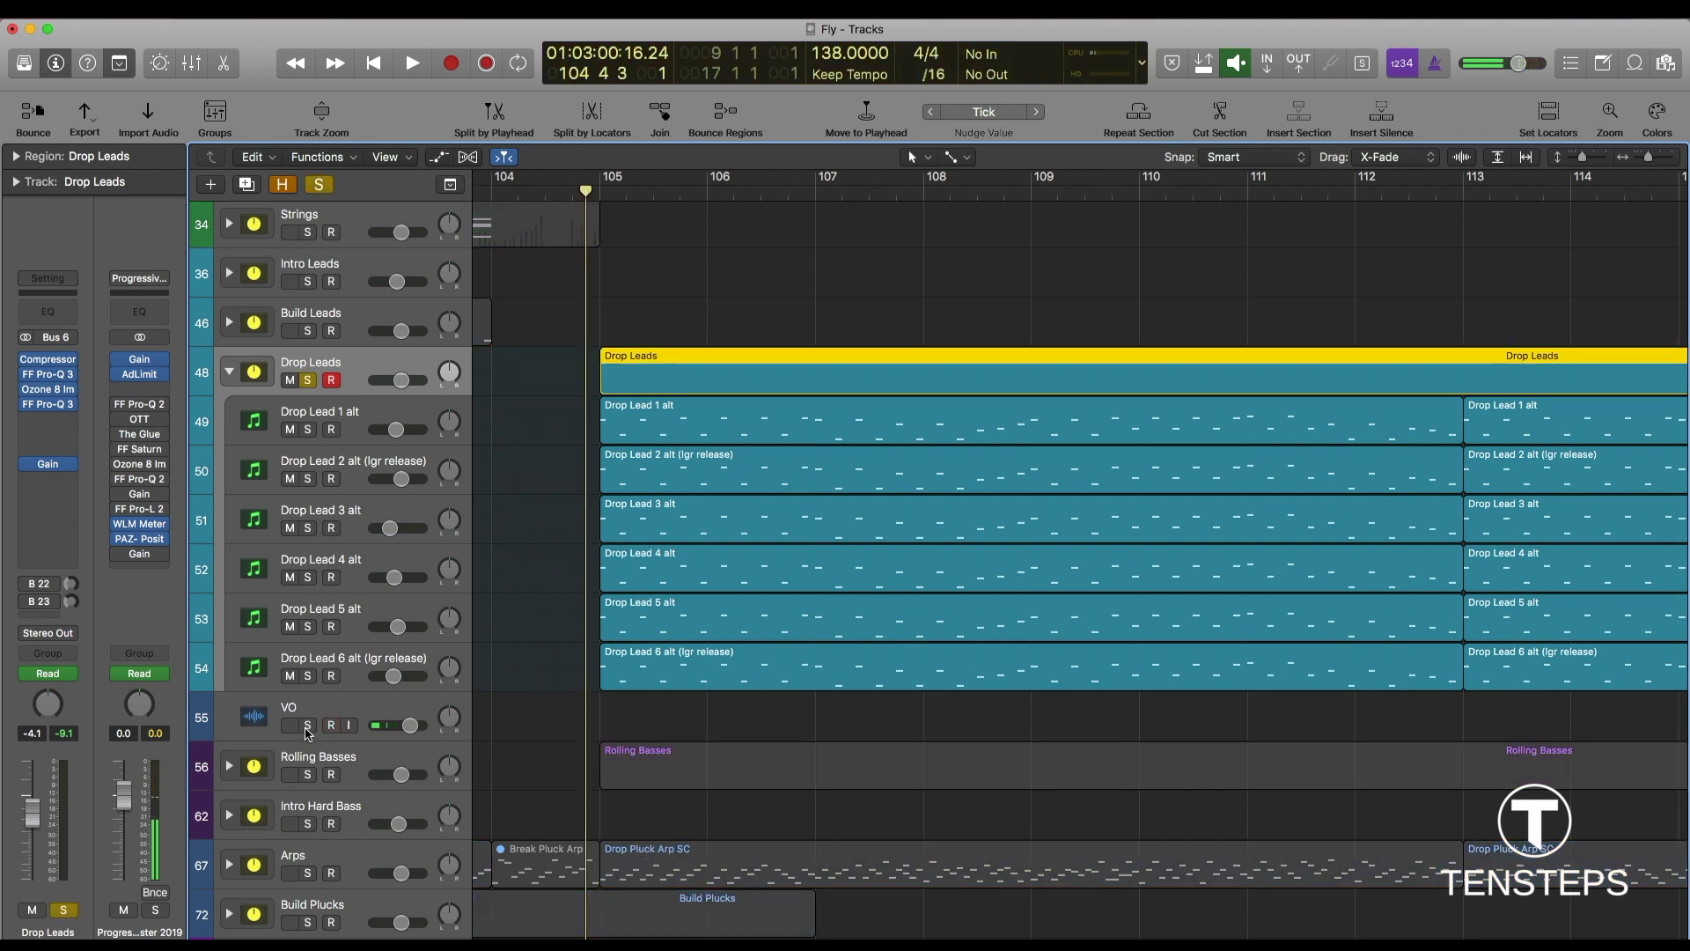
key("space")
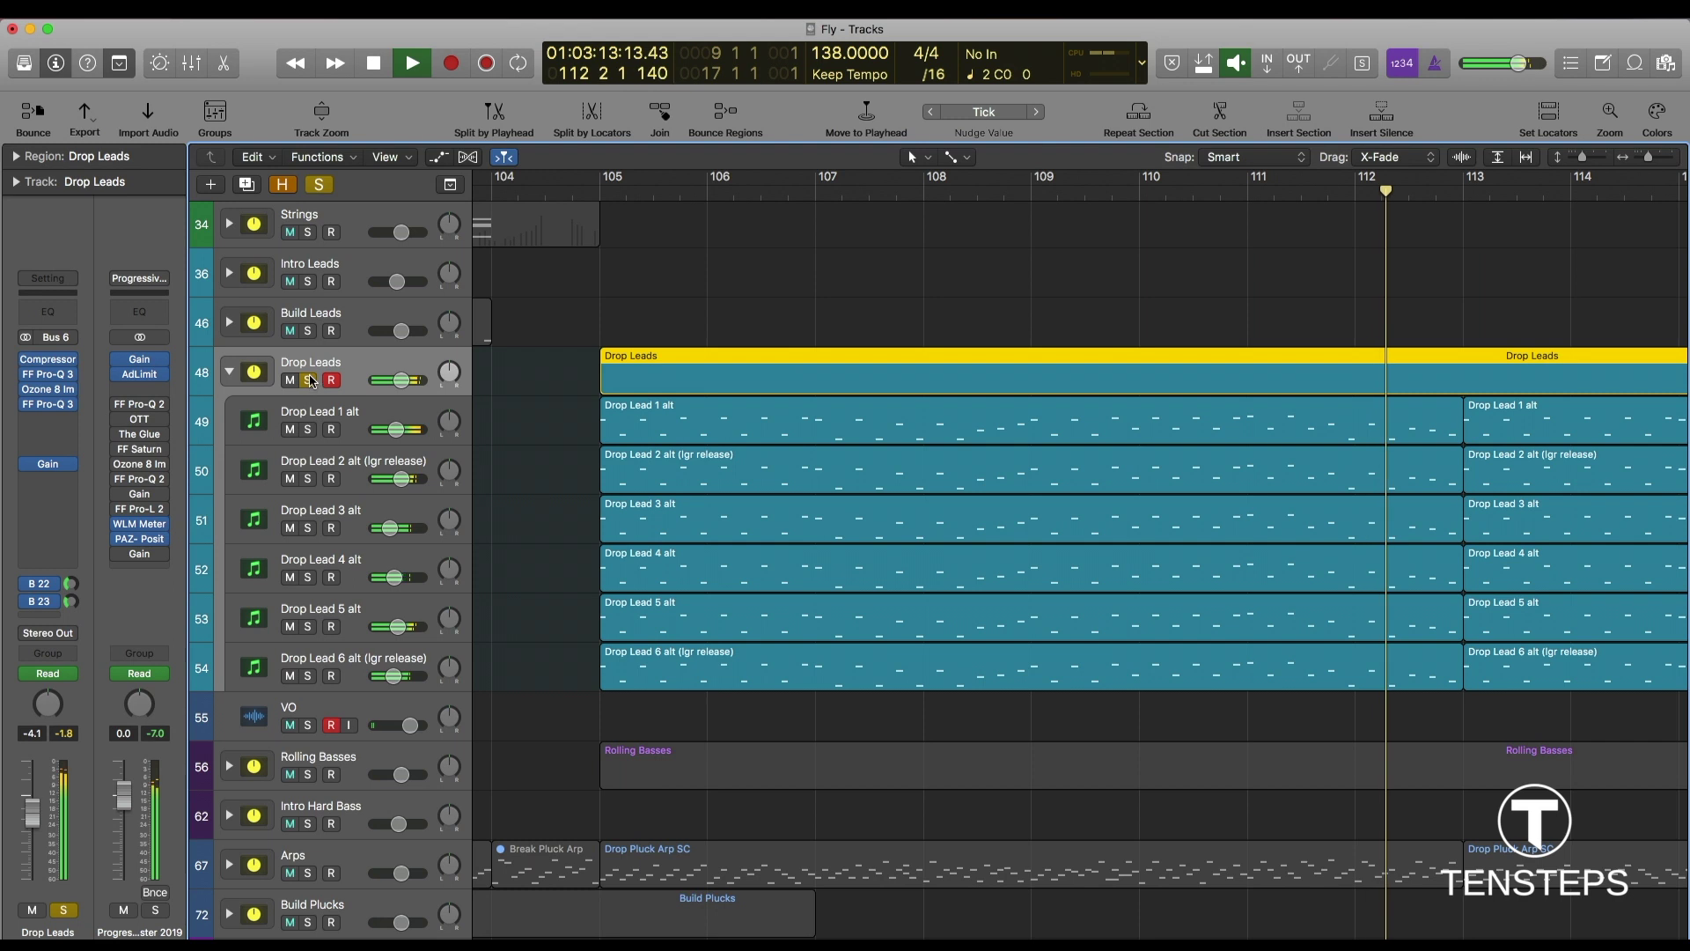
key("space")
left_click(308, 725)
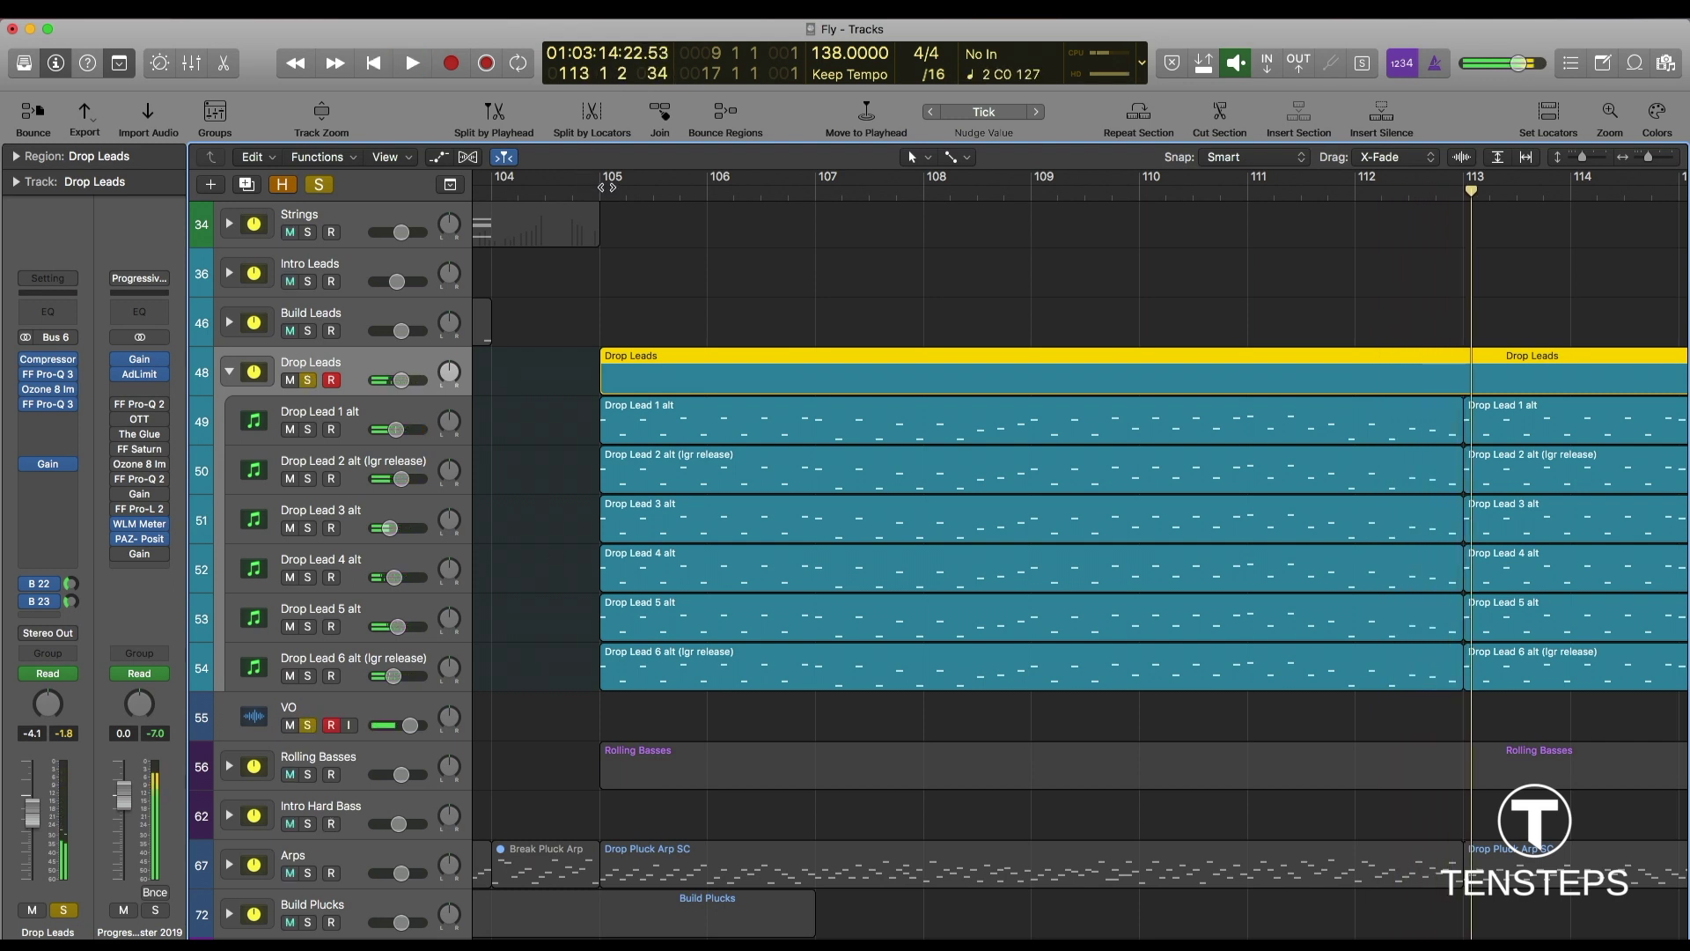
key("Return")
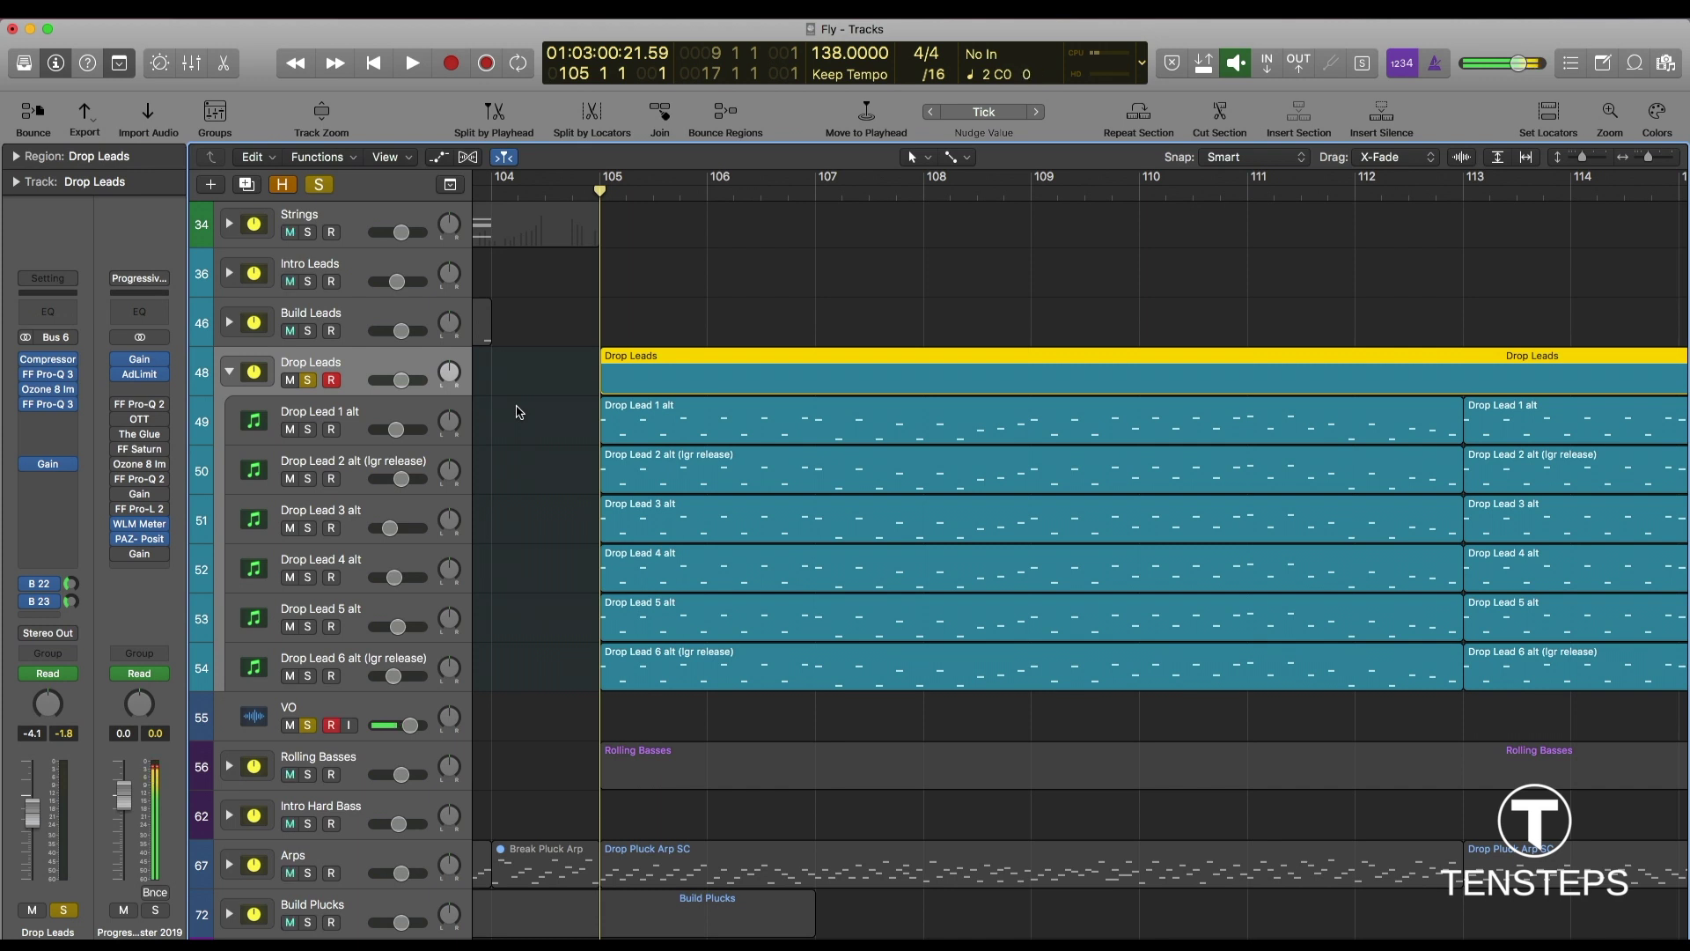
Open the Spire-1.1 instrument on Drop Lead 1 alt to examine its patch and oscillator settings.
left_click(304, 417)
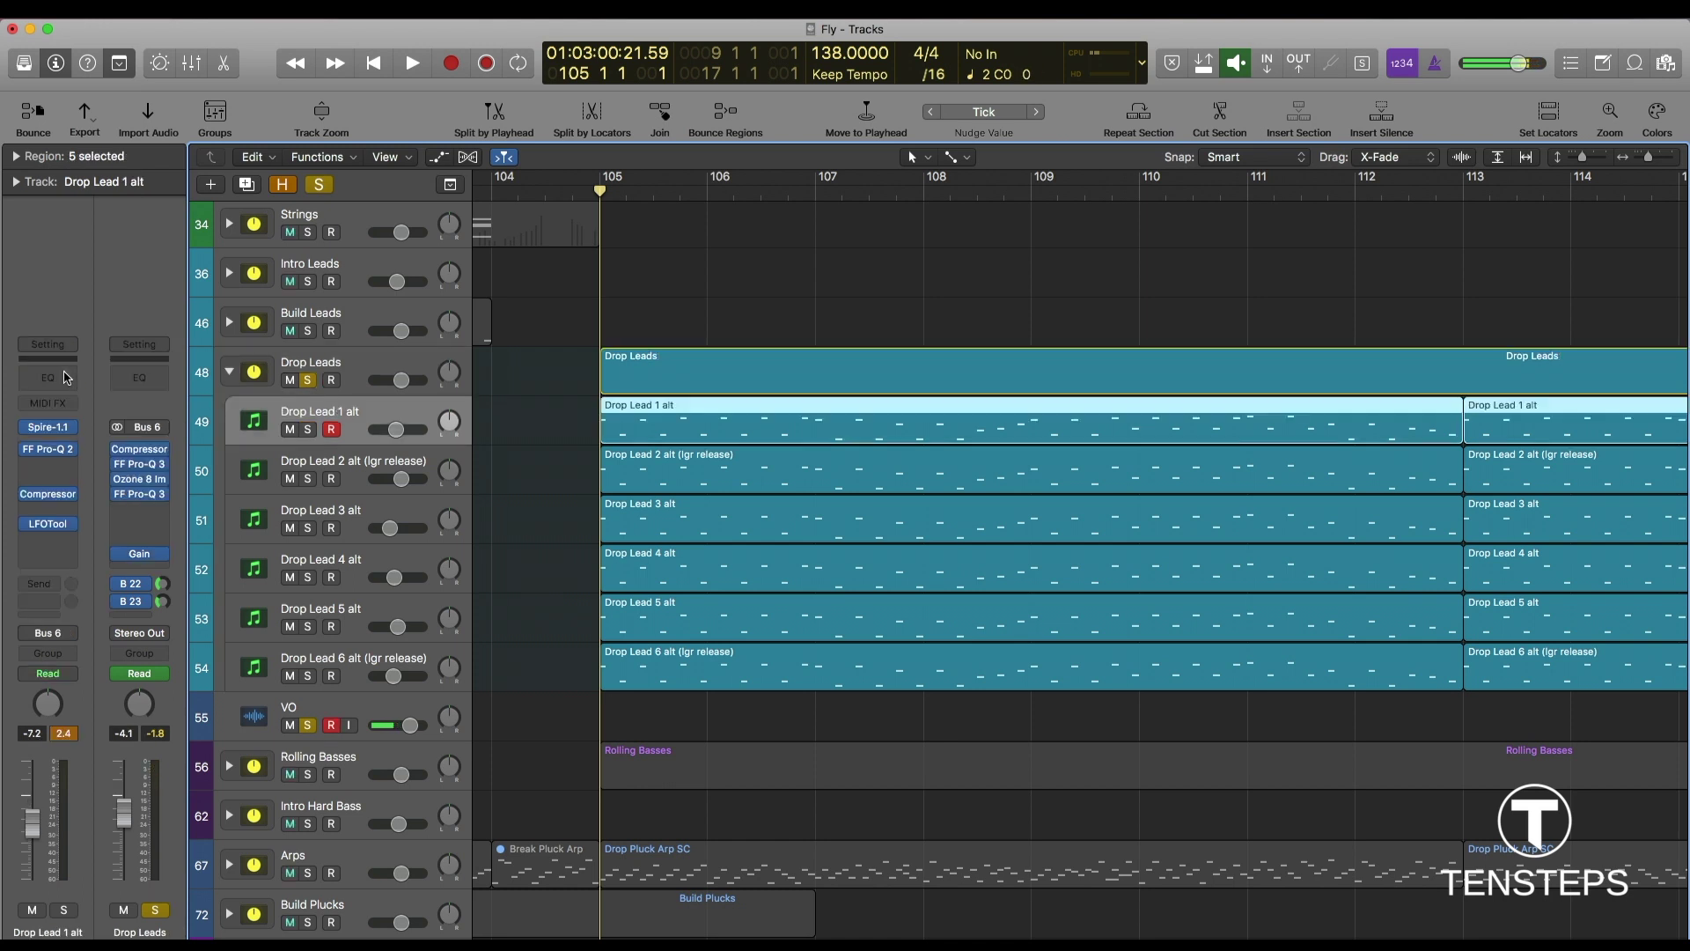
left_click(48, 429)
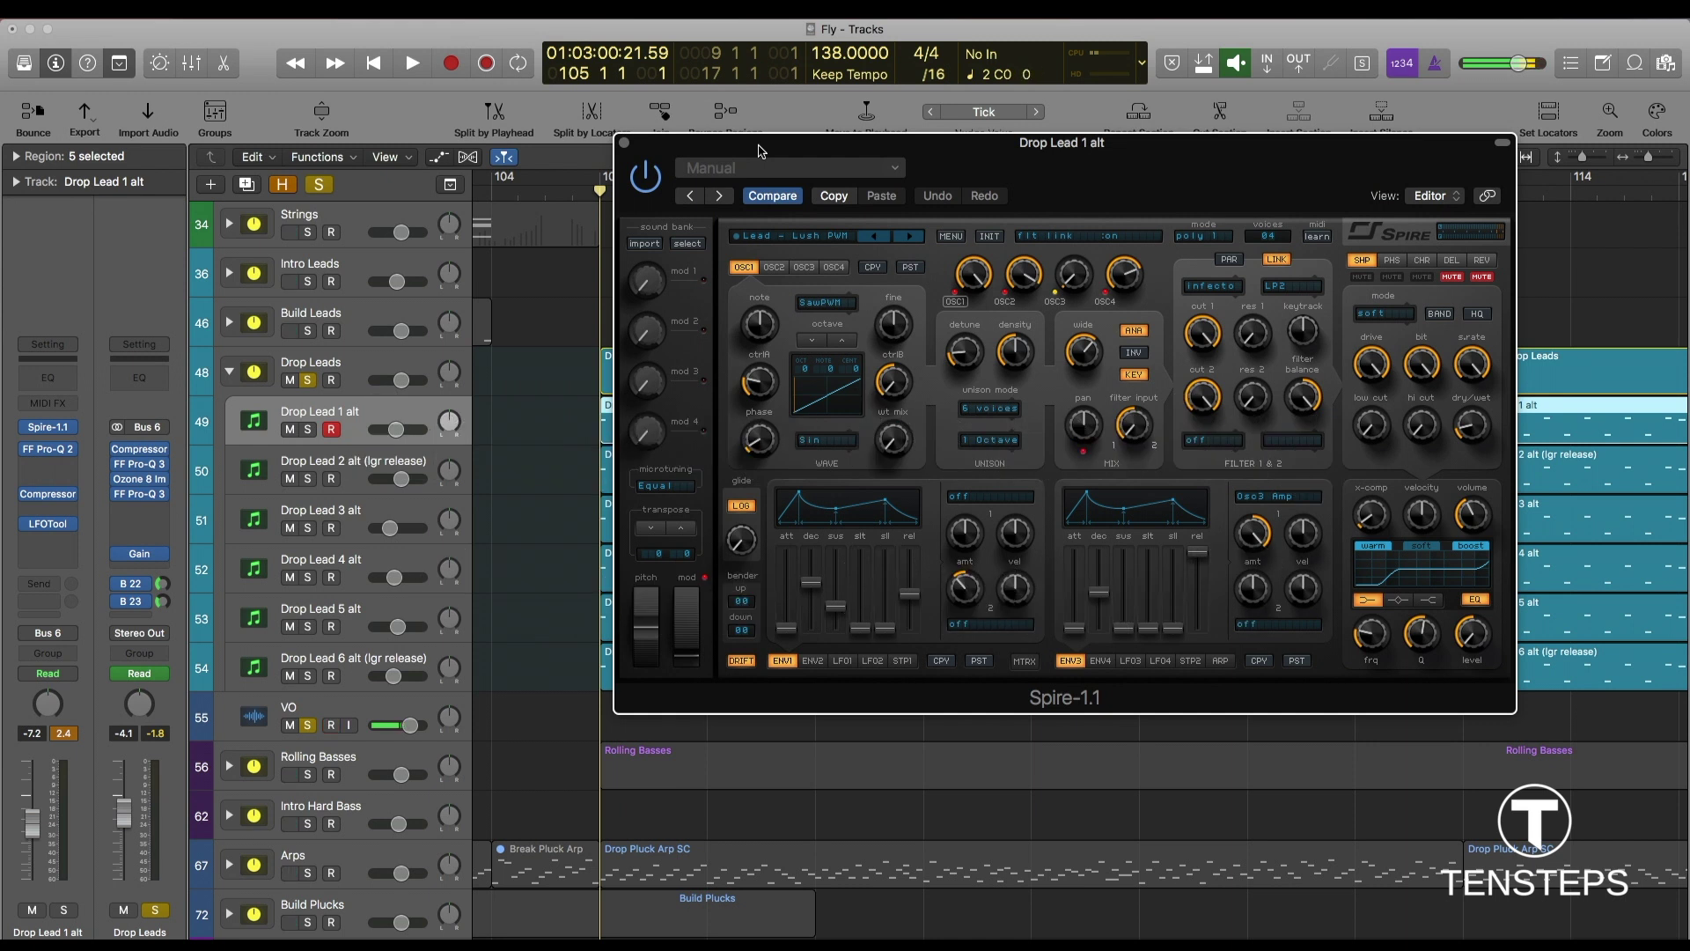
Insert a stereo SerumFX on the Drop Lead Verb channel to examine its effects rack, and remove it from the channel.
left_click(389, 372)
left_click(38, 583)
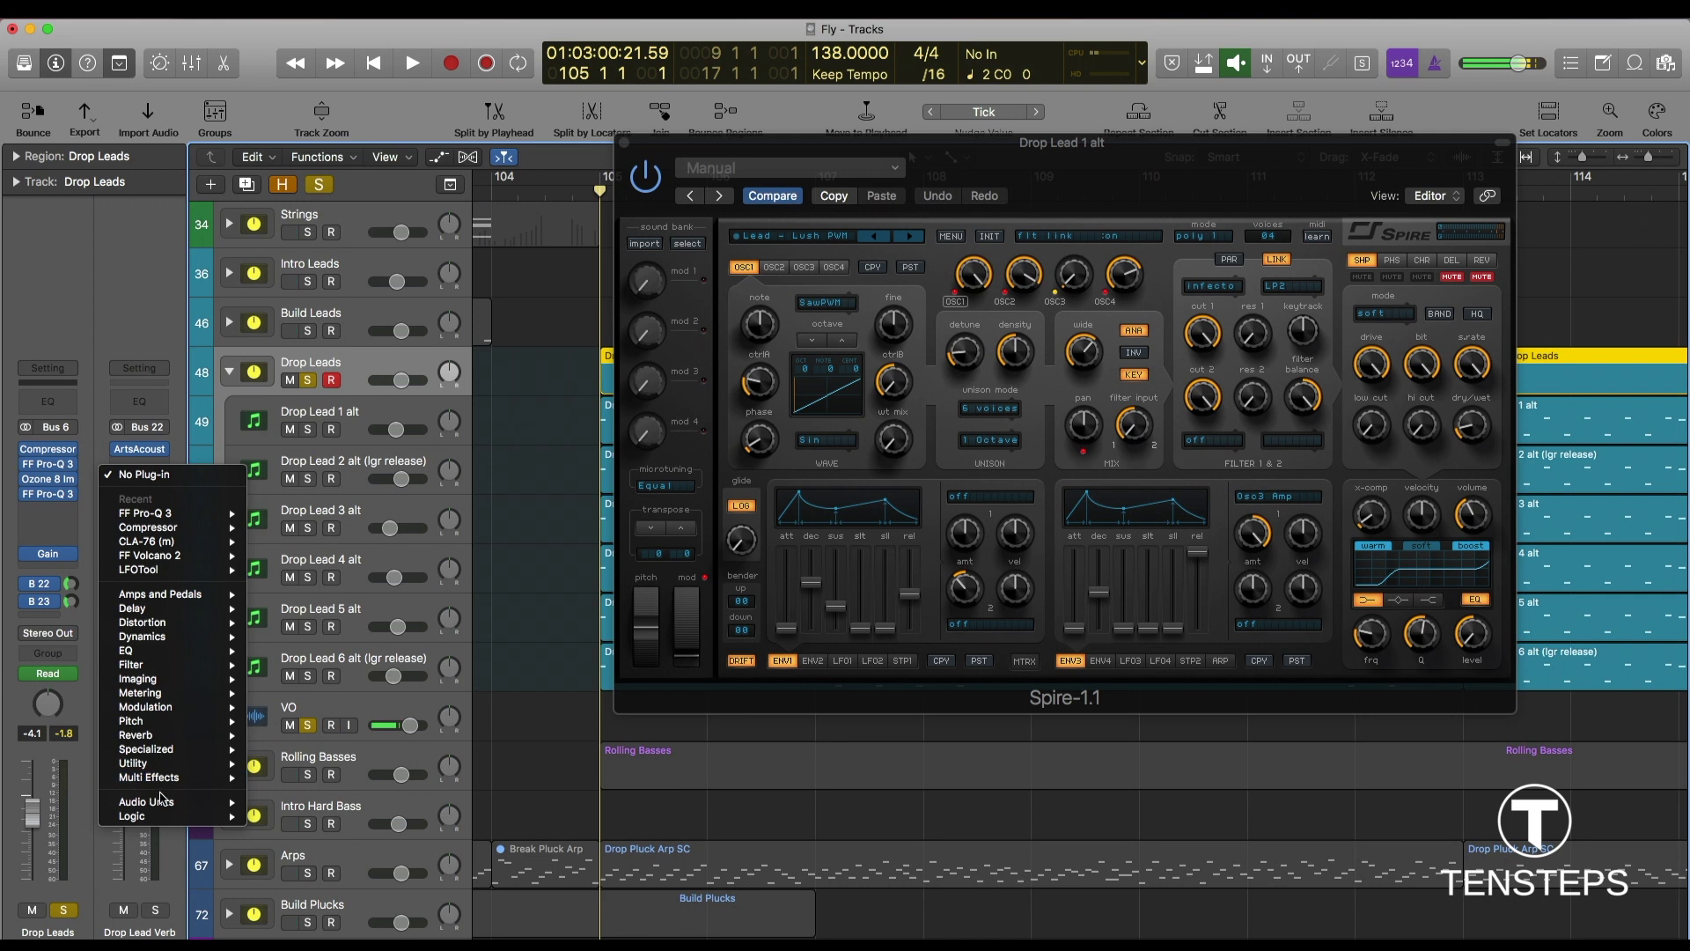
mouse_move(158, 802)
mouse_move(318, 919)
mouse_move(475, 930)
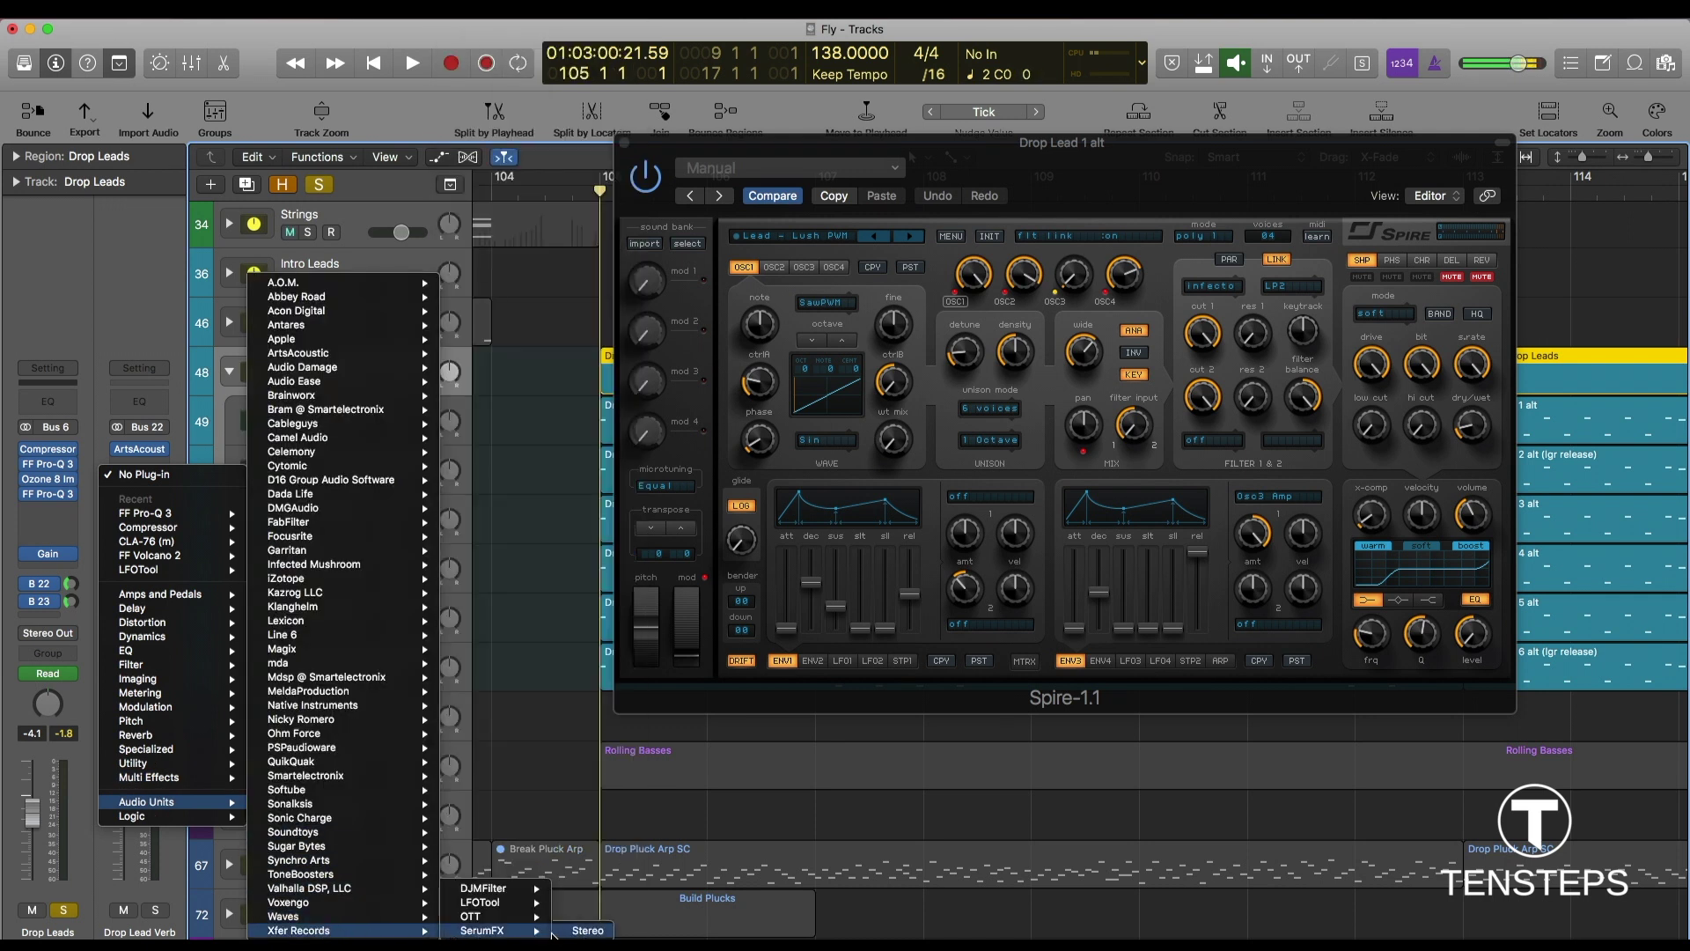
left_click(554, 933)
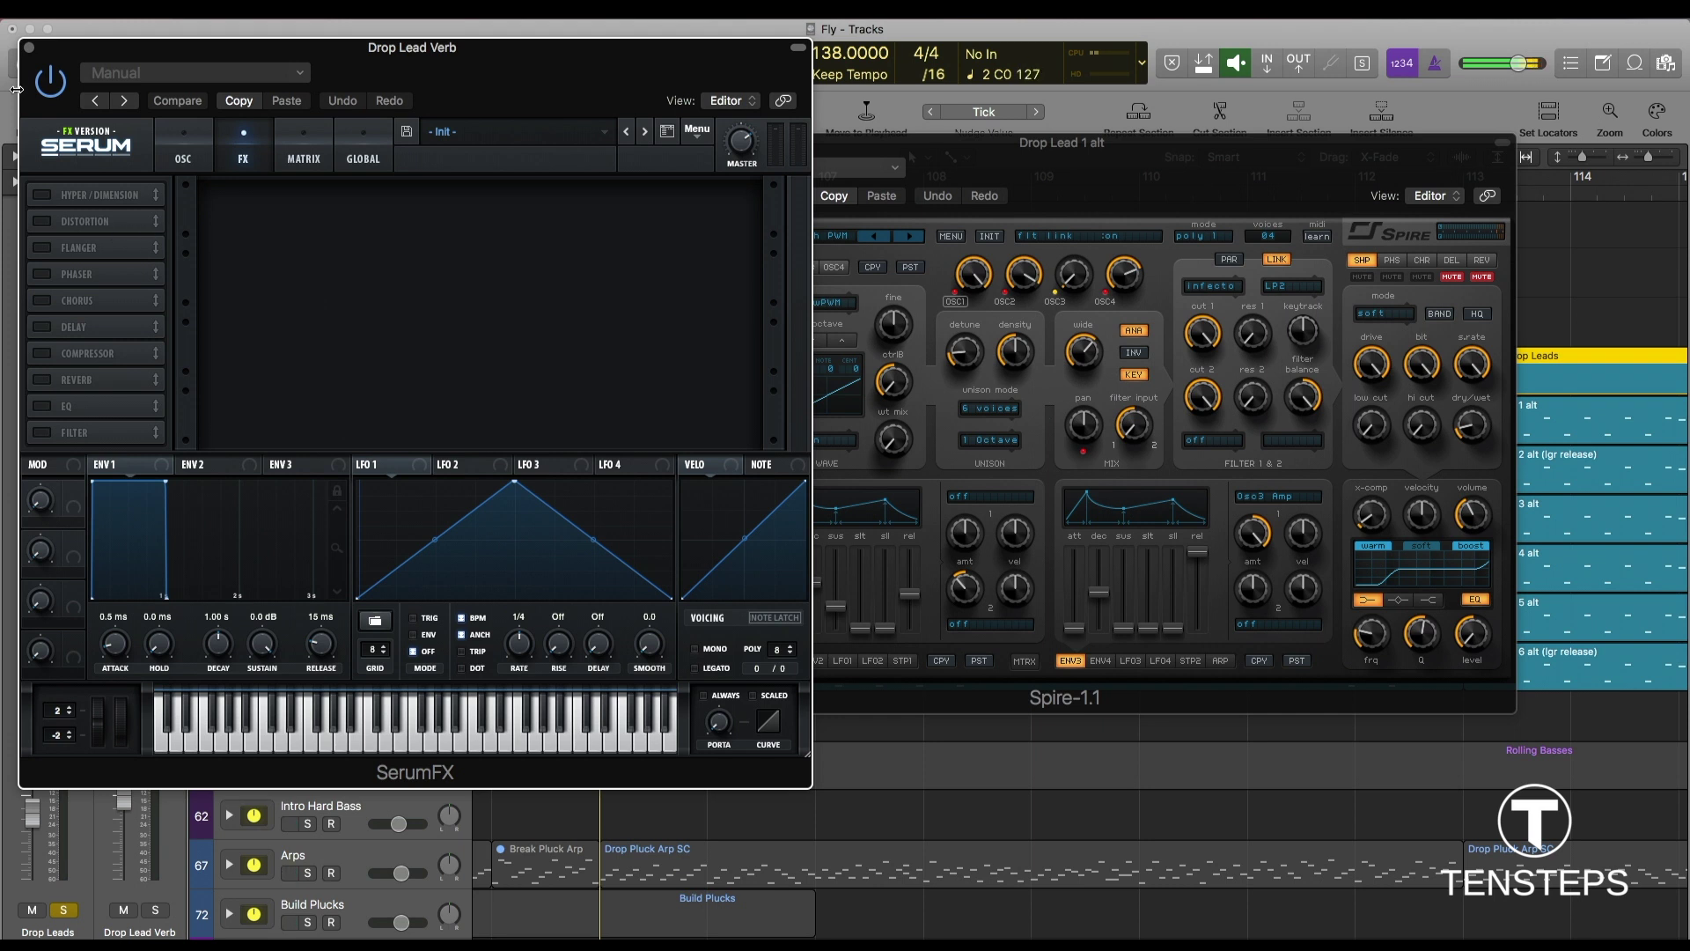
left_click(28, 47)
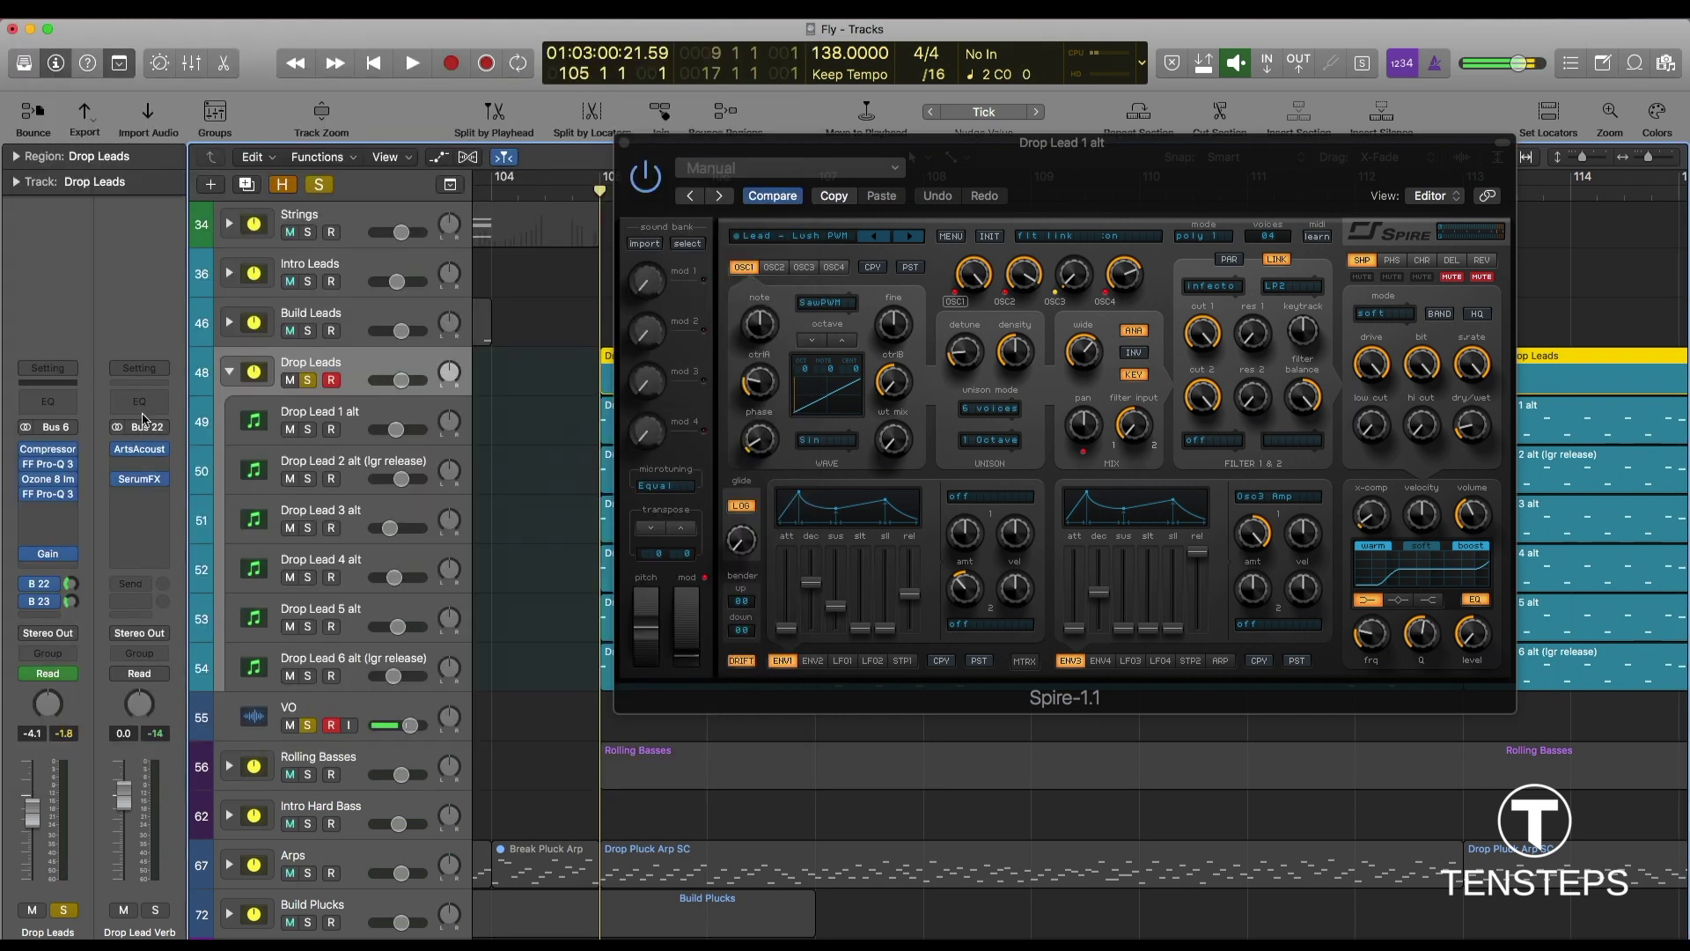
left_click(157, 502)
left_click(156, 506)
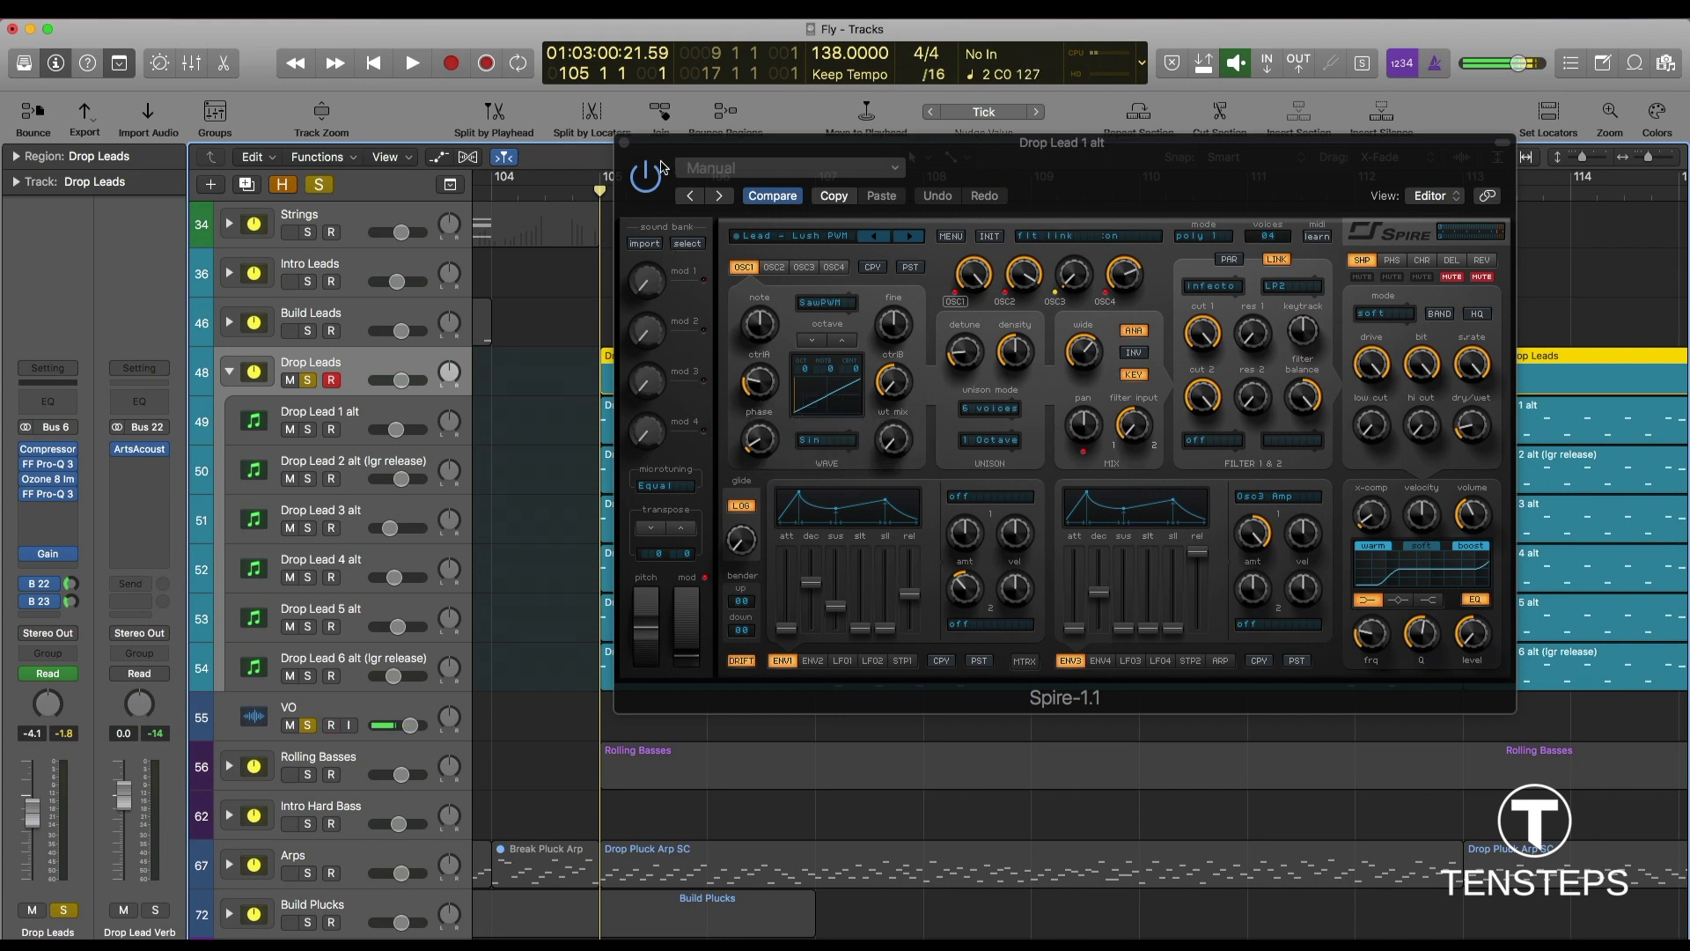
Close the Spire-1.1 window and step through Drop Lead 1 alt to Drop Lead 6 alt to compare their channel strip inserts.
left_click(624, 142)
scroll(516, 388, "down", 1)
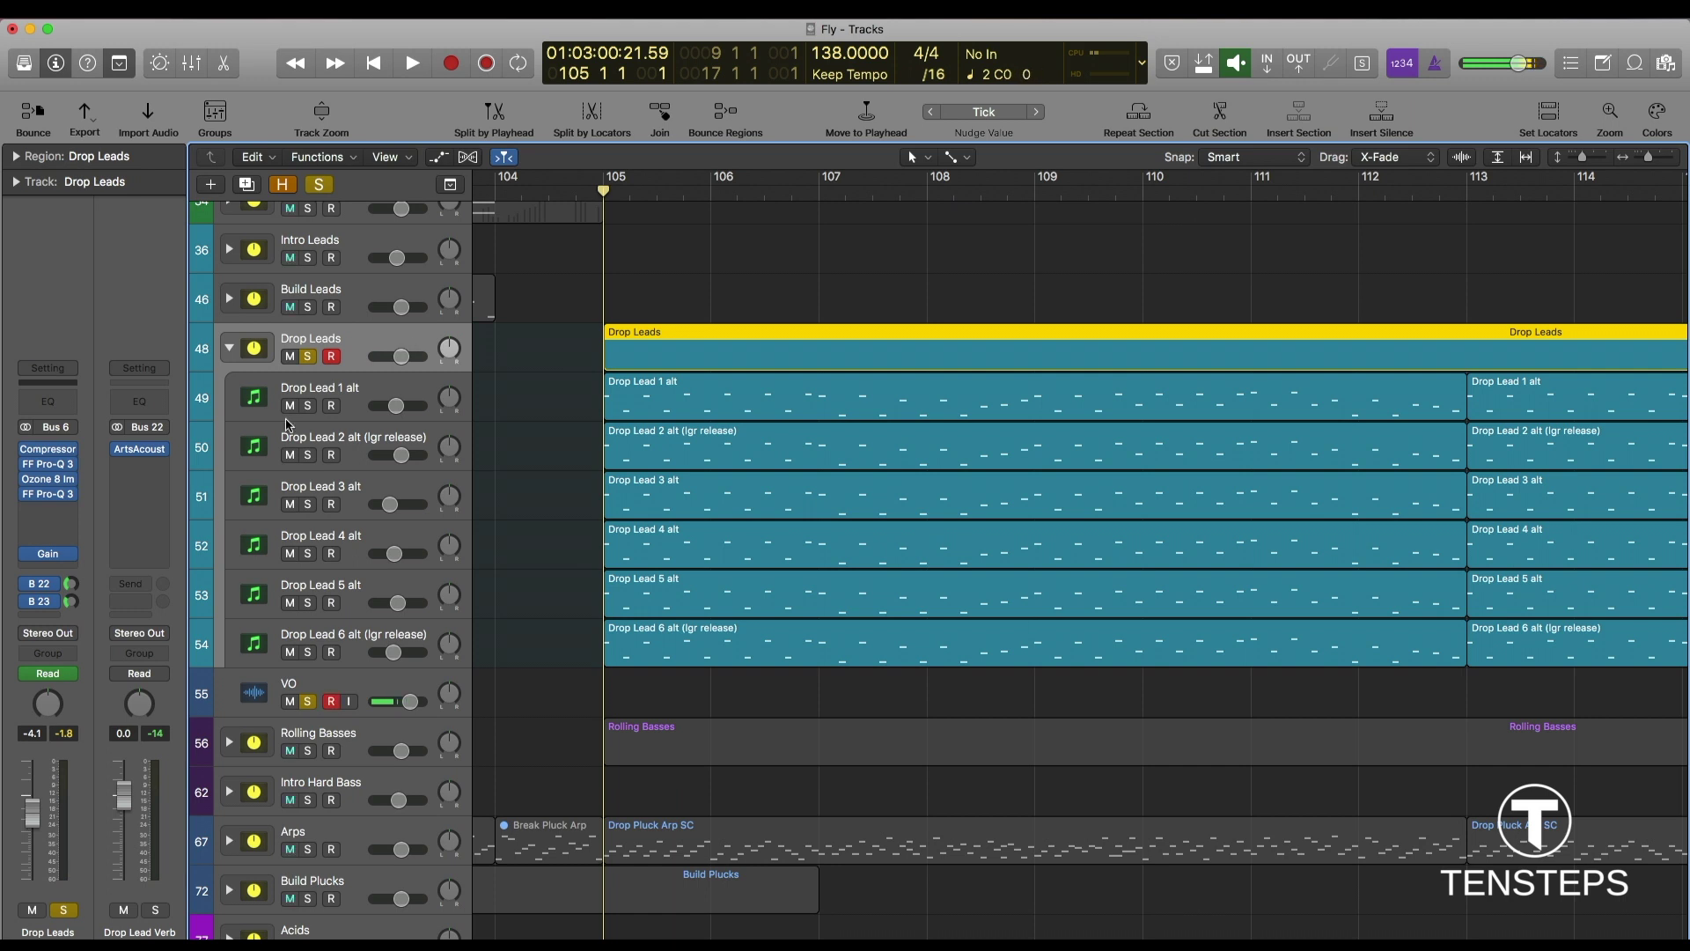
left_click(361, 394)
left_click(356, 453)
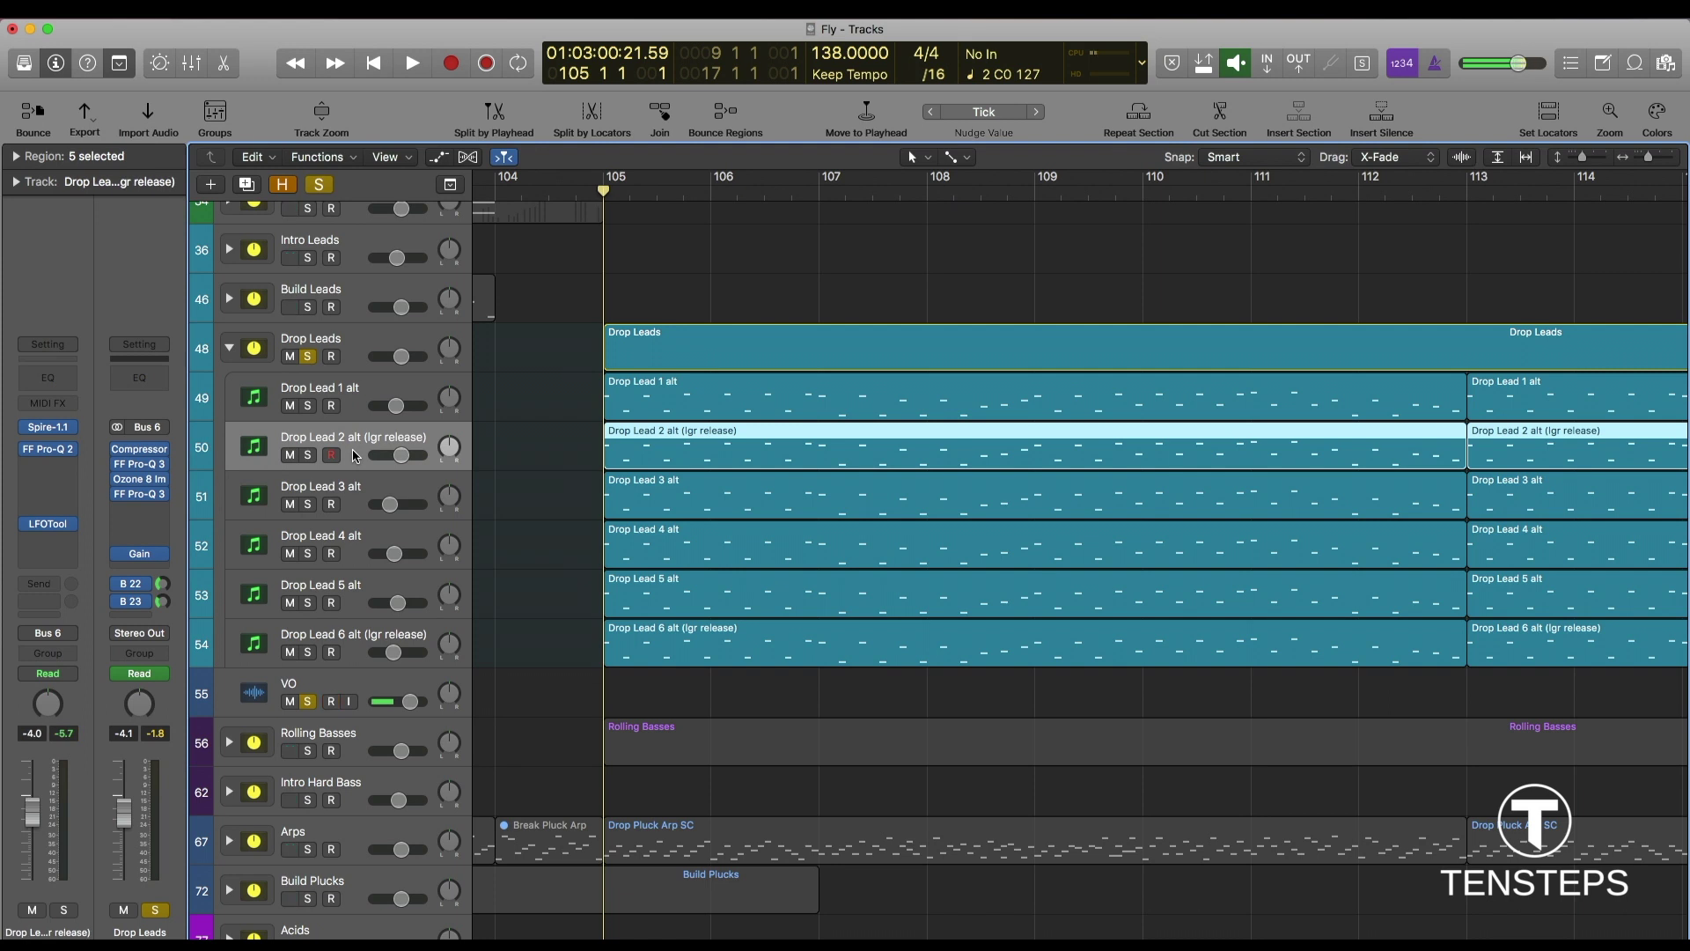
key("Down")
key("Down")
key("Down")
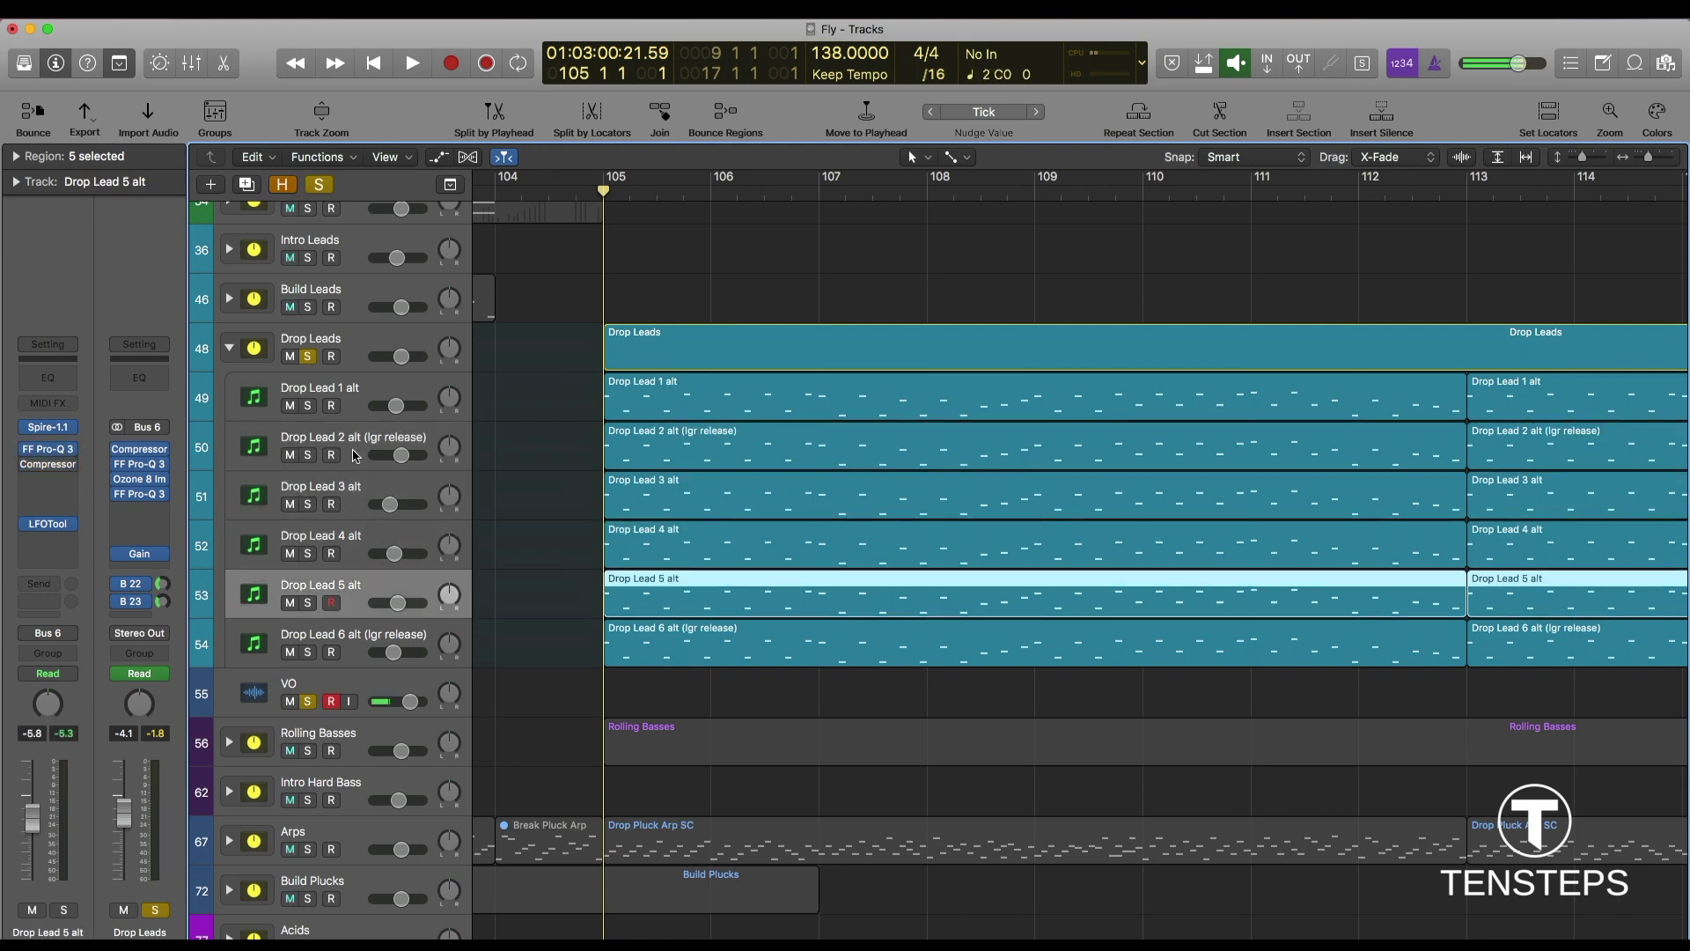
key("Down")
key("Up")
key("Up")
key("Up")
key("Up")
key("Up")
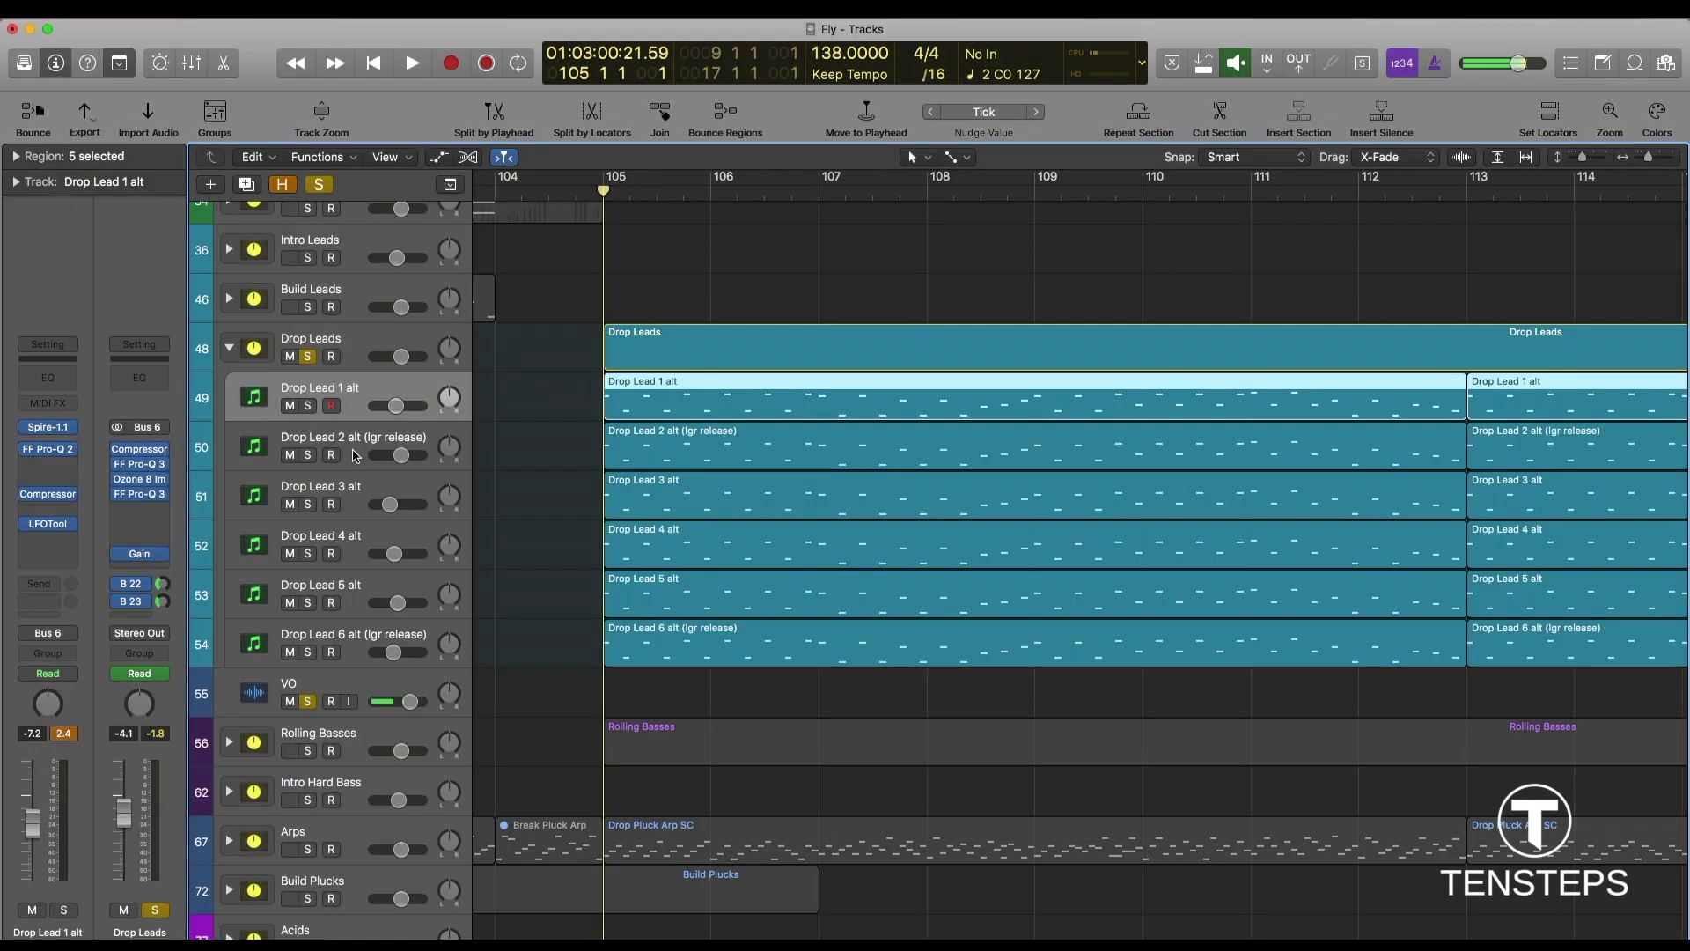
key("Down")
key("Down")
key("Down")
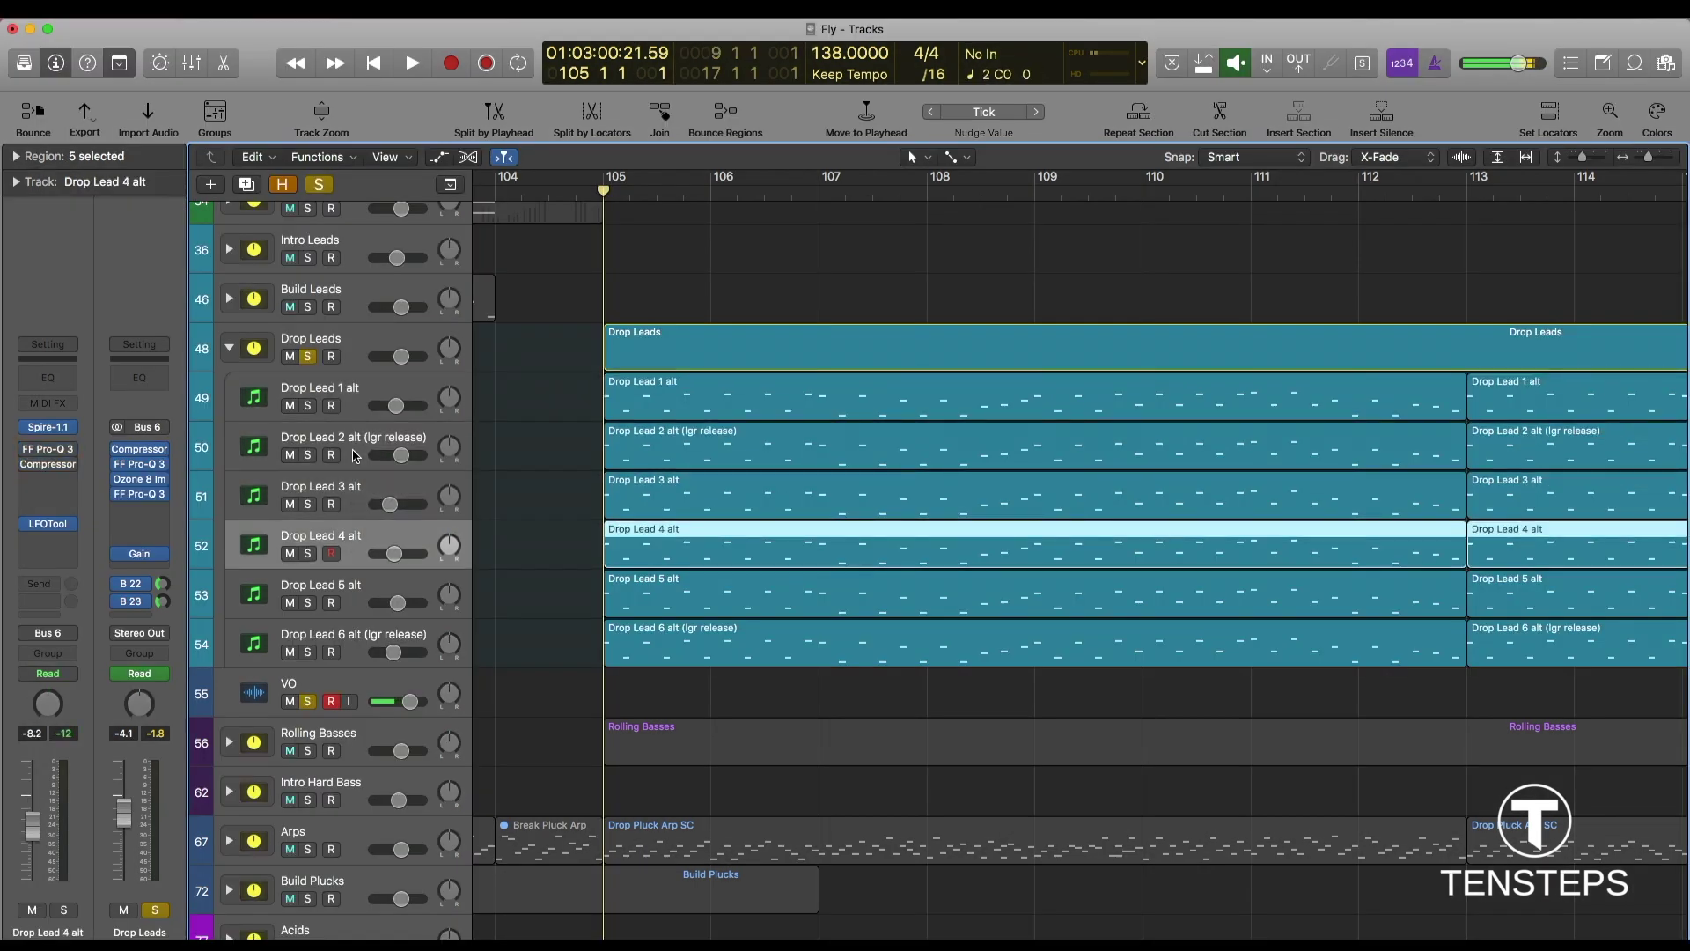
key("Down")
key("Down")
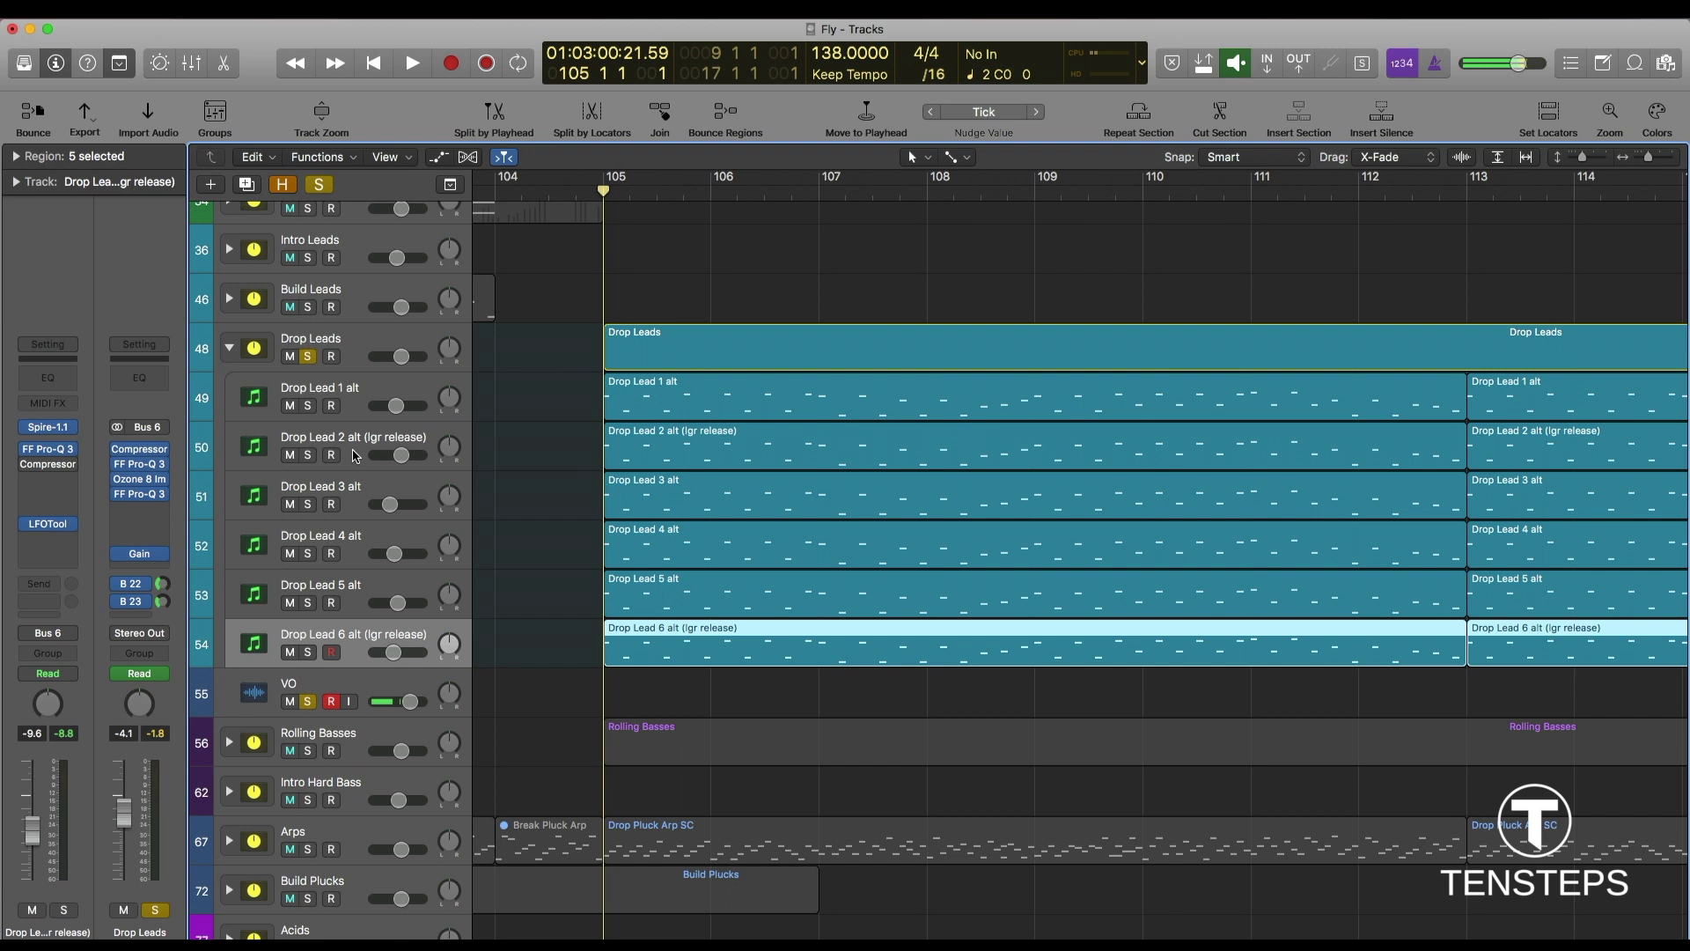
key("Up")
key("Up")
key("Up")
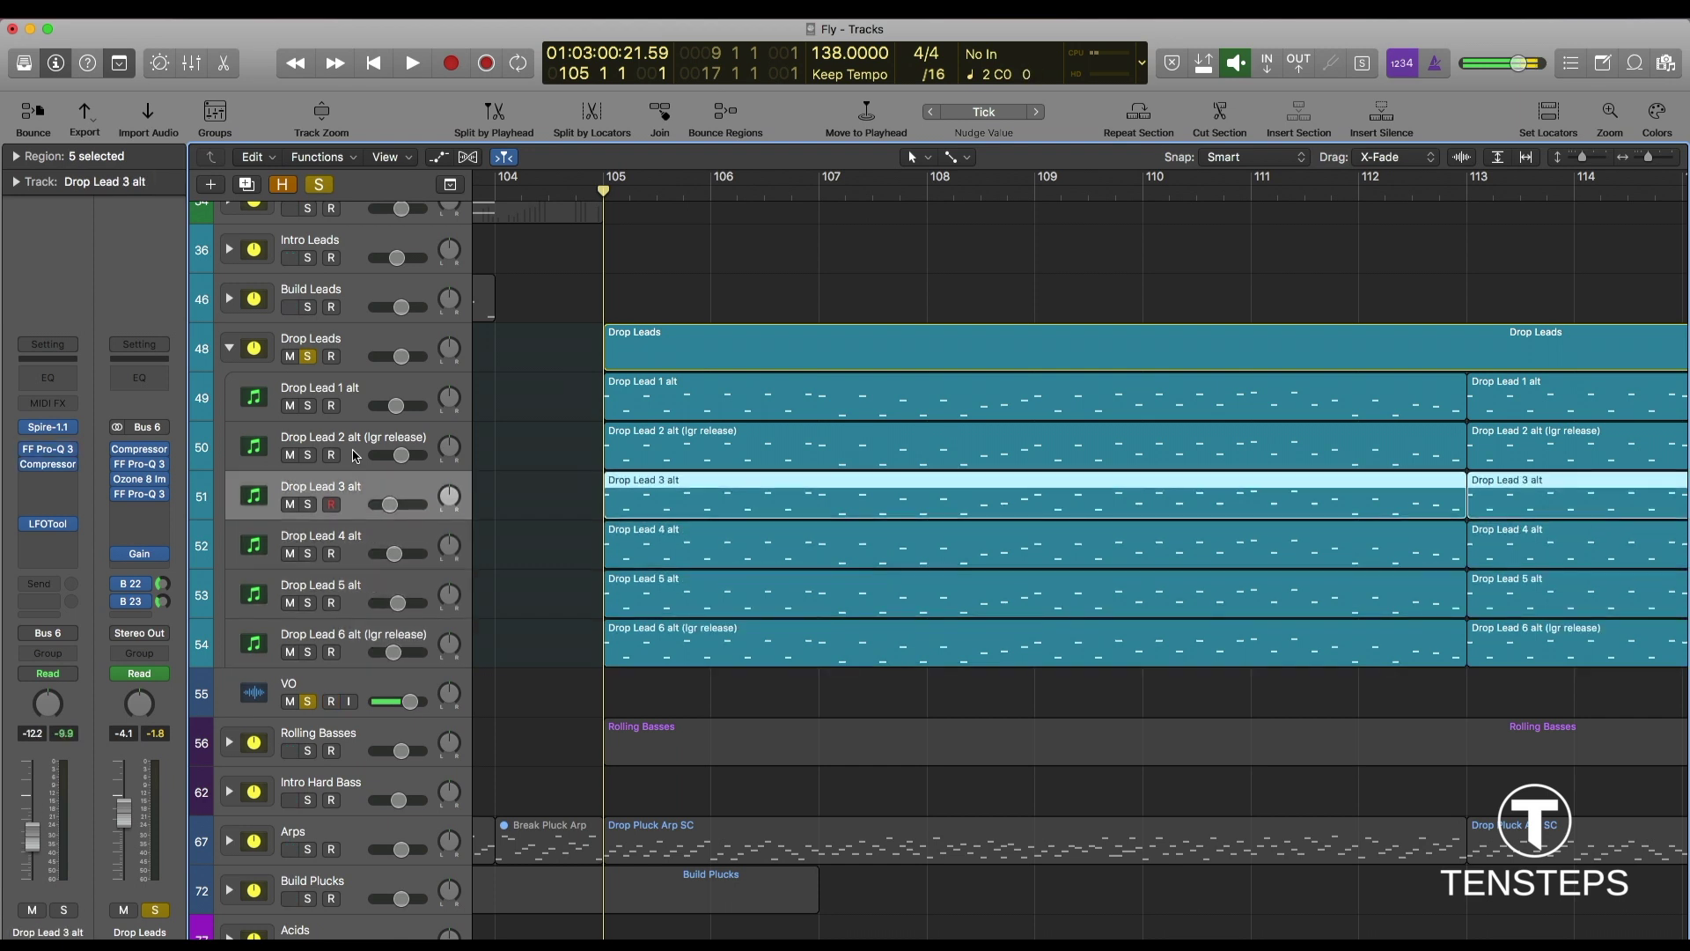
key("Up")
key("Up")
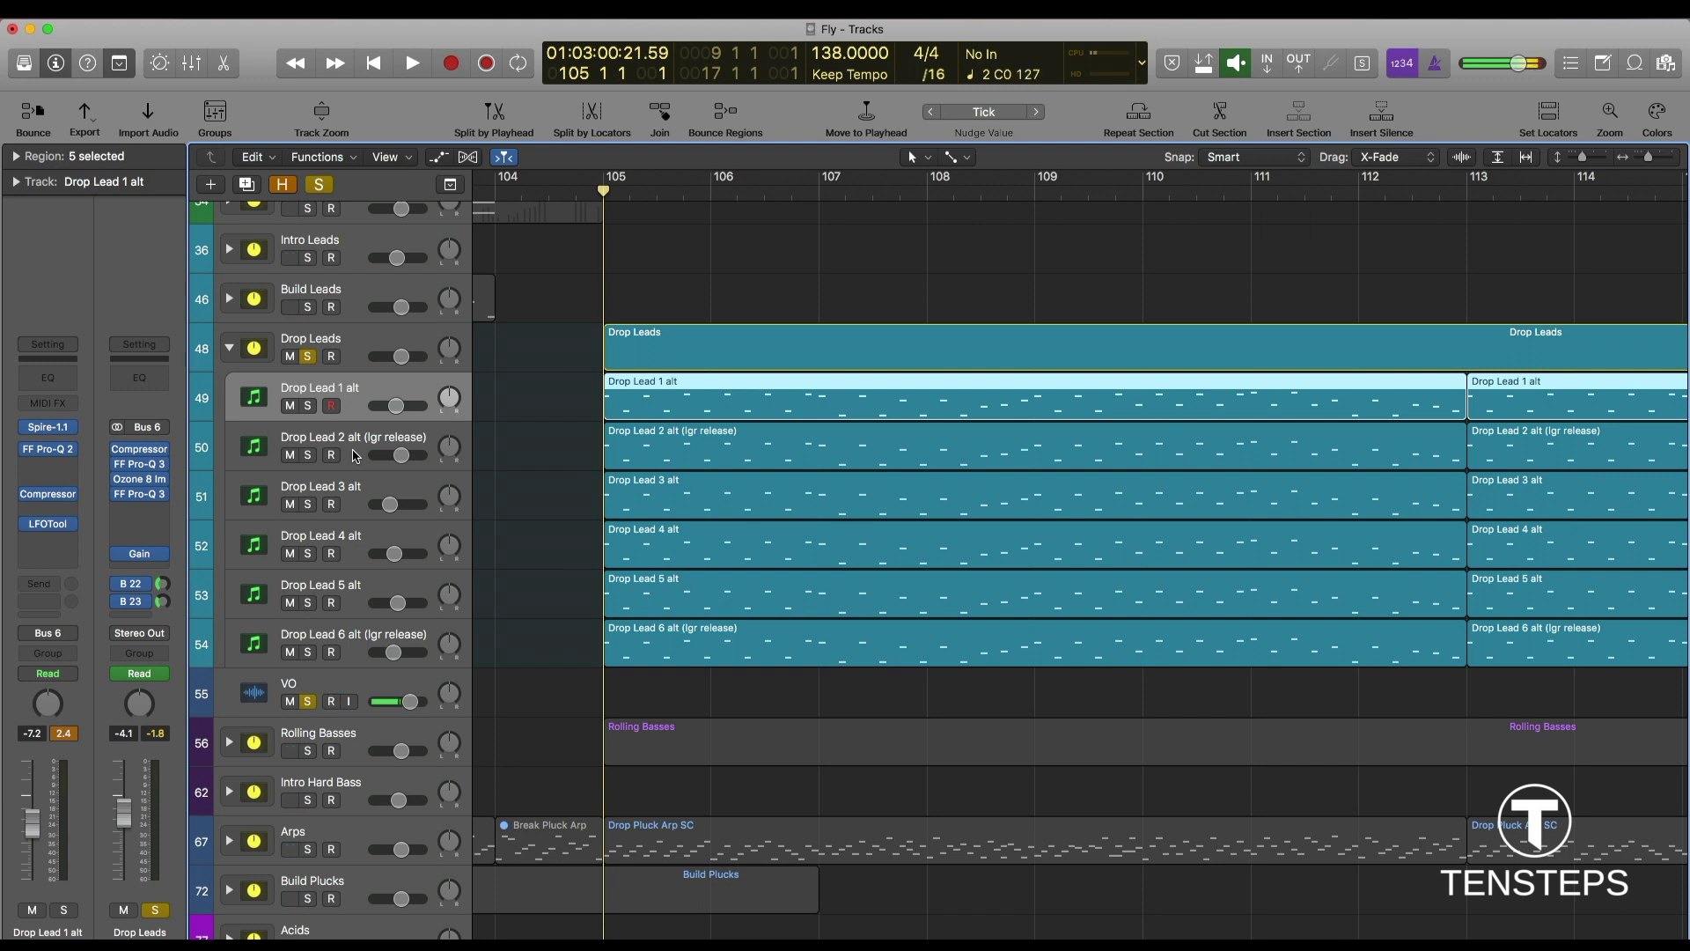
mouse_move(70, 532)
Open the Compressor on the Drop Leads stack and move its window aside to examine its Vintage FET settings.
left_click(352, 348)
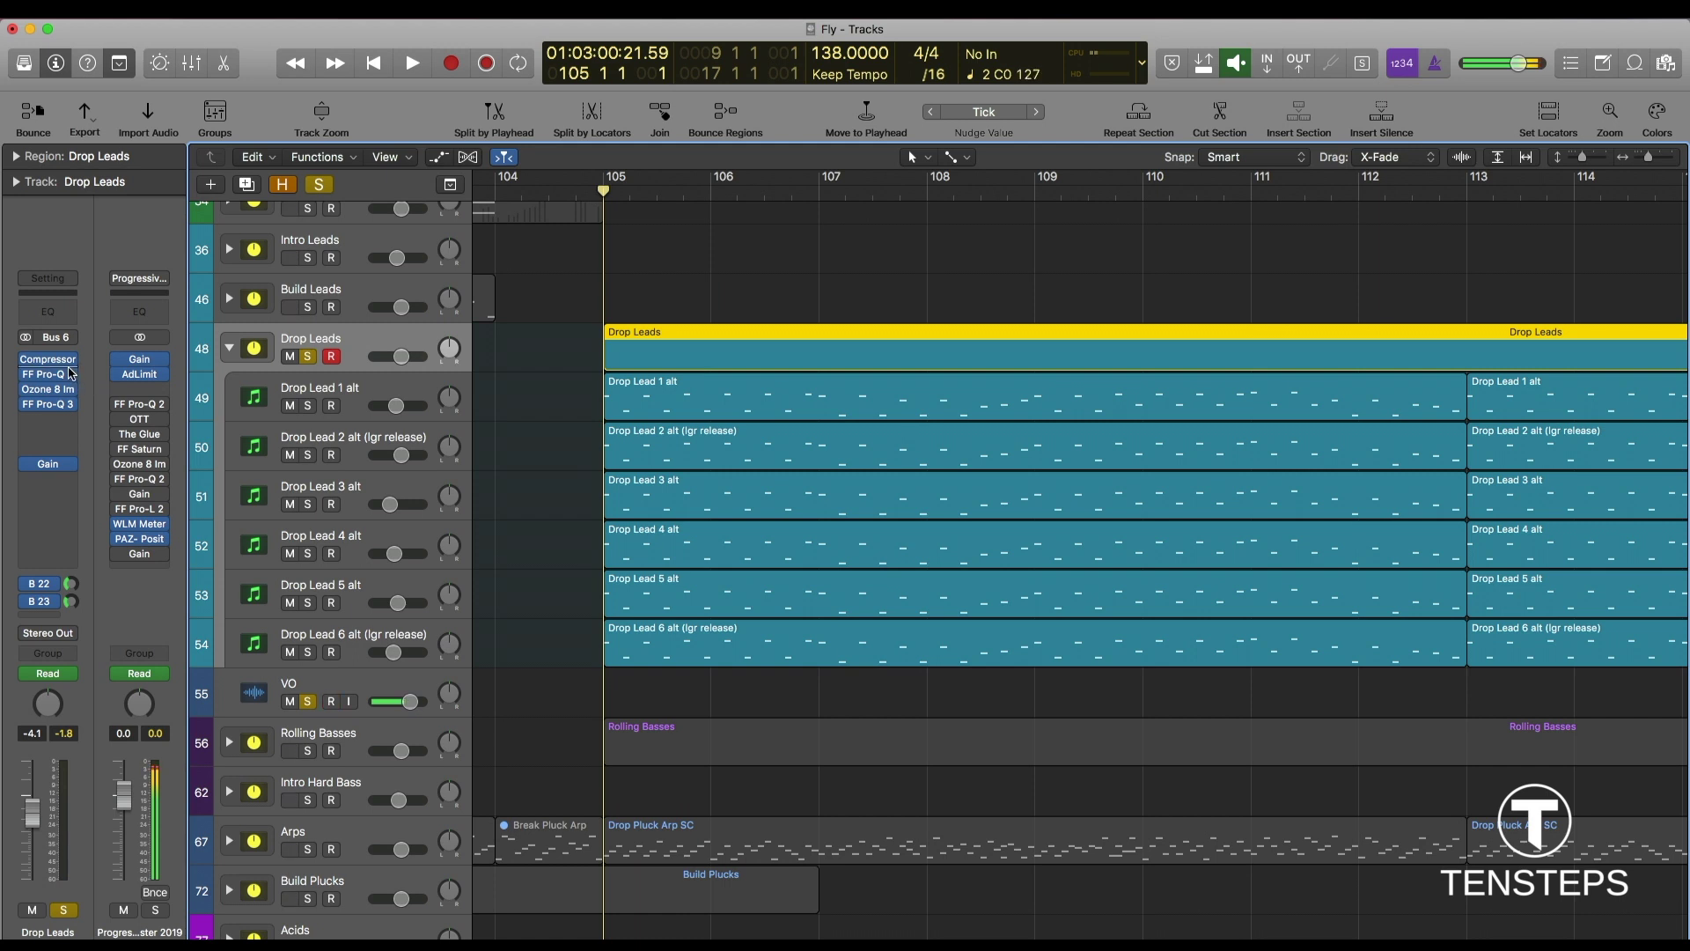
mouse_move(66, 361)
left_click(52, 363)
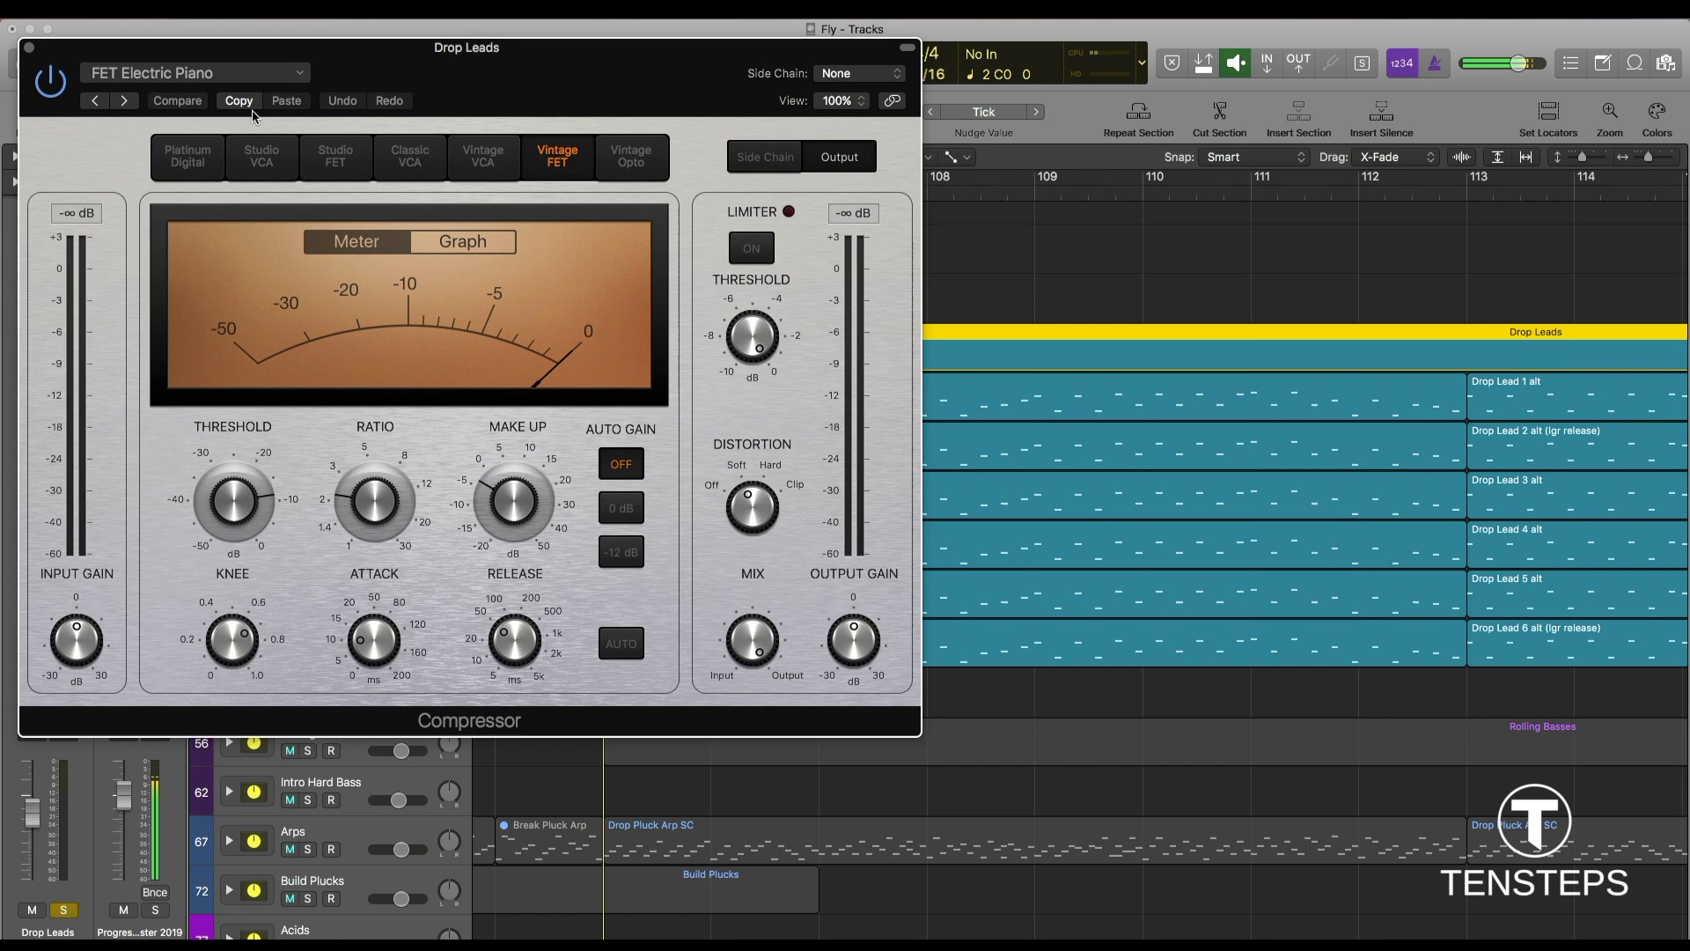
left_click_drag(365, 66, 819, 68)
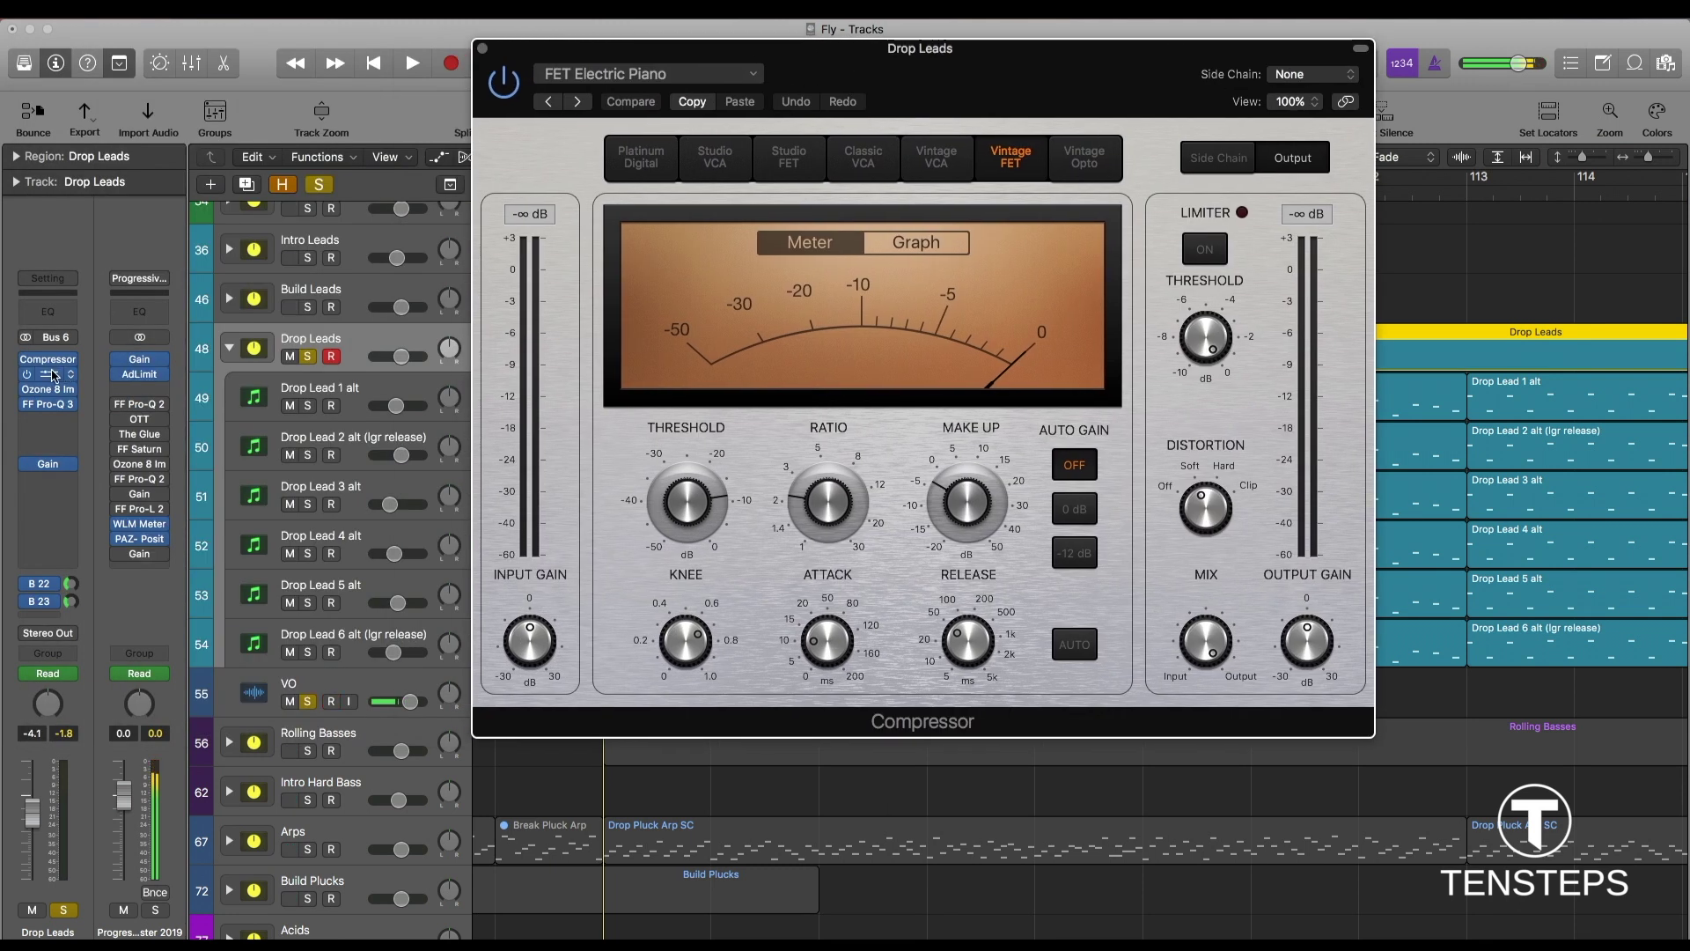
Examine the FF Pro-Q 3 curve and the Ozone 8 Imager stereo widths on Drop Leads, and close the plug-in windows.
left_click(48, 404)
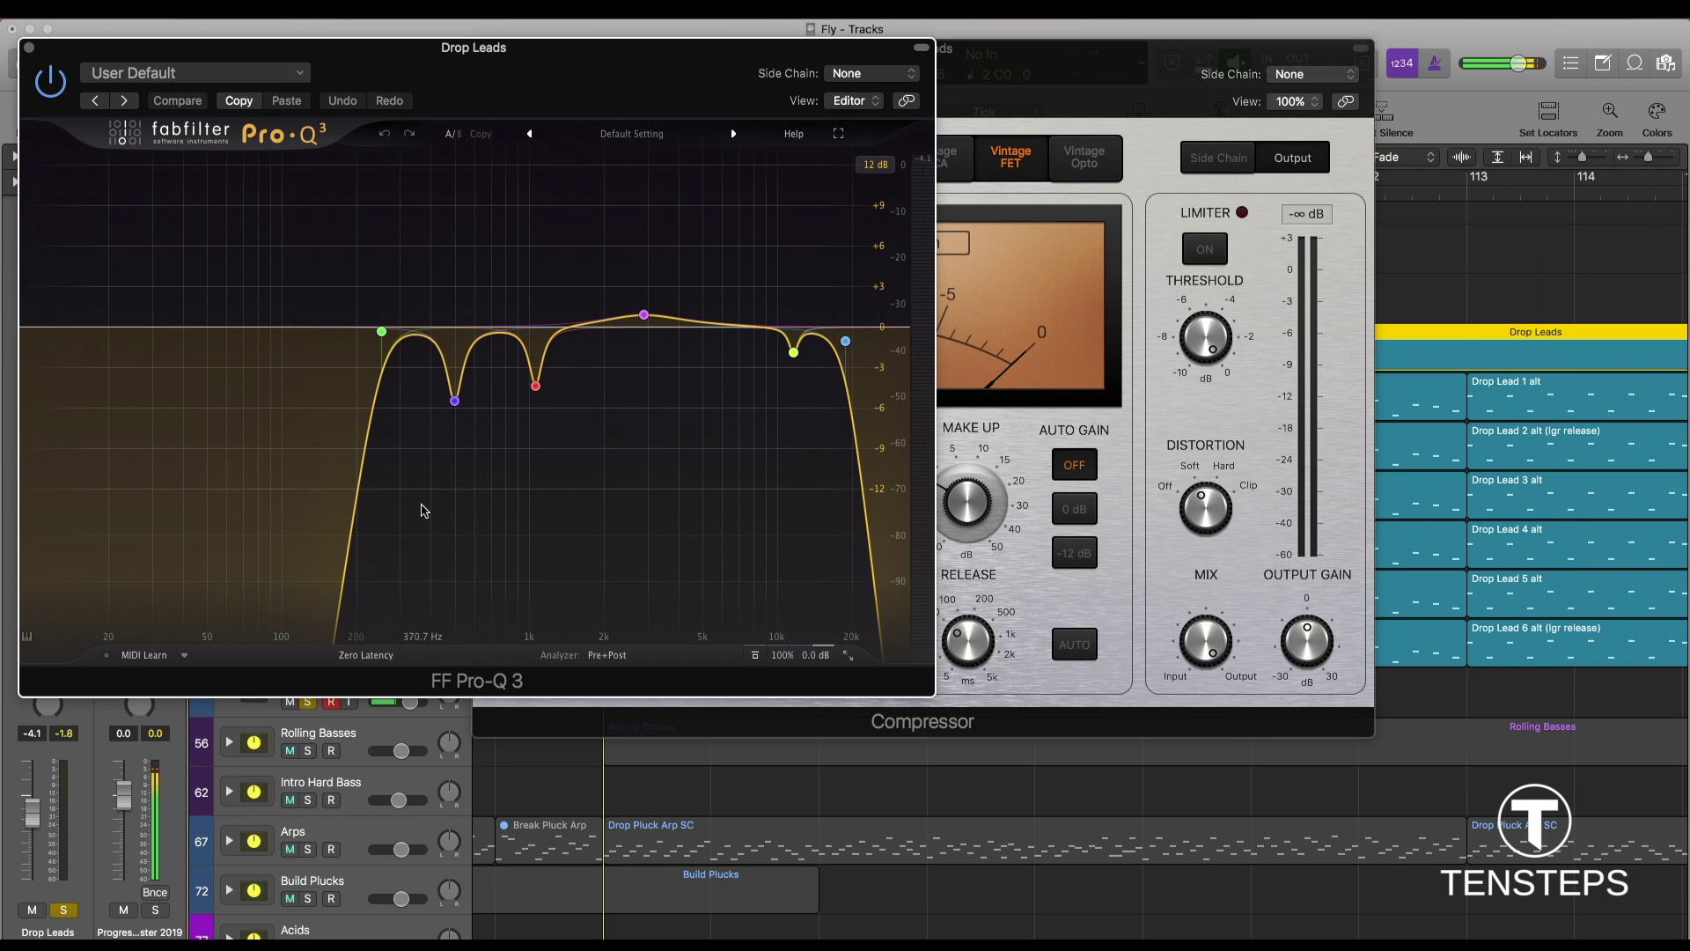
mouse_move(457, 493)
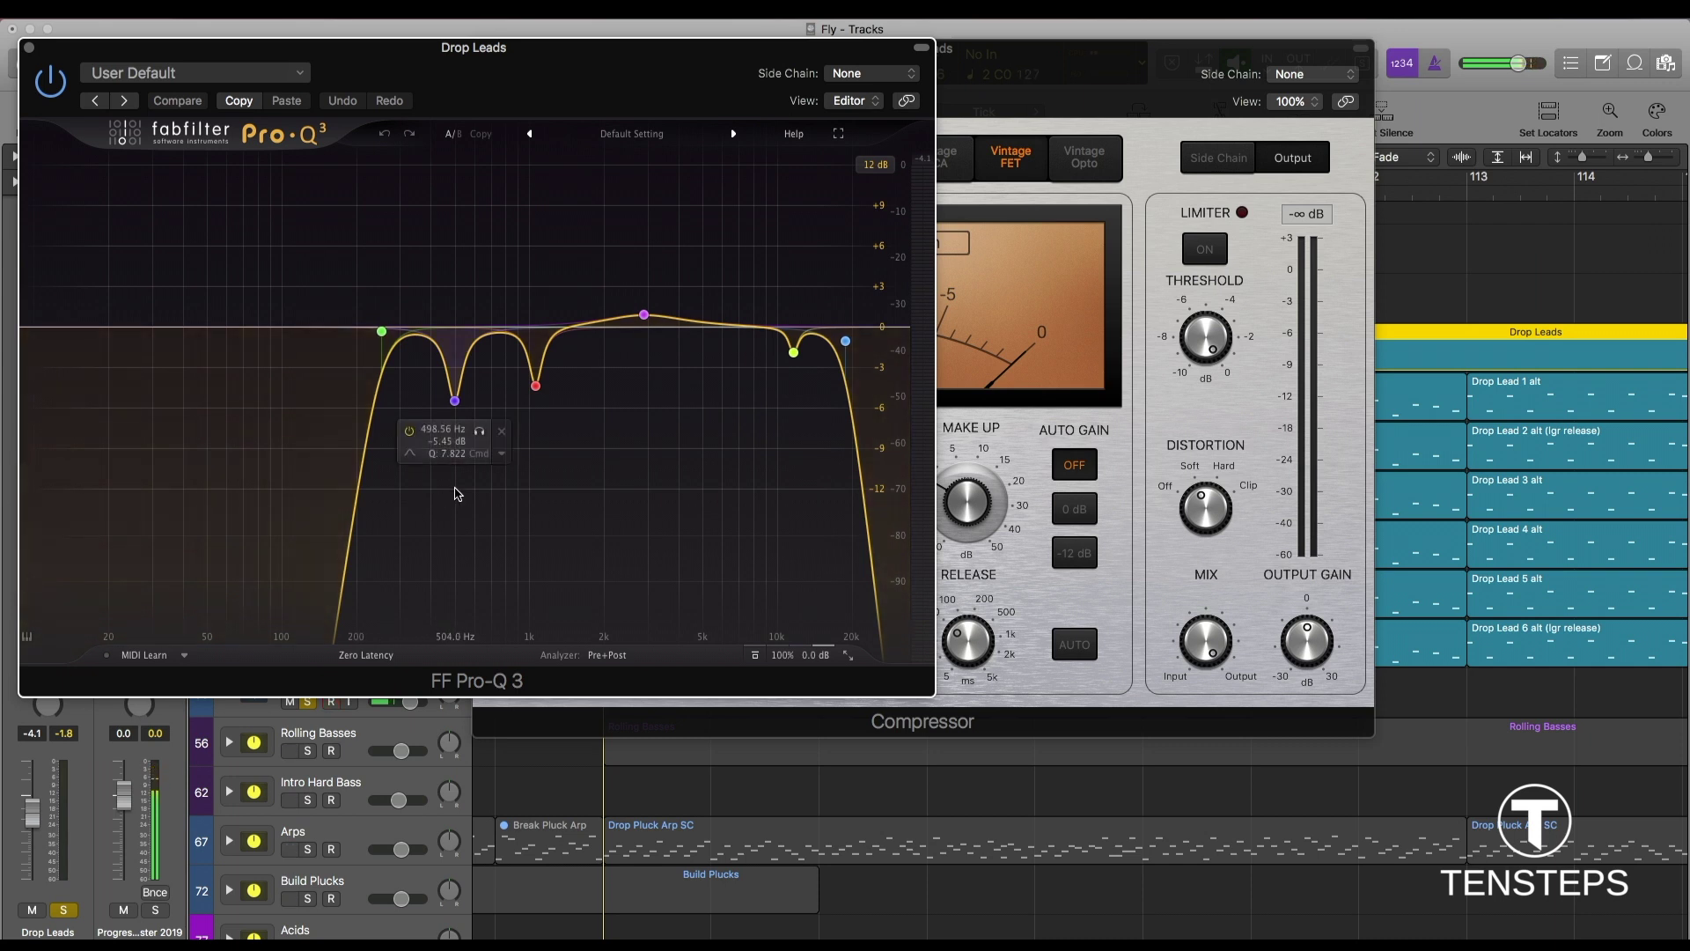
left_click(29, 47, "alt")
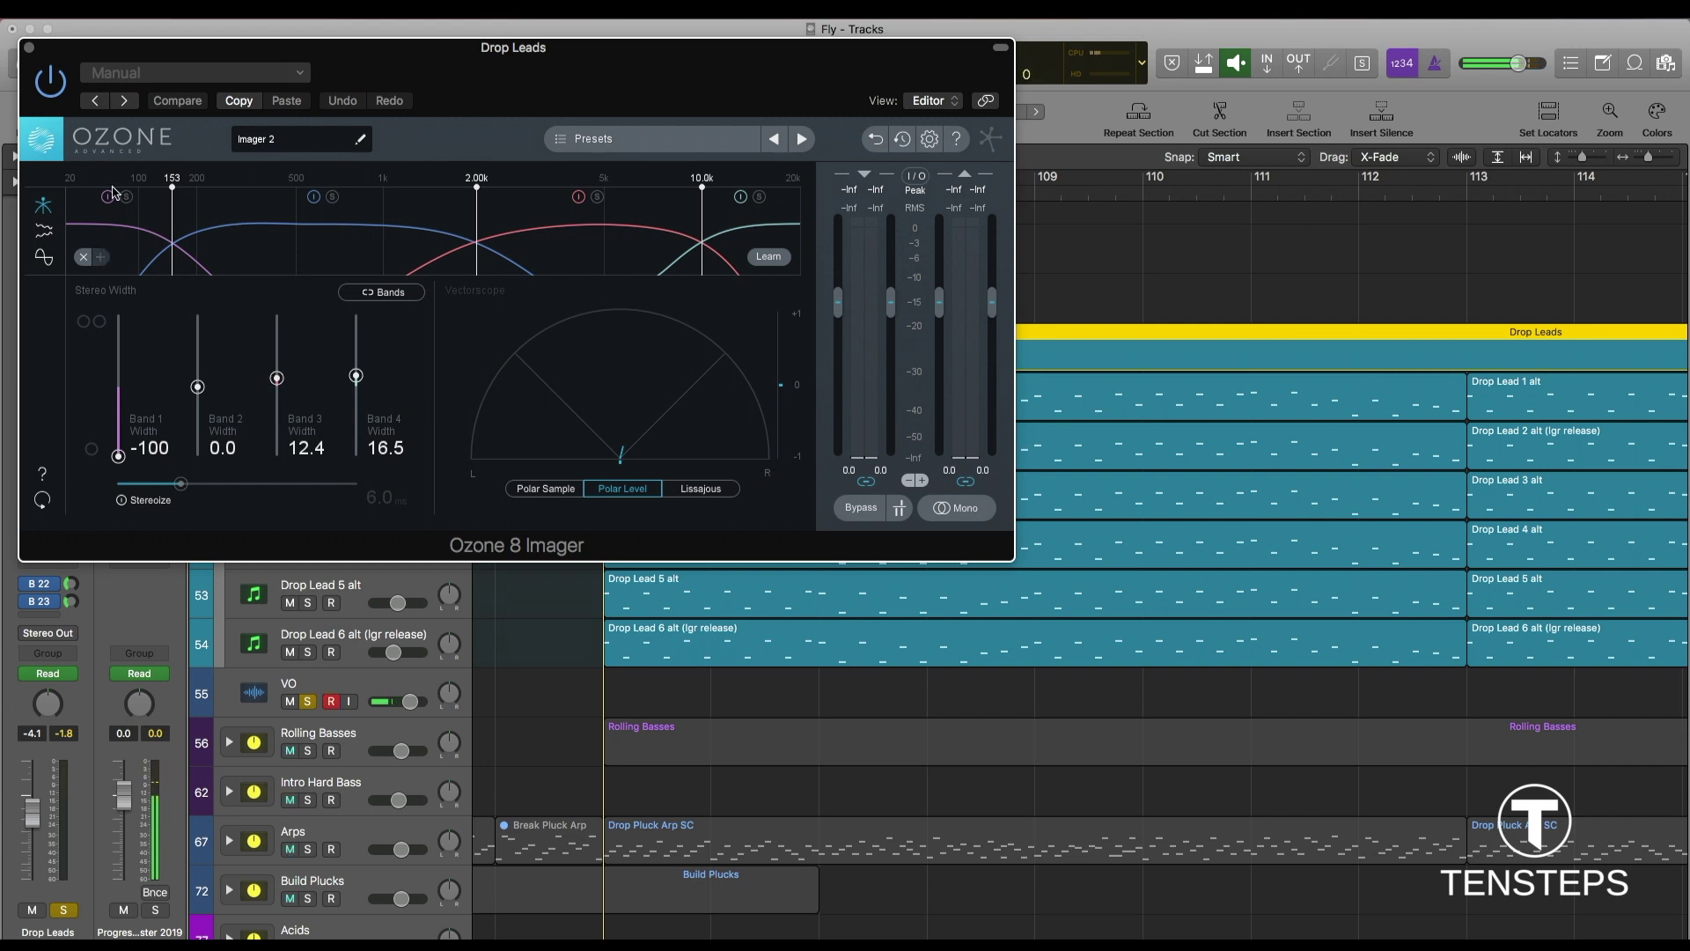
left_click(30, 49)
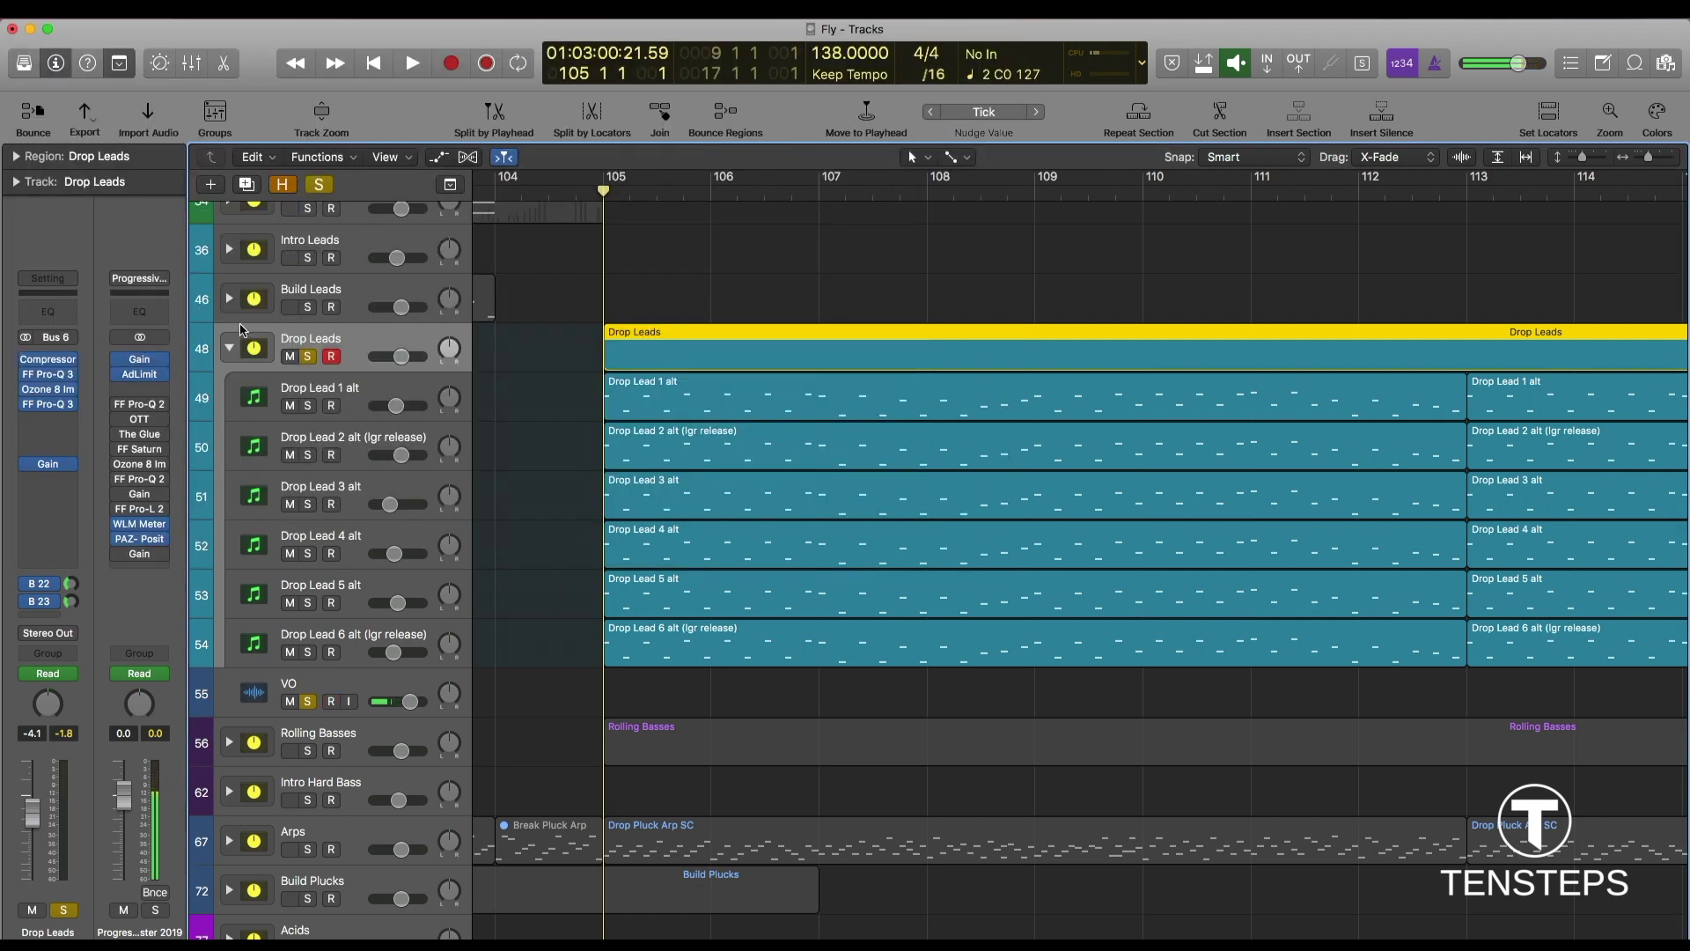
Examine the Gain plug-in and the last FF Pro-Q 3 on the Drop Leads stack, and close their windows.
mouse_move(55, 473)
left_click(50, 466)
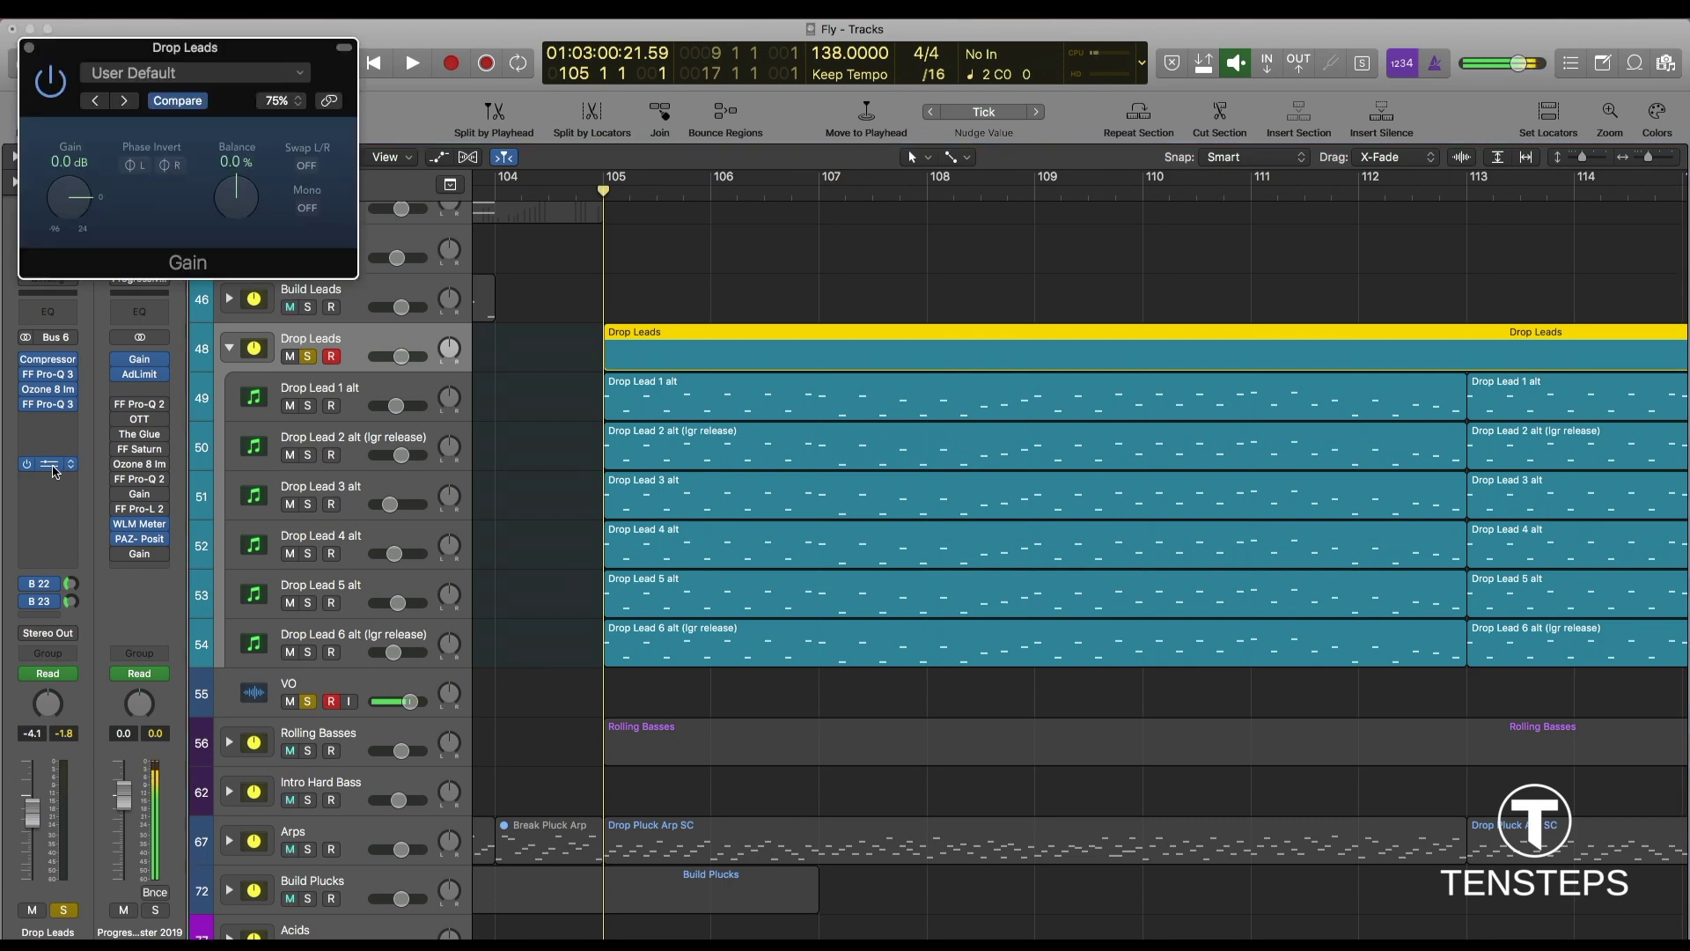
left_click(299, 209)
left_click(29, 46)
left_click(50, 404)
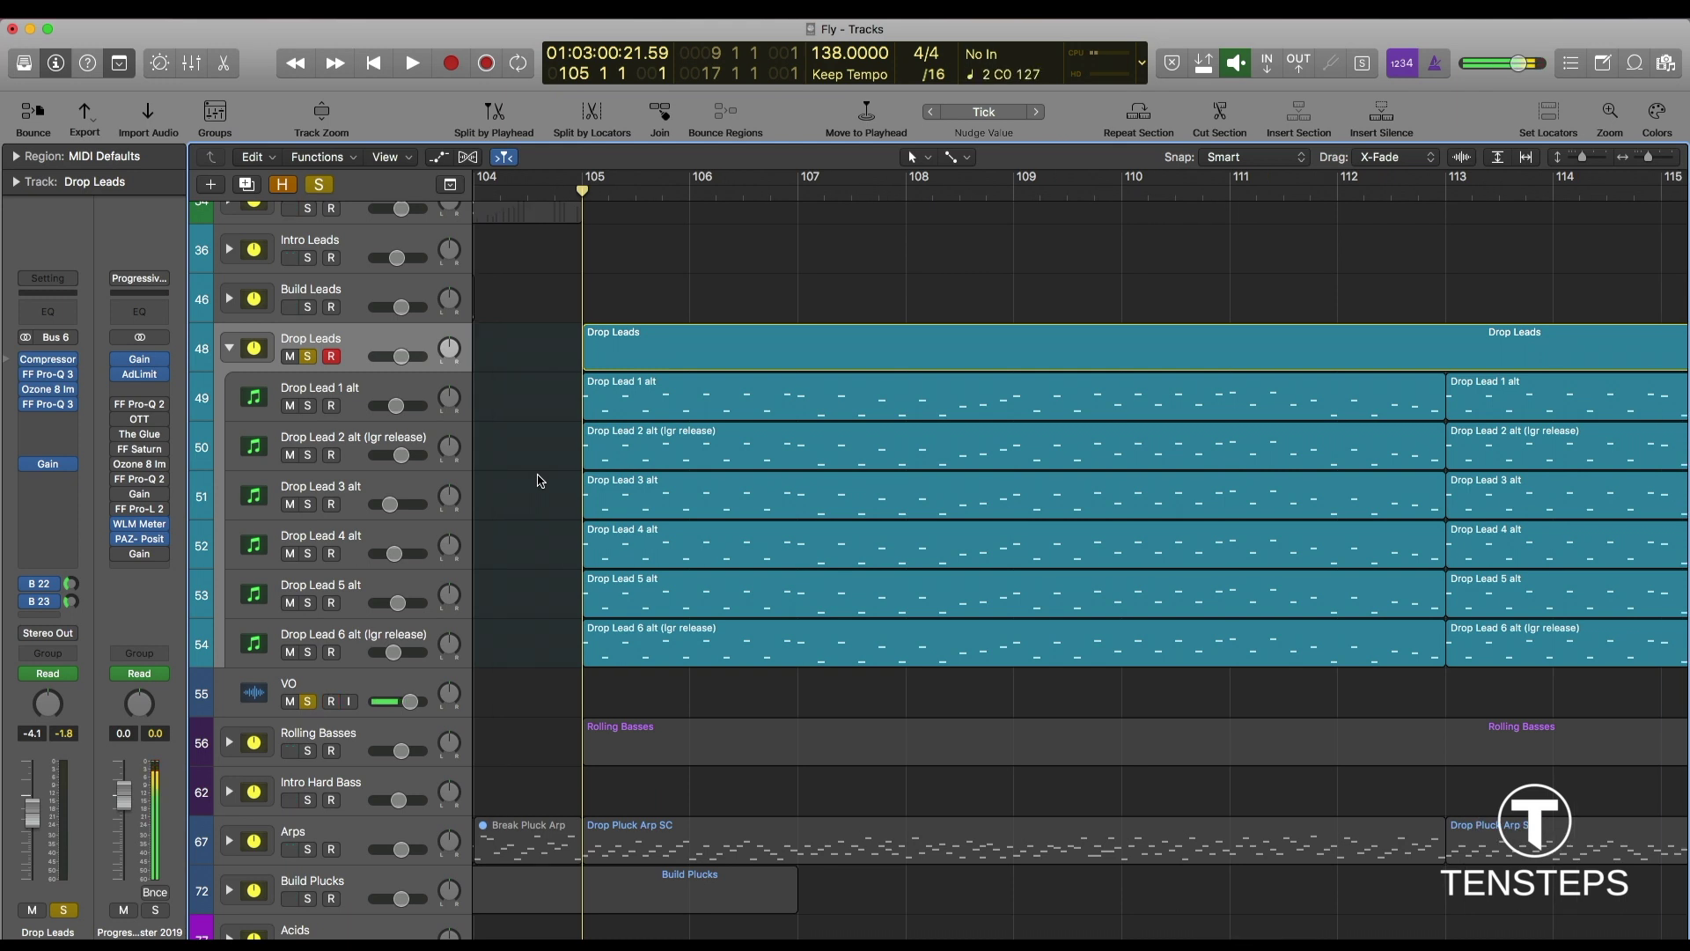
Bring up the Bus 23 delay and Bus 22 reverb return channels of Drop Leads to examine their plug-ins.
key("super+Up")
key("super+Left")
key("super+Up")
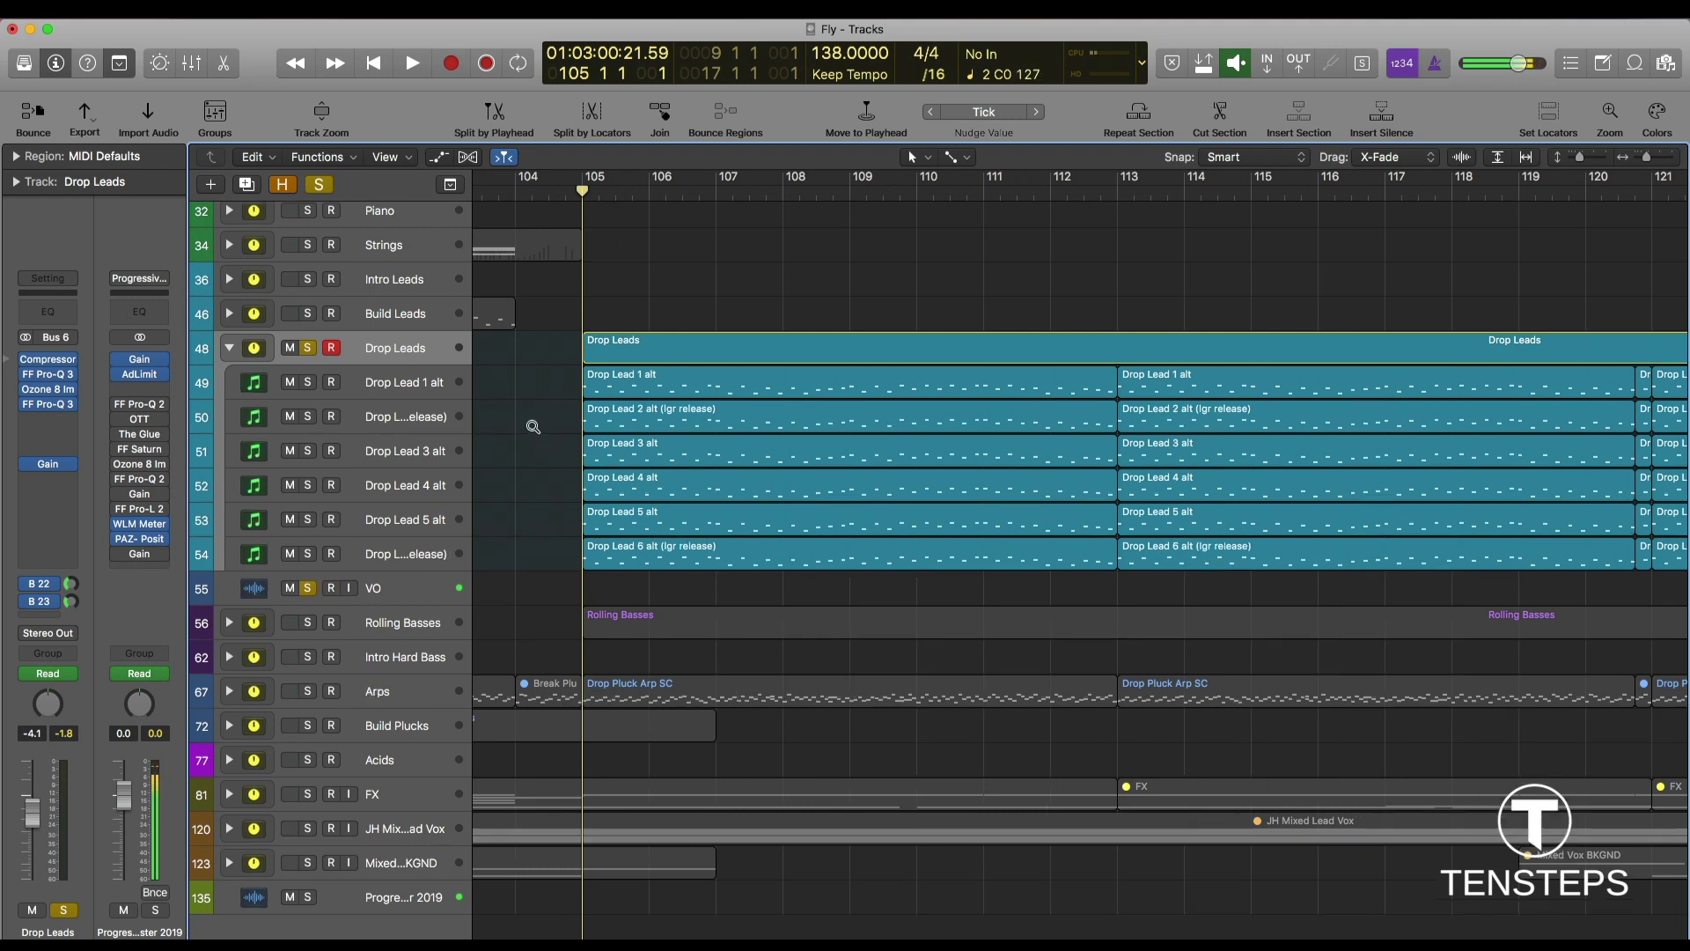
scroll(533, 426, "up", 3)
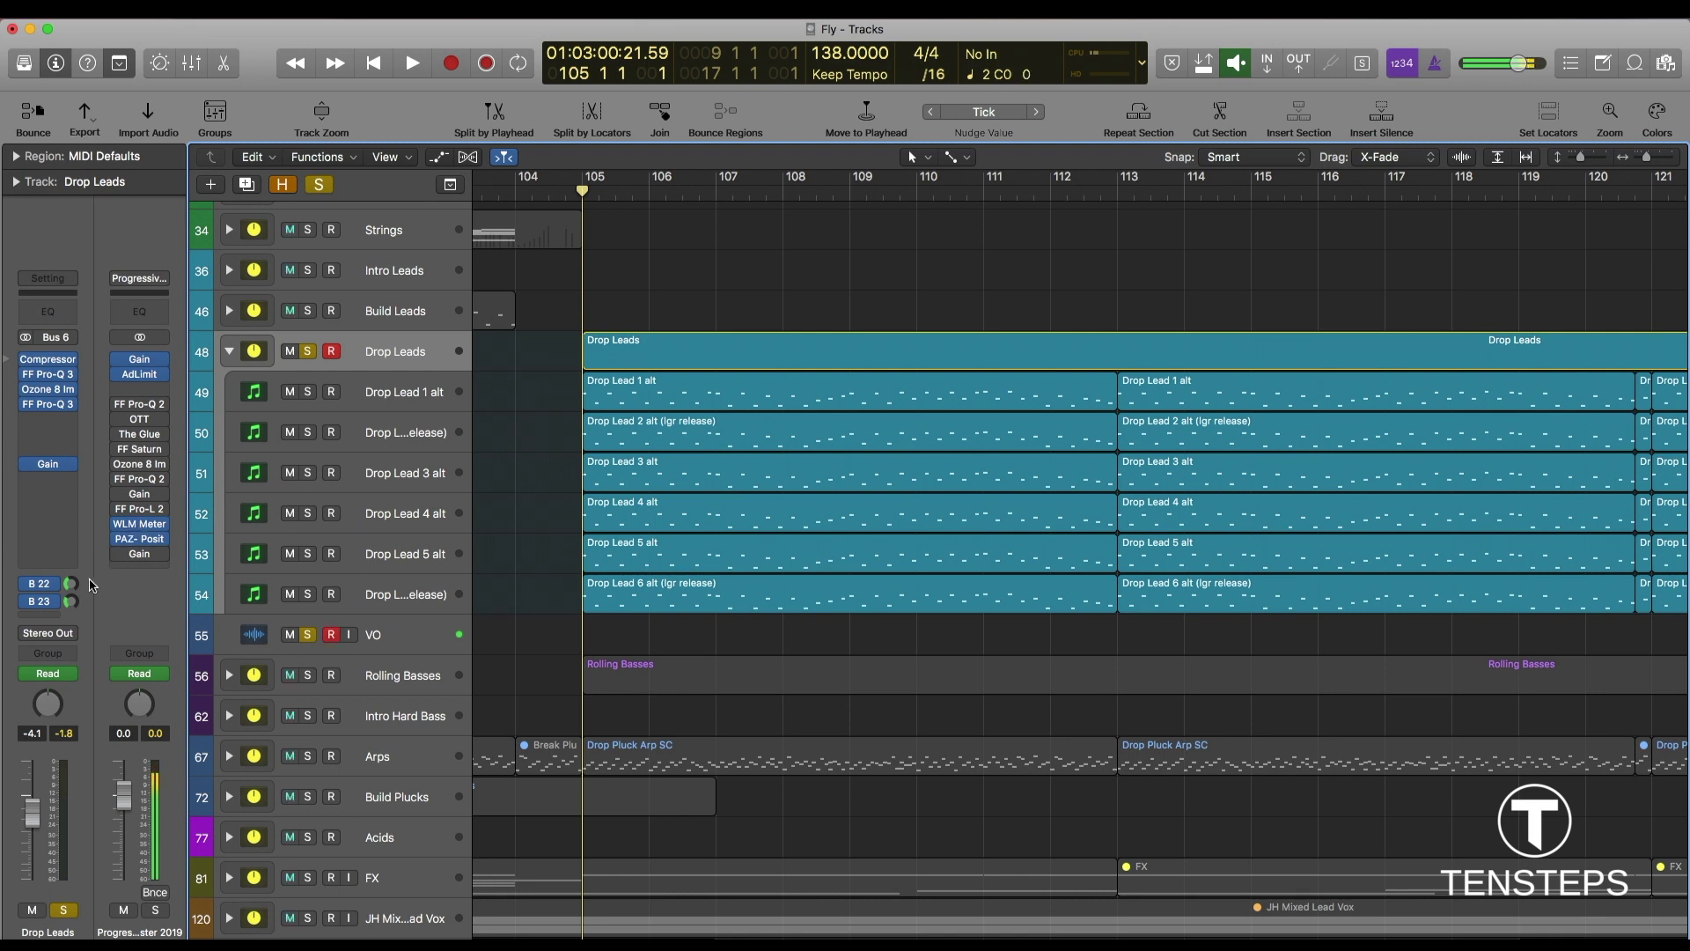
left_click(50, 601)
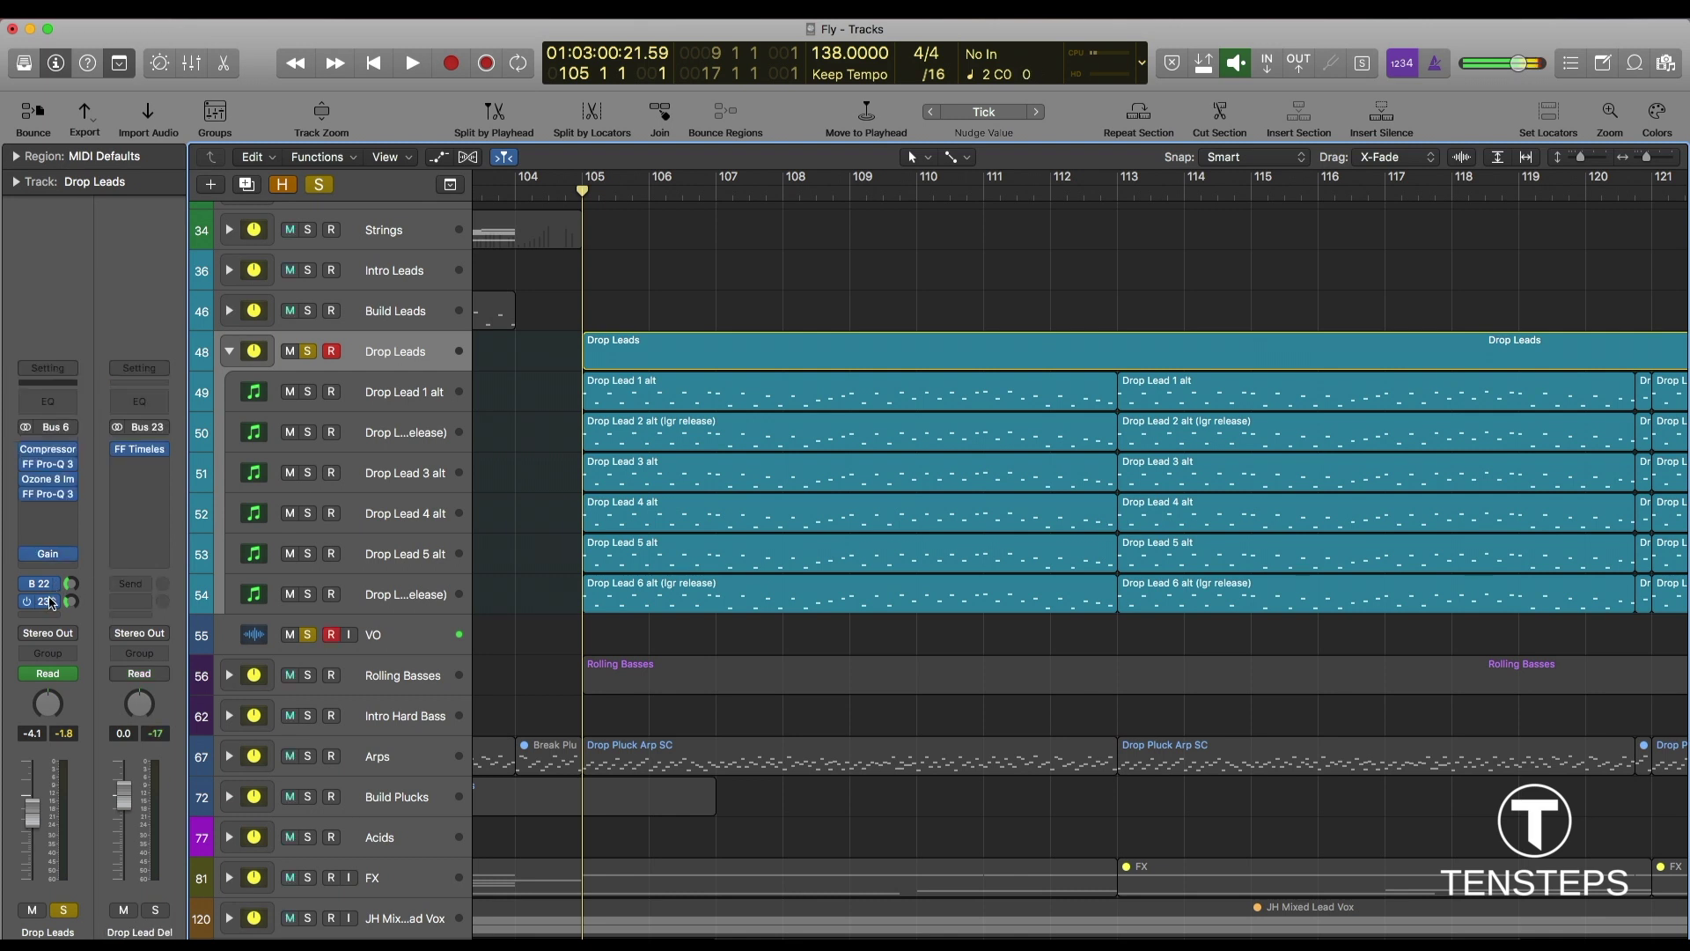
left_click(48, 586)
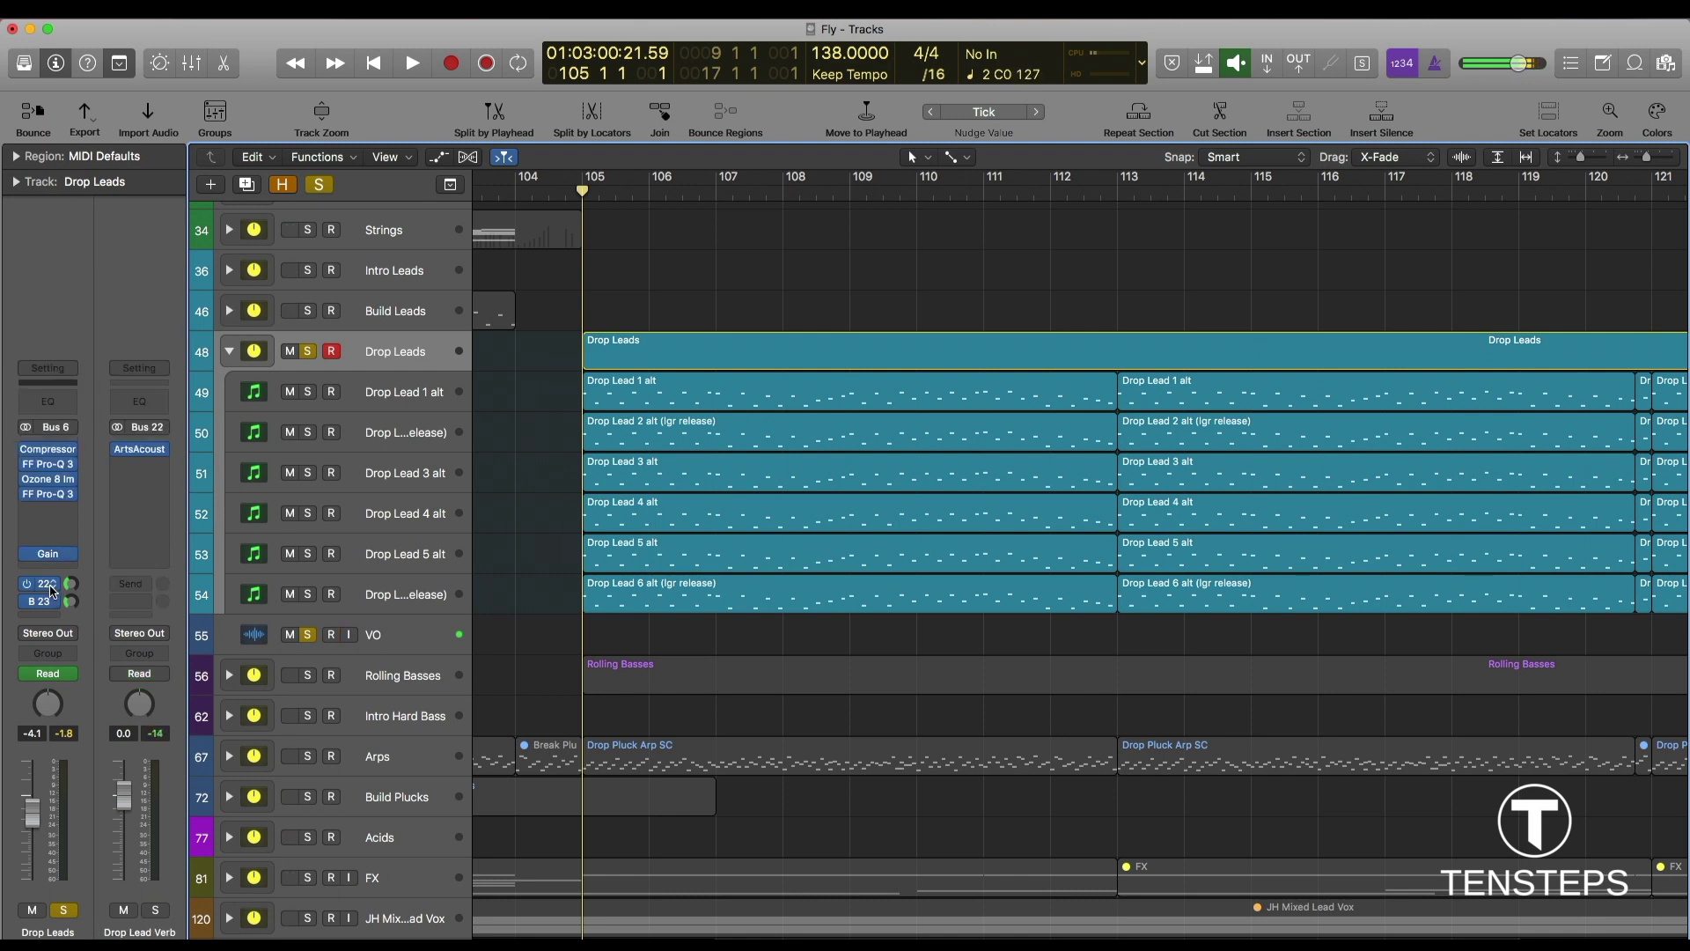